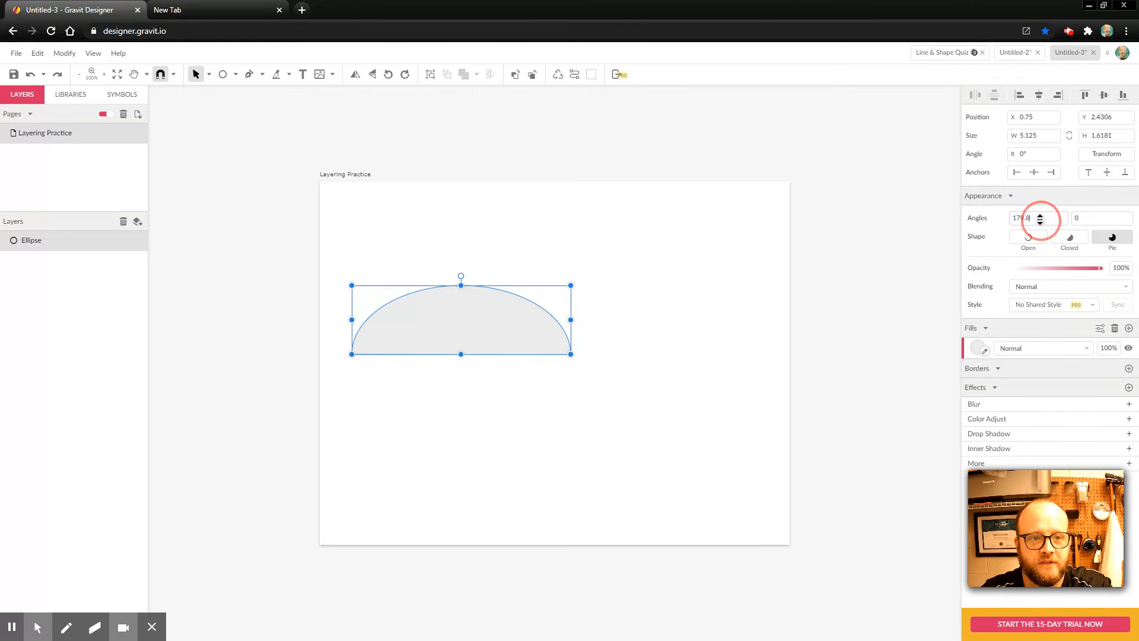
# Set the half-ellipse's first angle to 180.2 and move it to overlap the page's left edge
pyautogui.moveTo(1040, 219); pyautogui.dragTo(1040, 217)
pyautogui.click(692, 332)
pyautogui.click(478, 344)
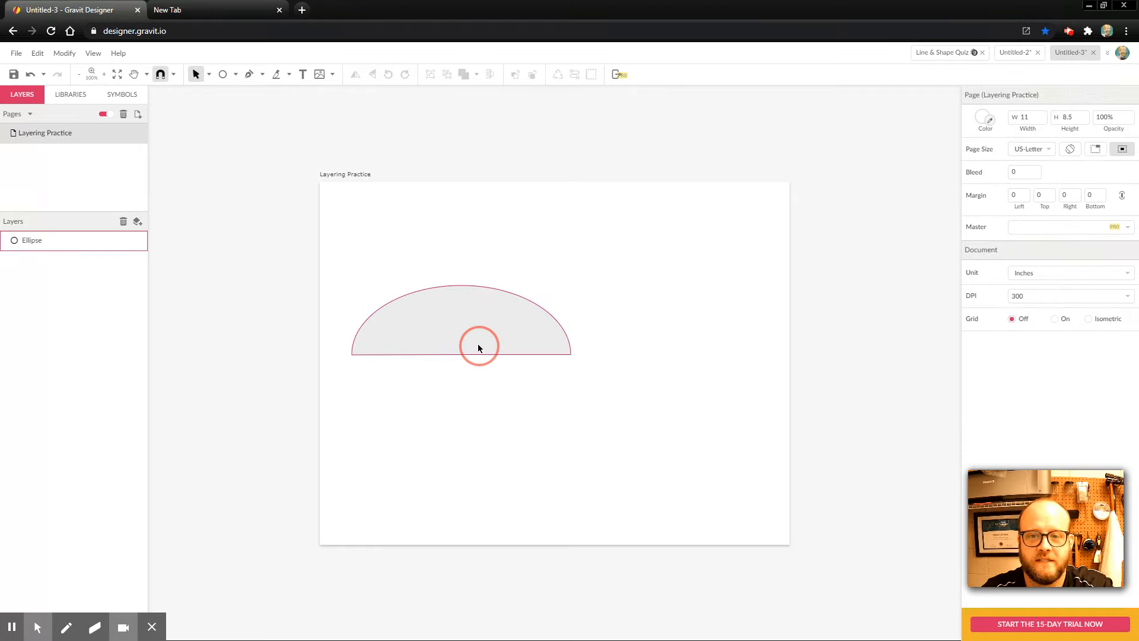
pyautogui.moveTo(478, 312); pyautogui.dragTo(430, 342)
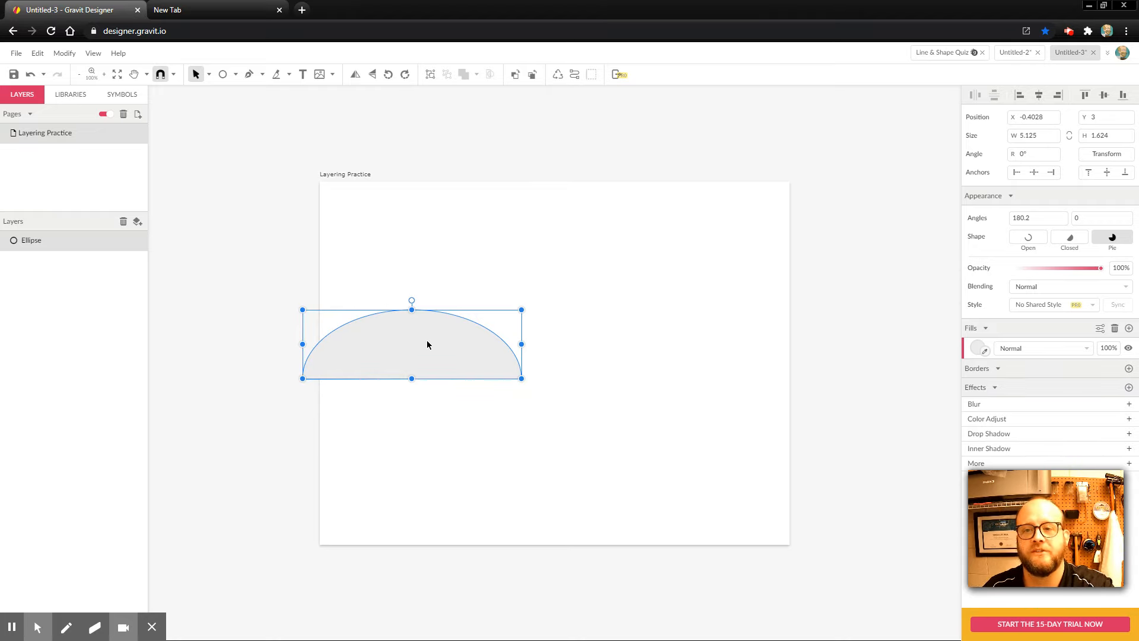
# Make four copies of the half-ellipse and spread them around the page
pyautogui.hotkey('ctrl', 'd')
pyautogui.moveTo(432, 338); pyautogui.dragTo(668, 409)
pyautogui.click(422, 348)
pyautogui.hotkey('ctrl', 'd')
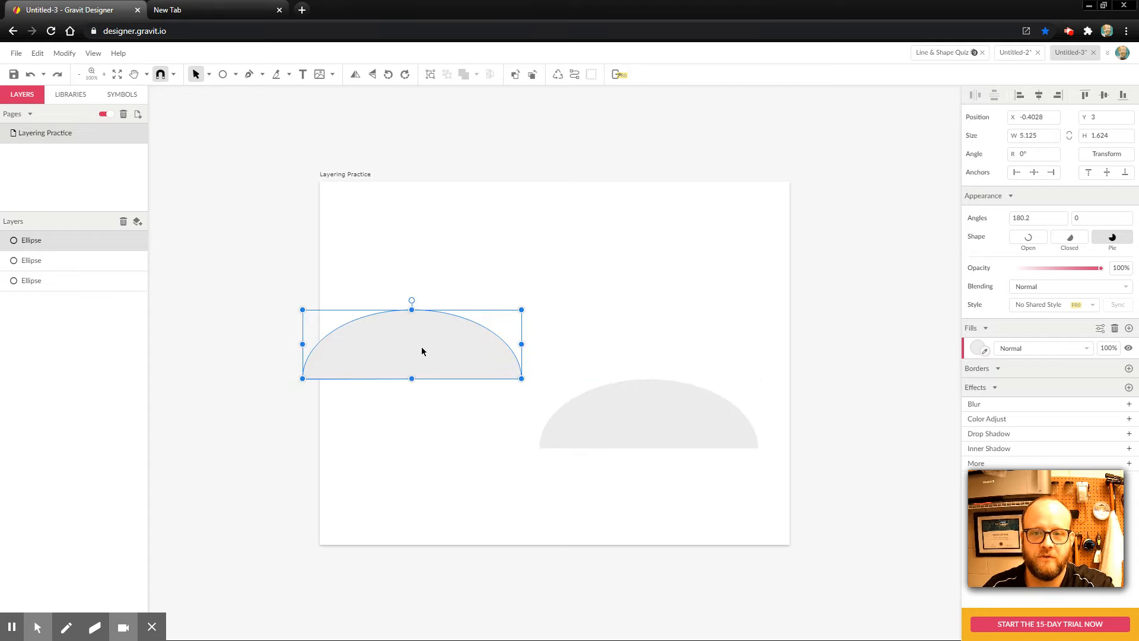
pyautogui.moveTo(421, 349); pyautogui.dragTo(656, 288)
pyautogui.hotkey('ctrl', 'v')
pyautogui.moveTo(415, 352); pyautogui.dragTo(457, 301)
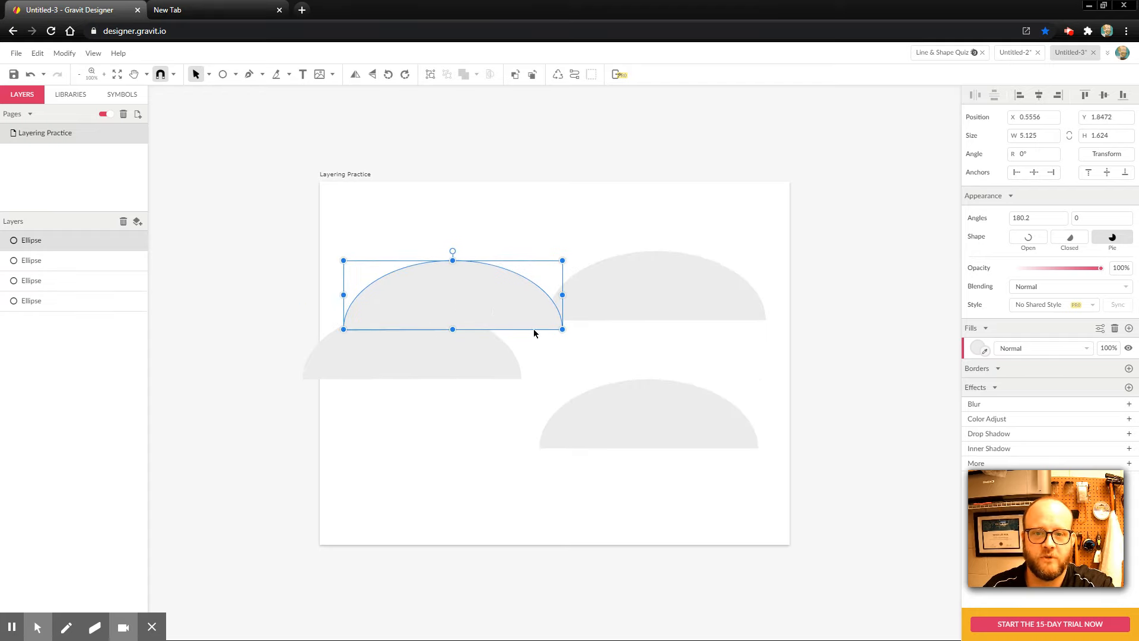
pyautogui.moveTo(540, 316); pyautogui.dragTo(767, 365)
pyautogui.hotkey('ctrl', 'v')
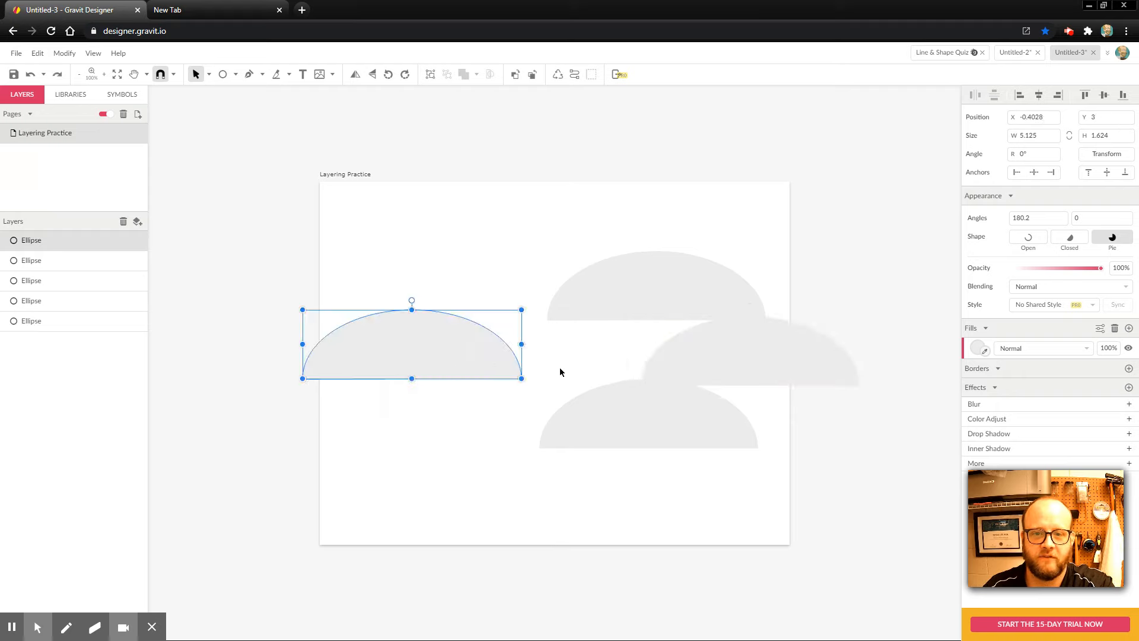
pyautogui.moveTo(423, 353); pyautogui.dragTo(441, 423)
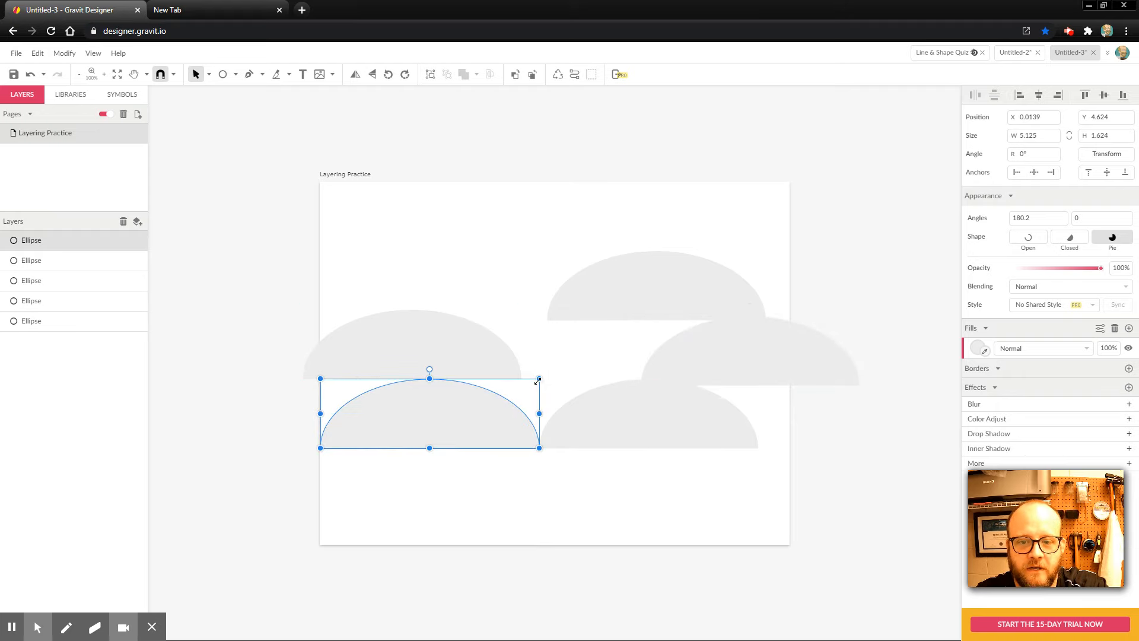
# Resize the four copies to about 2.06 × 1.1, 3.22 × 1.62, 5.13 × 0.61 and 4.24 × 1.62 inches, spacing them apart
pyautogui.moveTo(538, 380); pyautogui.dragTo(408, 403)
pyautogui.click(617, 415)
pyautogui.moveTo(759, 414); pyautogui.dragTo(677, 425)
pyautogui.click(755, 355)
pyautogui.moveTo(749, 316); pyautogui.dragTo(750, 359)
pyautogui.click(700, 266)
pyautogui.moveTo(769, 284); pyautogui.dragTo(728, 286)
pyautogui.moveTo(651, 302); pyautogui.dragTo(747, 302)
pyautogui.moveTo(374, 438); pyautogui.dragTo(501, 292)
# Select all five half-ellipses and change their fill to the green #5ECC6F
pyautogui.click(582, 239)
pyautogui.moveTo(858, 196); pyautogui.dragTo(368, 473)
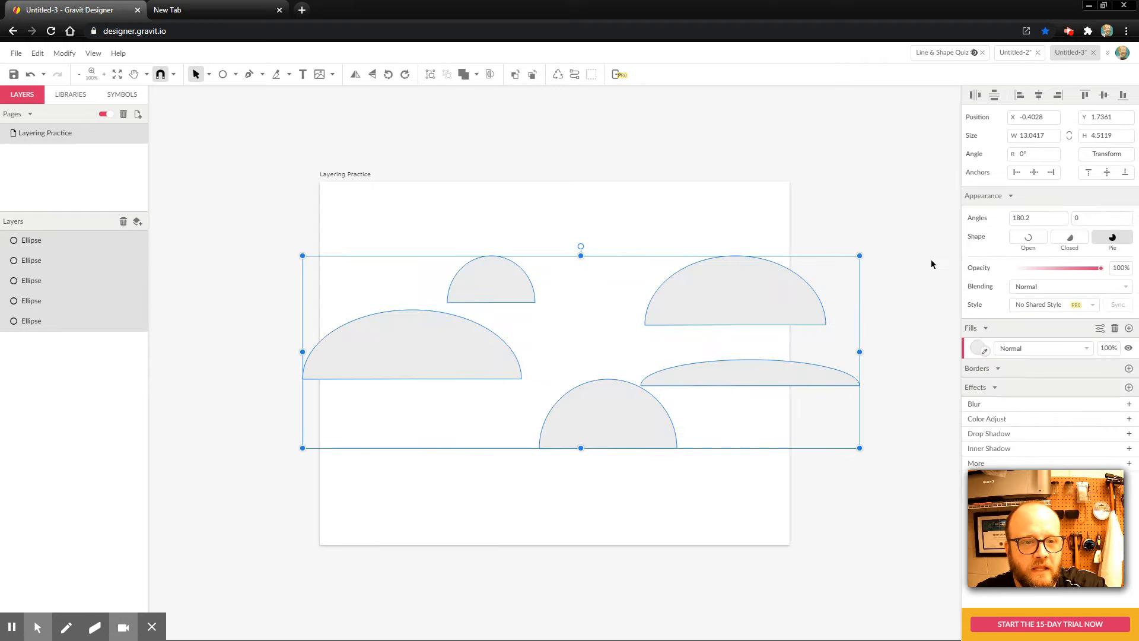
pyautogui.click(978, 348)
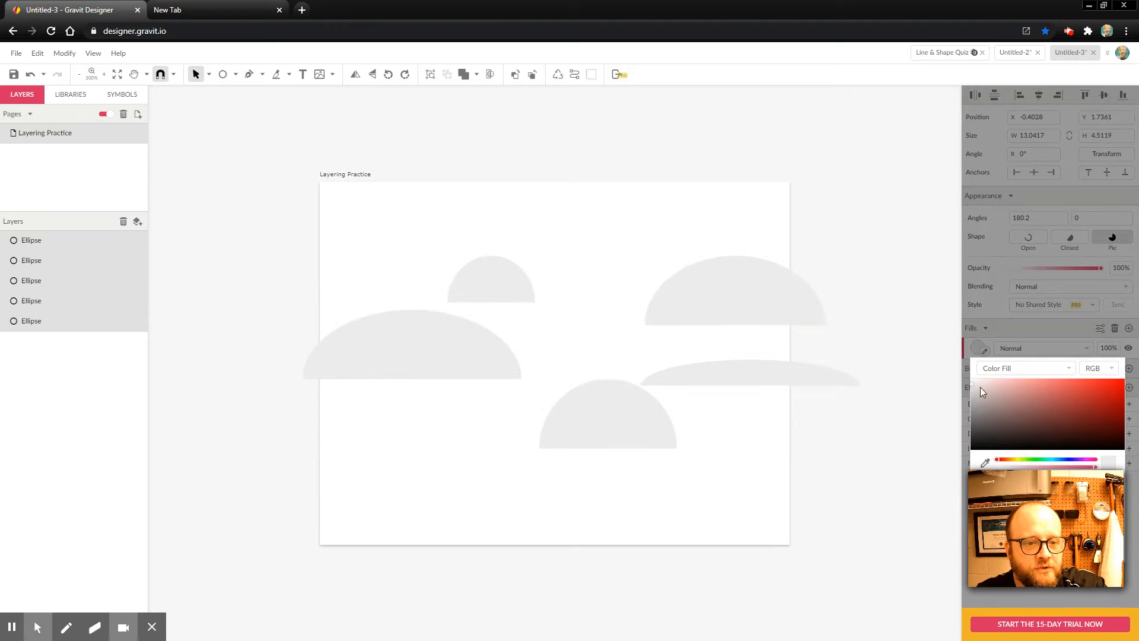
pyautogui.click(1039, 458)
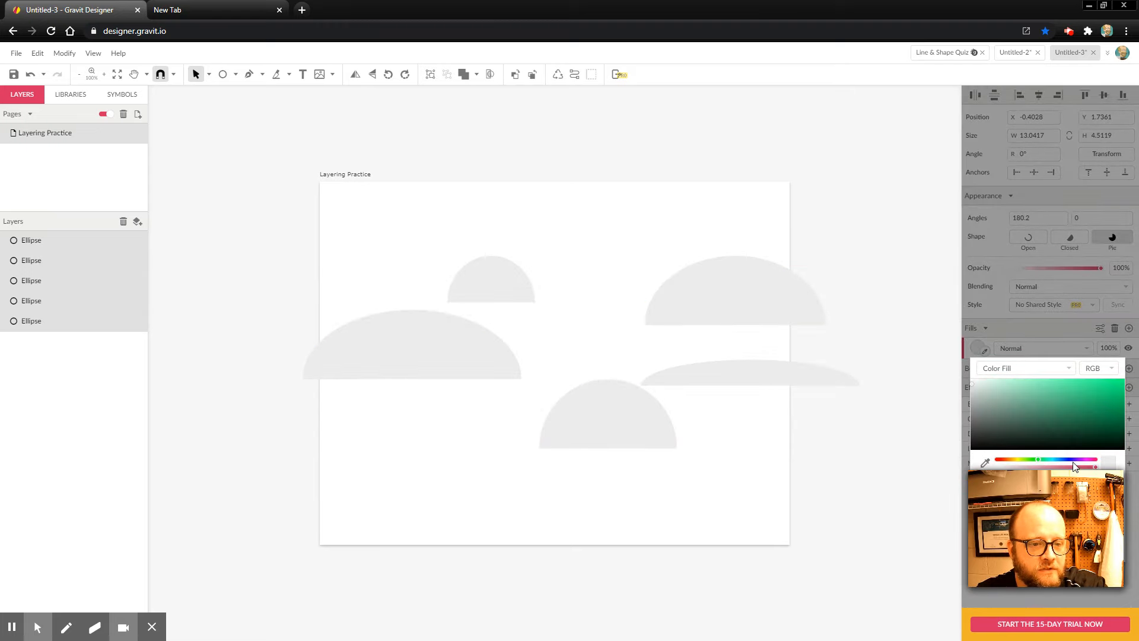
pyautogui.moveTo(1068, 504); pyautogui.dragTo(892, 545)
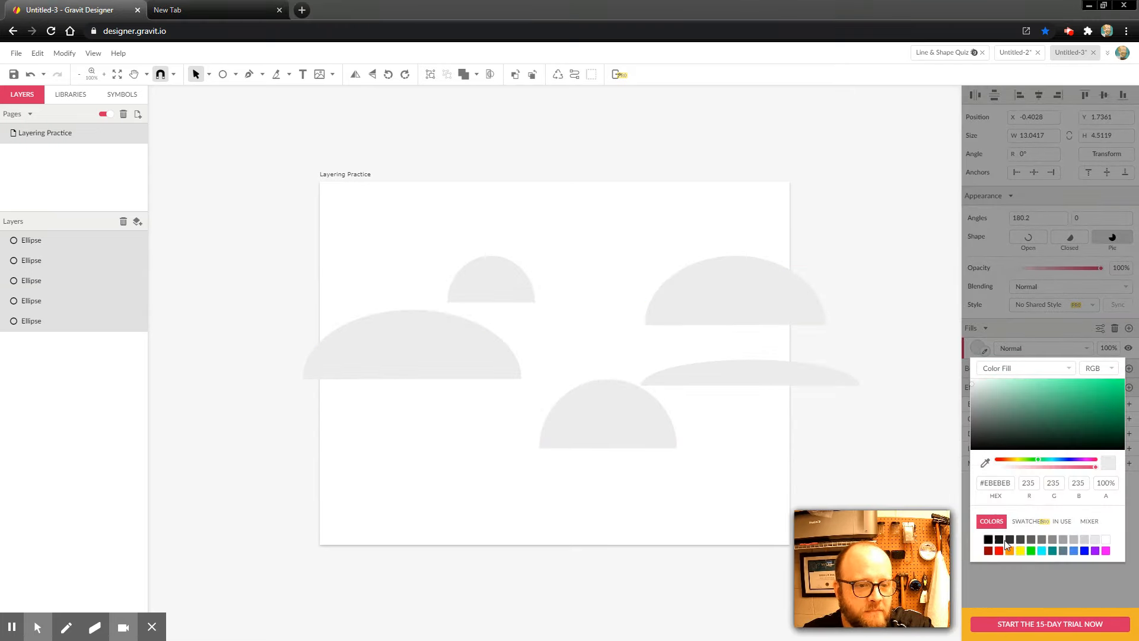
pyautogui.click(1033, 459)
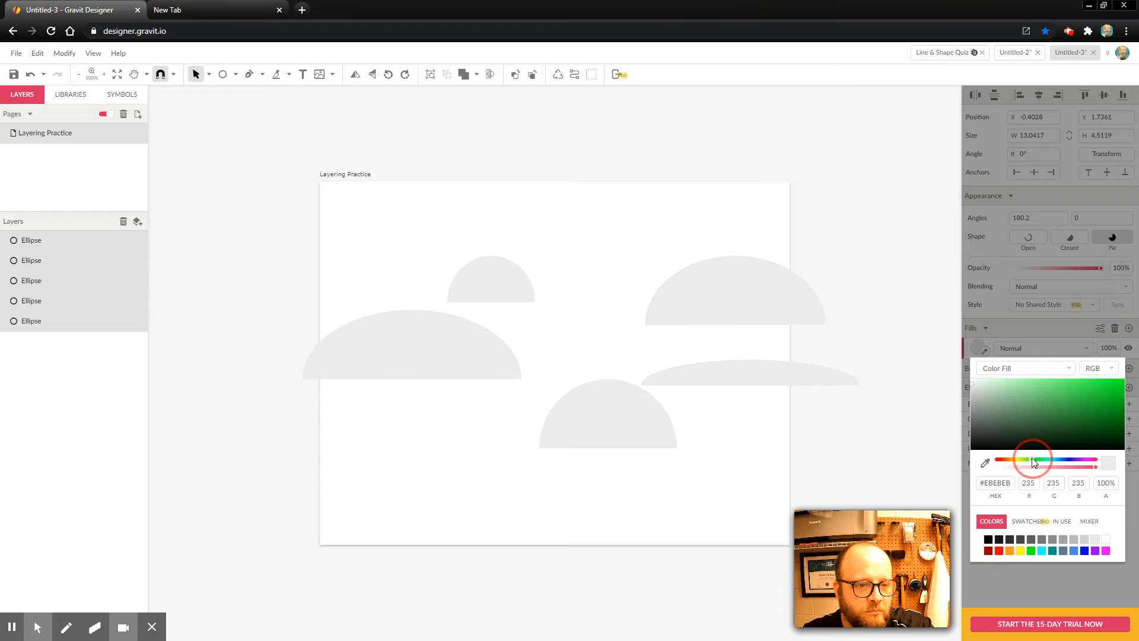
pyautogui.moveTo(1083, 391); pyautogui.dragTo(1054, 392)
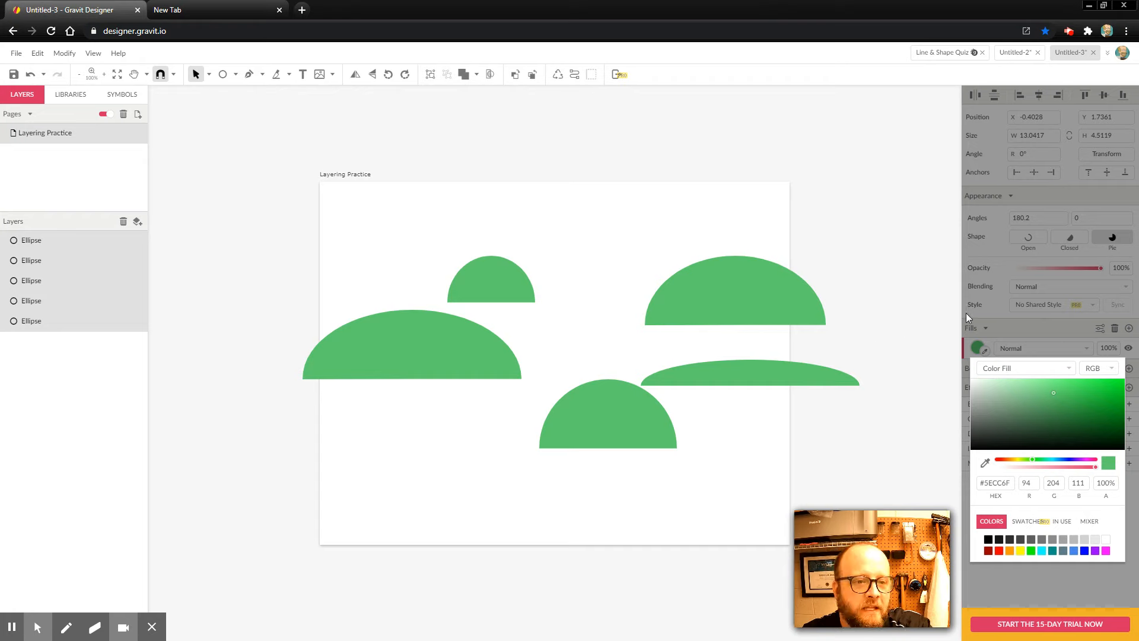
pyautogui.click(951, 350)
# Add a black 1 pt border to all five half-ellipses
pyautogui.click(869, 215)
pyautogui.moveTo(863, 221); pyautogui.dragTo(399, 439)
pyautogui.click(1129, 369)
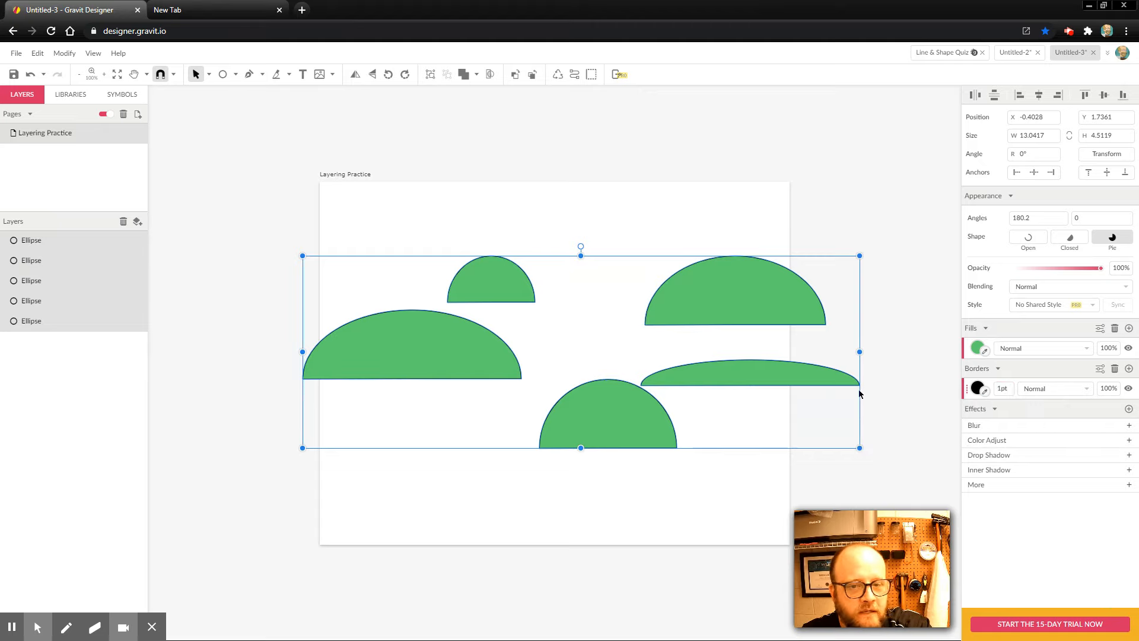
pyautogui.click(678, 226)
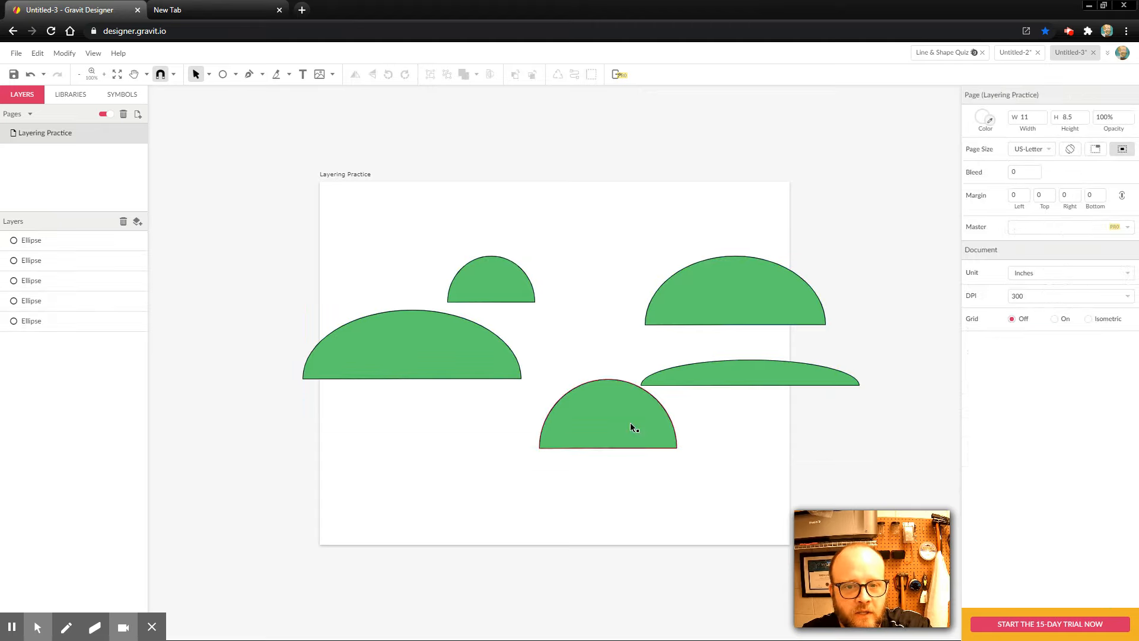
# Arrange the five half-ellipses into an overlapping row of hills across the page, with the smallest one at the far left
pyautogui.moveTo(629, 425); pyautogui.dragTo(587, 390)
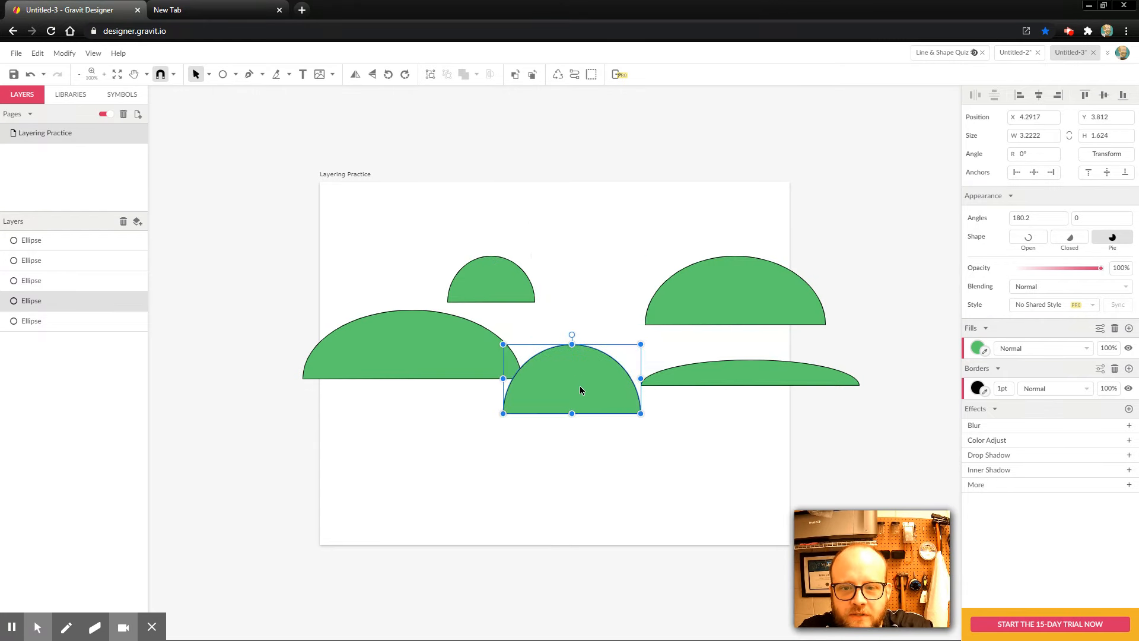
pyautogui.moveTo(432, 359); pyautogui.dragTo(464, 390)
pyautogui.moveTo(587, 390); pyautogui.dragTo(492, 414)
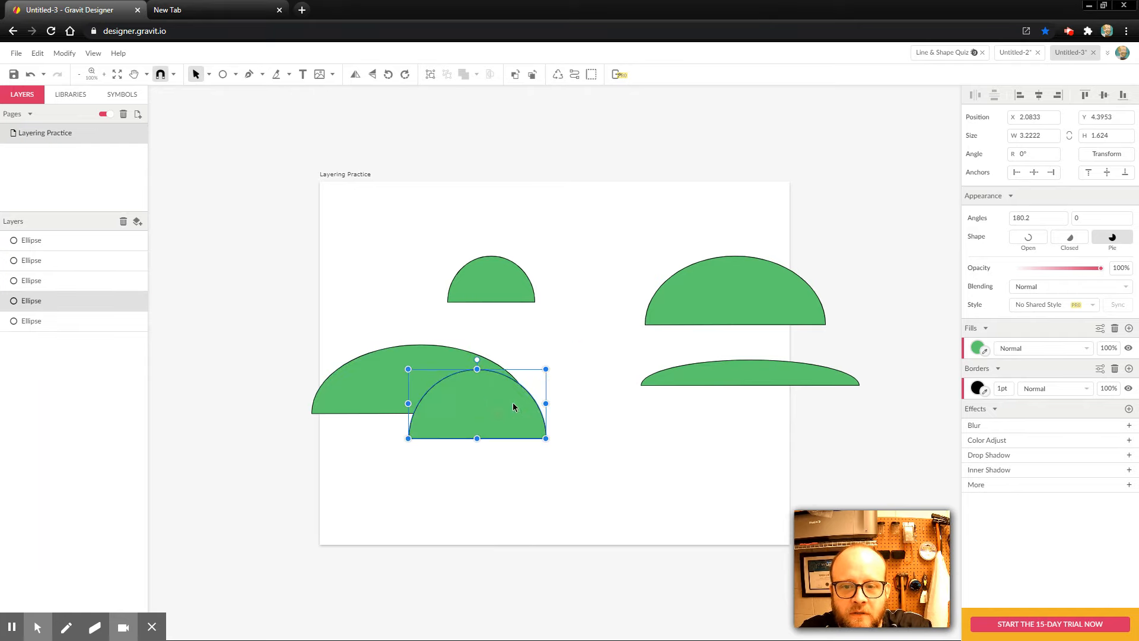
pyautogui.moveTo(492, 280); pyautogui.dragTo(544, 381)
pyautogui.moveTo(743, 374); pyautogui.dragTo(636, 424)
pyautogui.moveTo(726, 298); pyautogui.dragTo(591, 399)
pyautogui.moveTo(534, 376); pyautogui.dragTo(362, 415)
pyautogui.click(735, 319)
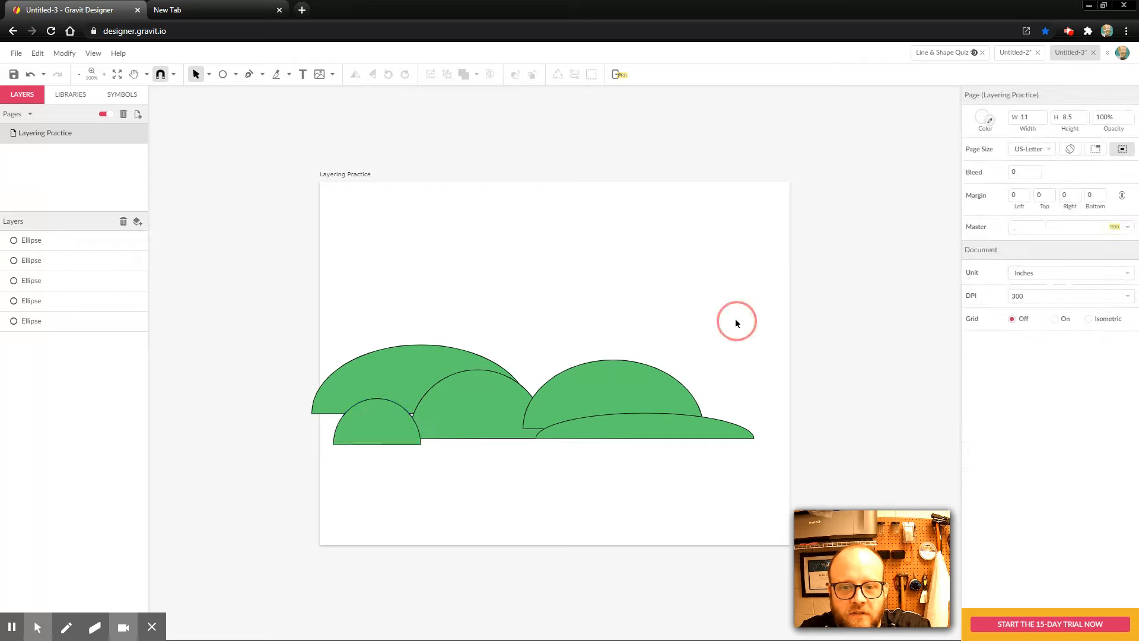
# Move the rightmost tall hill past the page's right edge, align the smallest hill's base with its neighbour, and shift the middle hill slightly right
pyautogui.moveTo(614, 393); pyautogui.dragTo(725, 398)
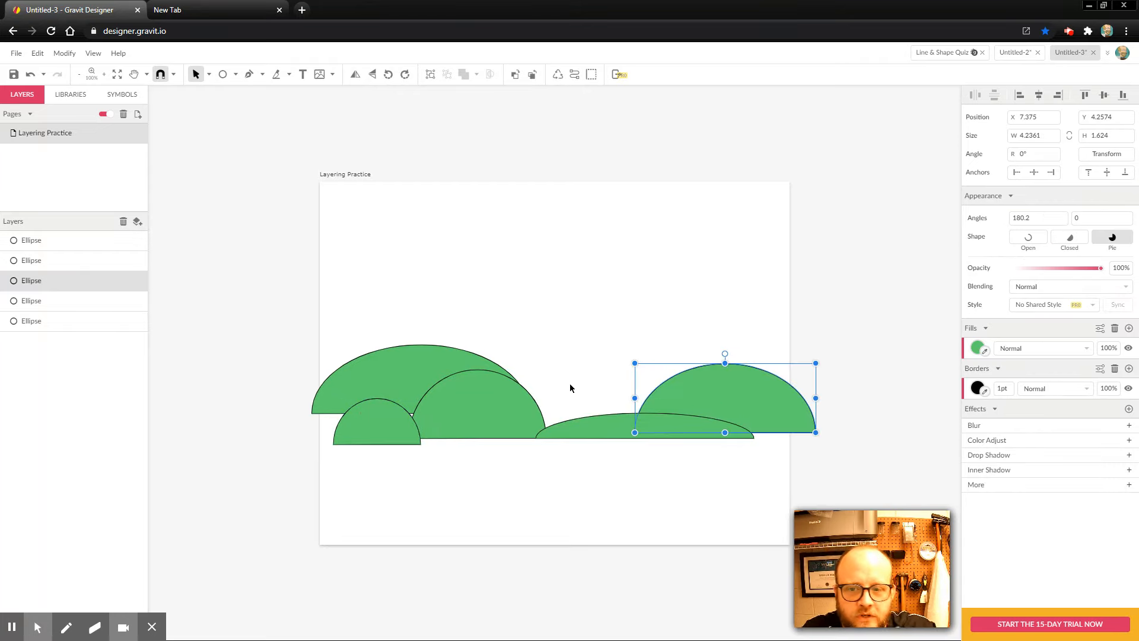
pyautogui.moveTo(383, 423); pyautogui.dragTo(386, 419)
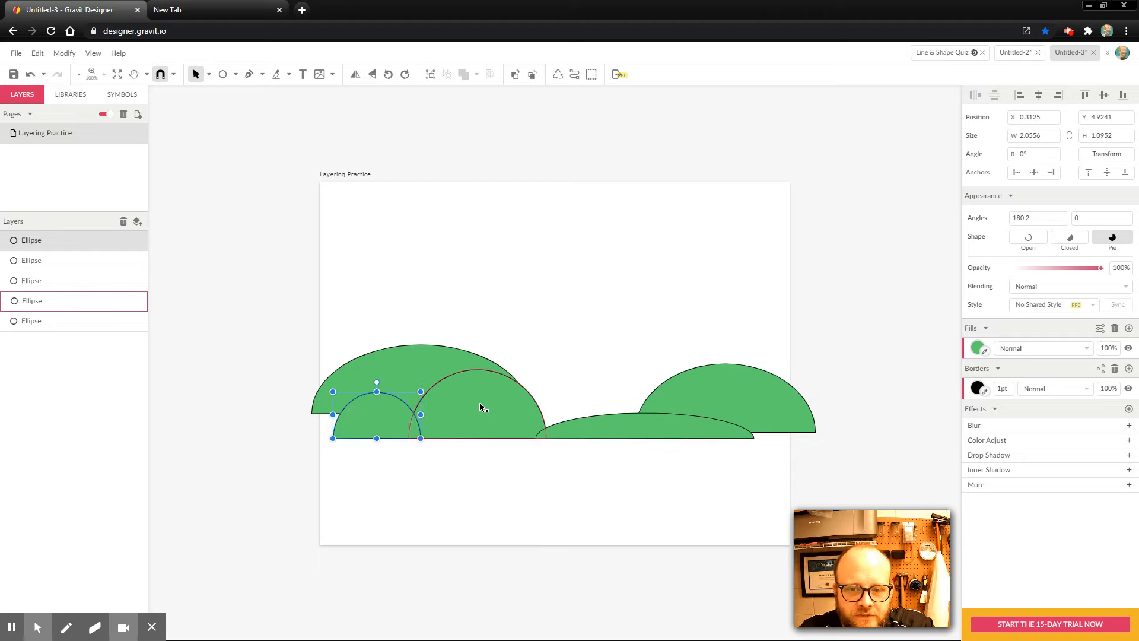
pyautogui.moveTo(480, 404); pyautogui.dragTo(503, 405)
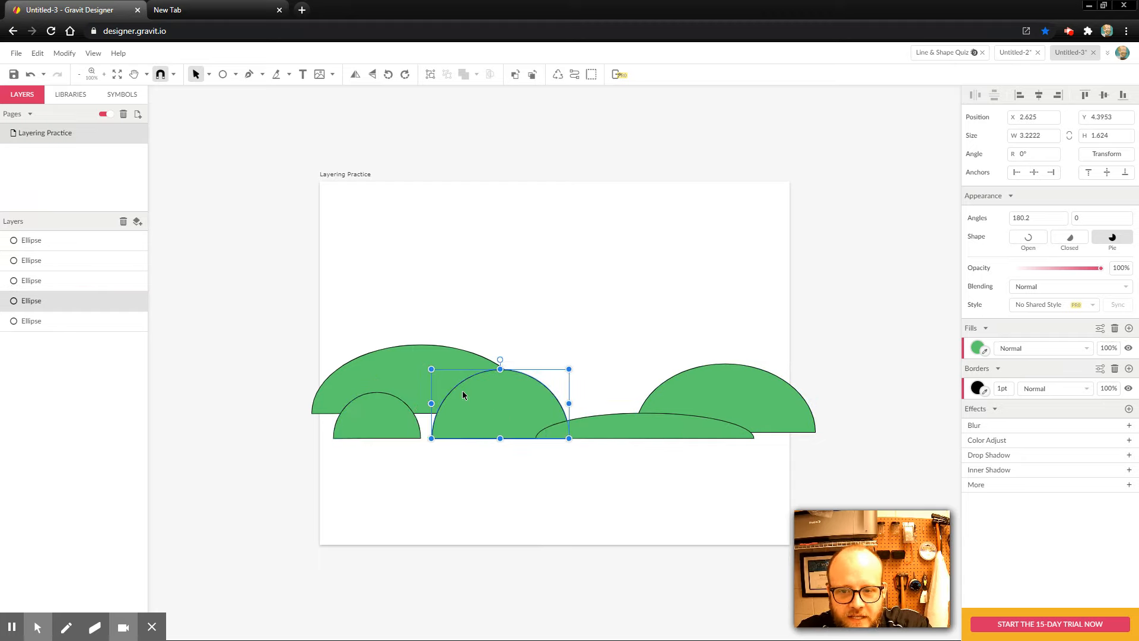
# Stretch the large left hill down to the other hills' base line, making it about 2.21 inches high
pyautogui.click(411, 382)
pyautogui.moveTo(421, 414); pyautogui.dragTo(423, 440)
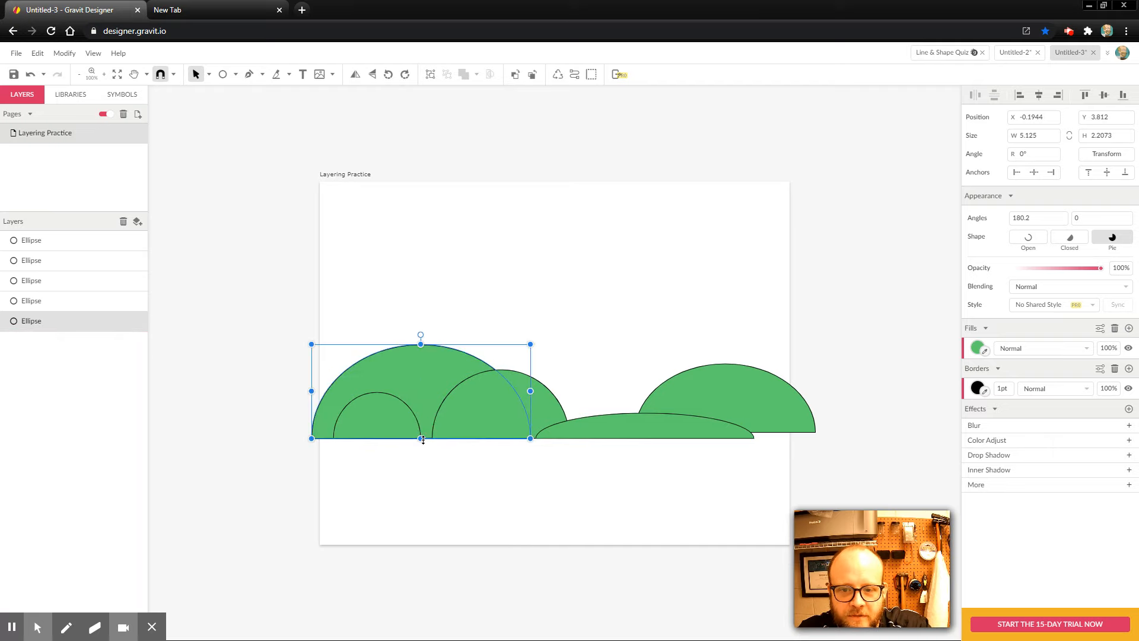
pyautogui.click(554, 481)
pyautogui.click(496, 422)
# Shorten the smallest hill to about 0.95 inches high and lower the right hill onto the shared base line
pyautogui.click(366, 403)
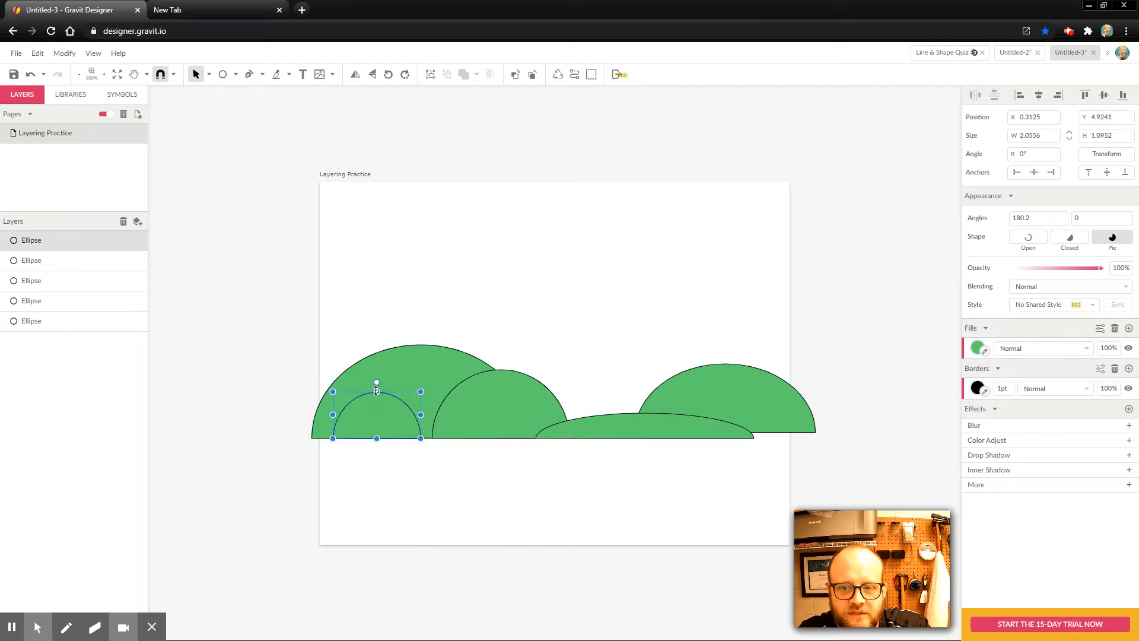
pyautogui.moveTo(377, 392); pyautogui.dragTo(376, 400)
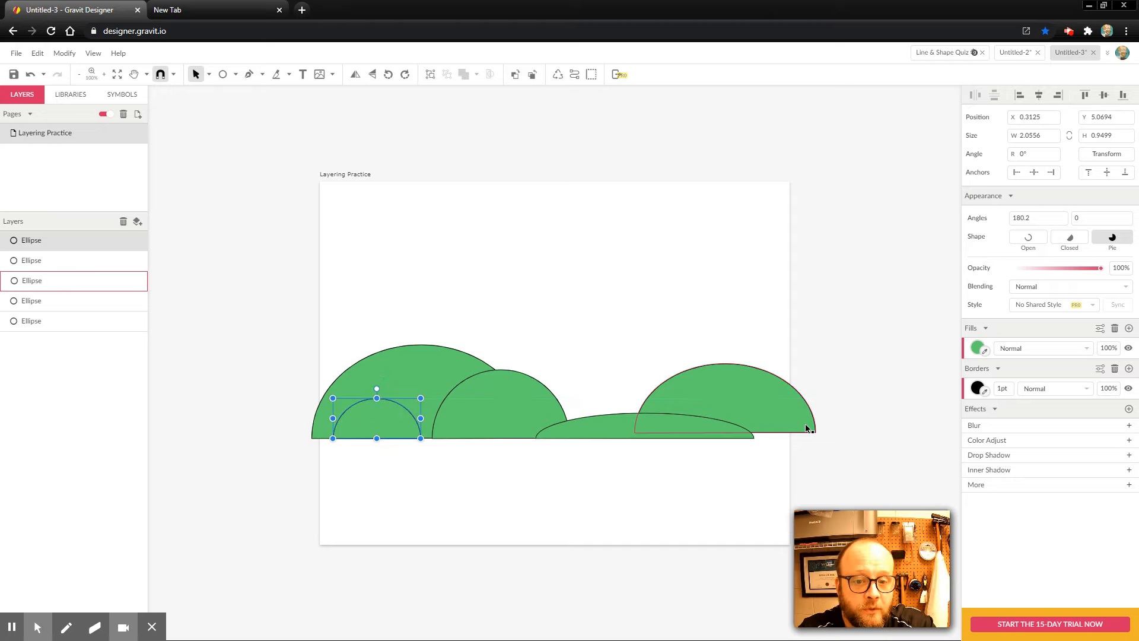
pyautogui.moveTo(777, 396); pyautogui.dragTo(776, 403)
pyautogui.click(802, 396)
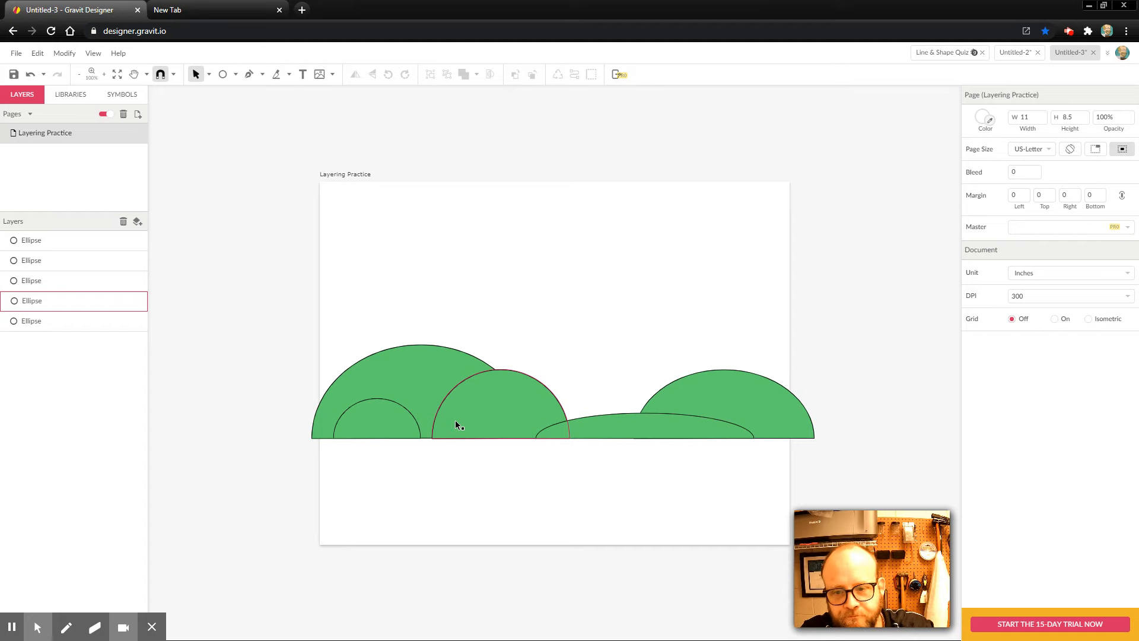
# Shift the middle hill slightly right and send it behind the large left hill in the stacking order
pyautogui.click(373, 415)
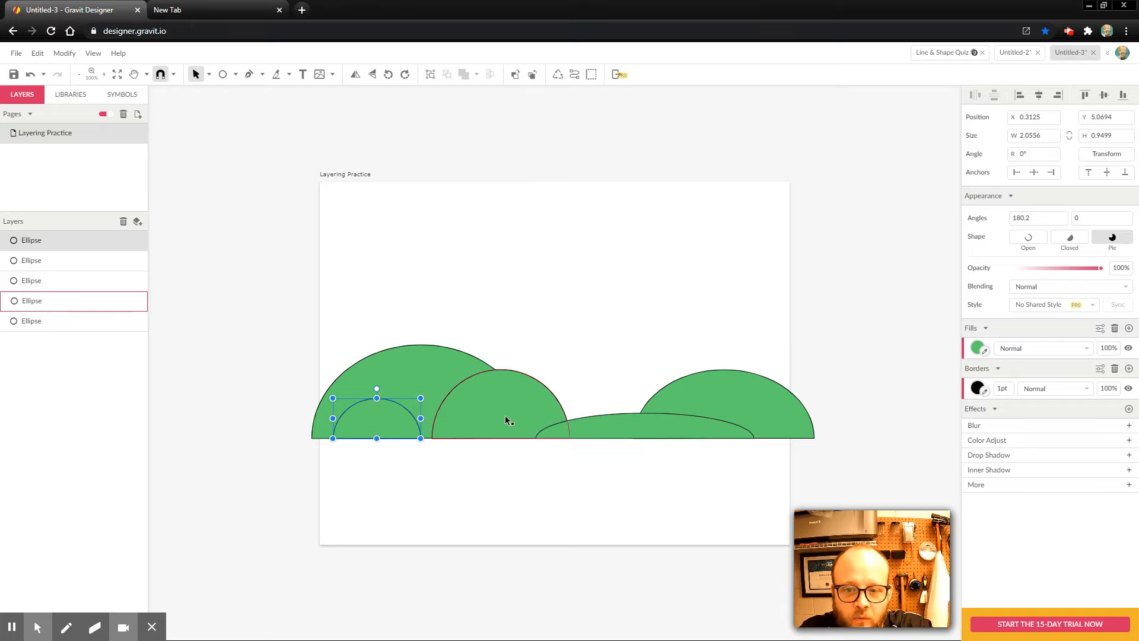
pyautogui.moveTo(515, 409); pyautogui.dragTo(538, 408)
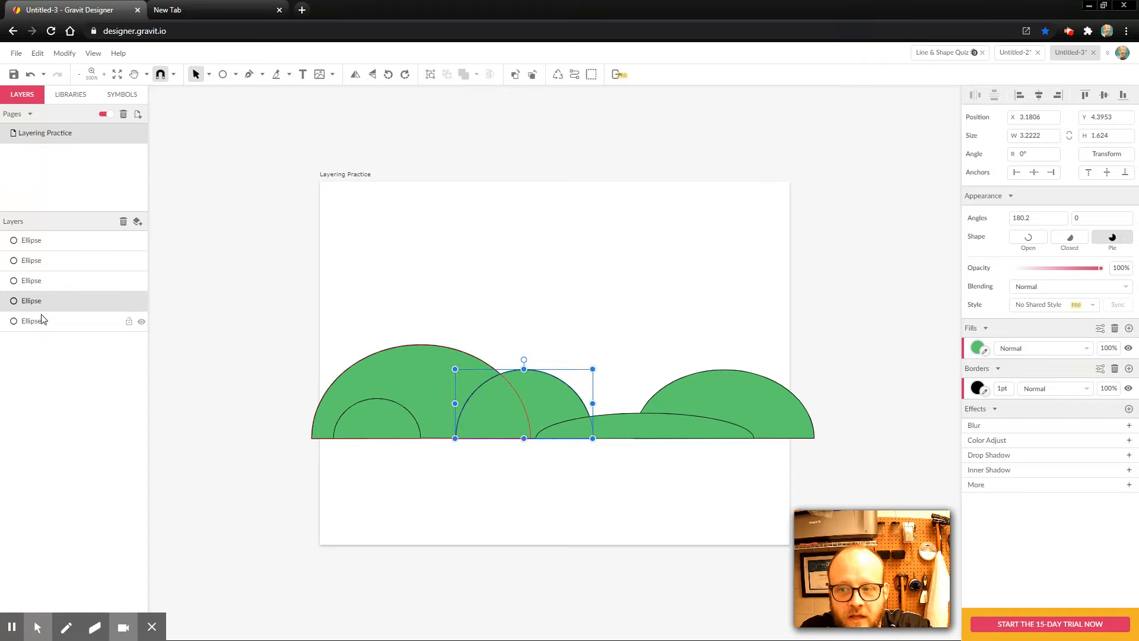
pyautogui.click(42, 303)
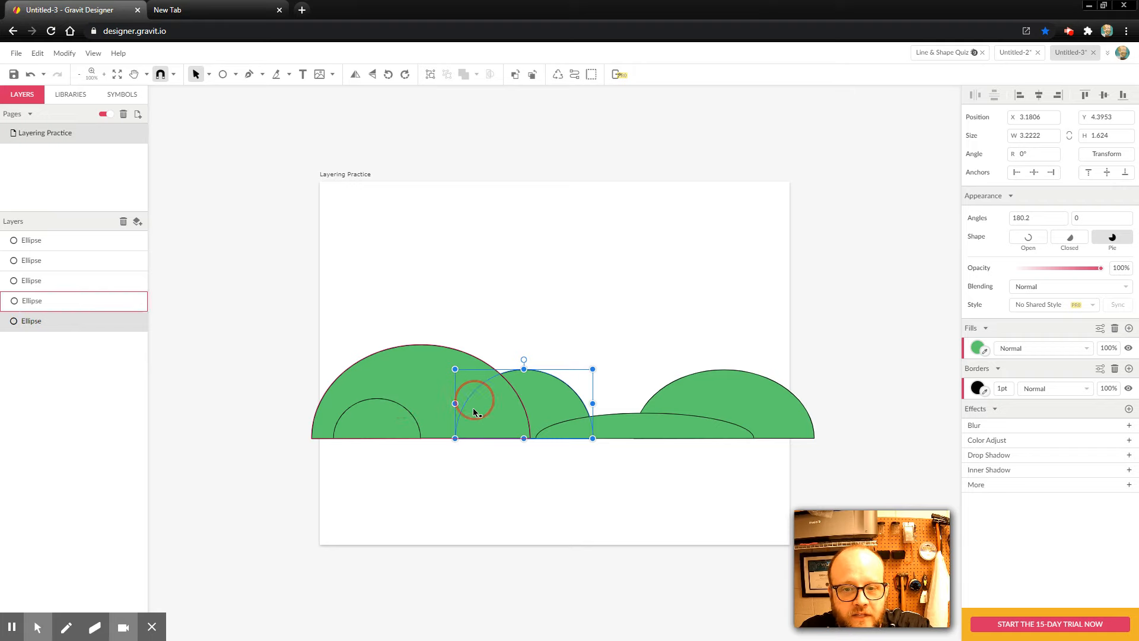
pyautogui.click(544, 501)
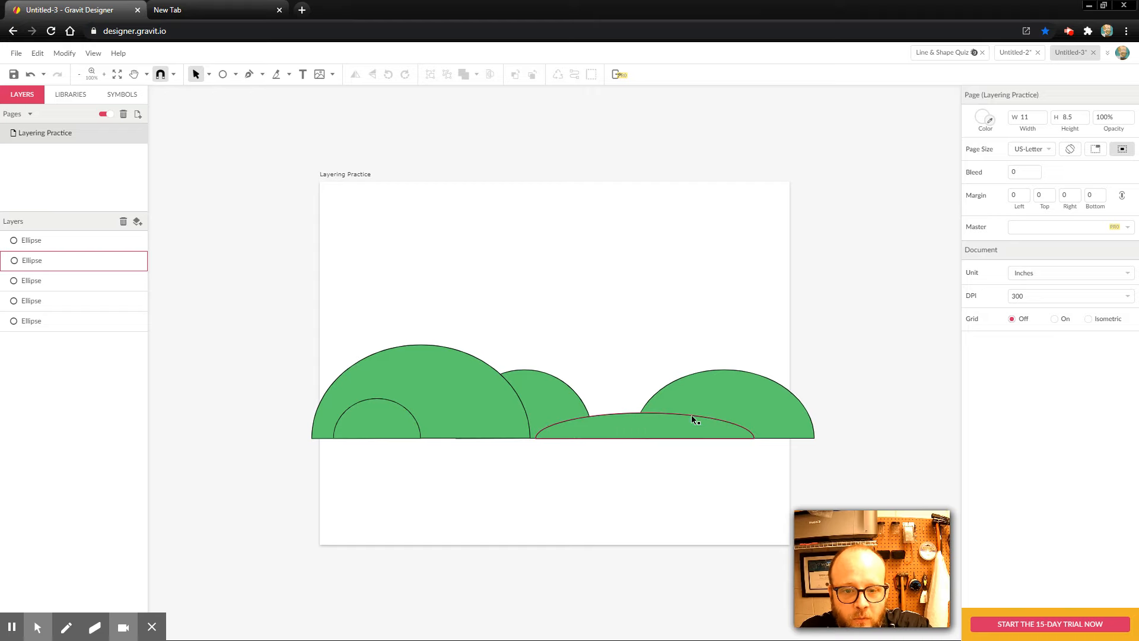
# Move the flat hill slightly left so that it overlaps the large left hill
pyautogui.moveTo(637, 431); pyautogui.dragTo(615, 428)
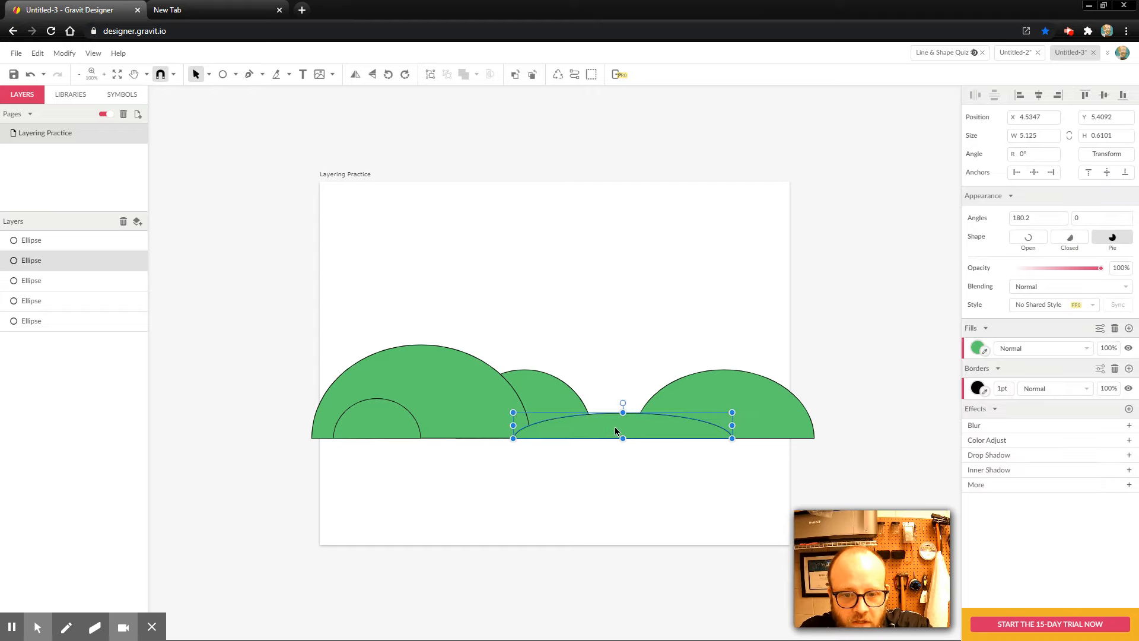
pyautogui.click(663, 503)
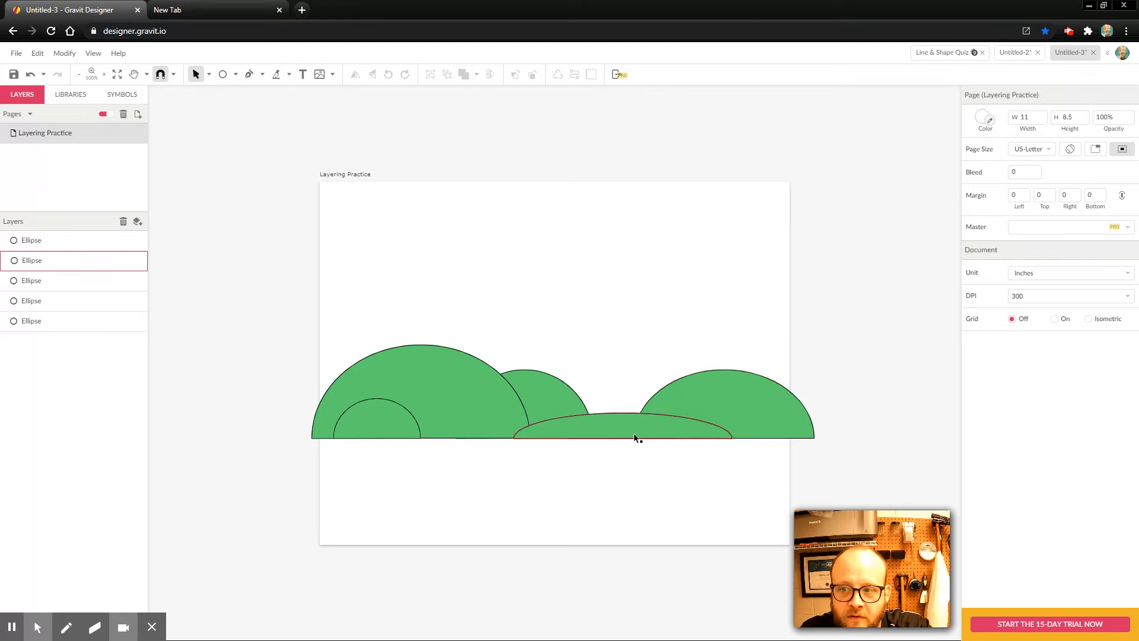
# Send the flat hill one level back in the stacking order, behind the right hill
pyautogui.click(40, 262)
pyautogui.moveTo(40, 262); pyautogui.dragTo(41, 292)
pyautogui.click(618, 496)
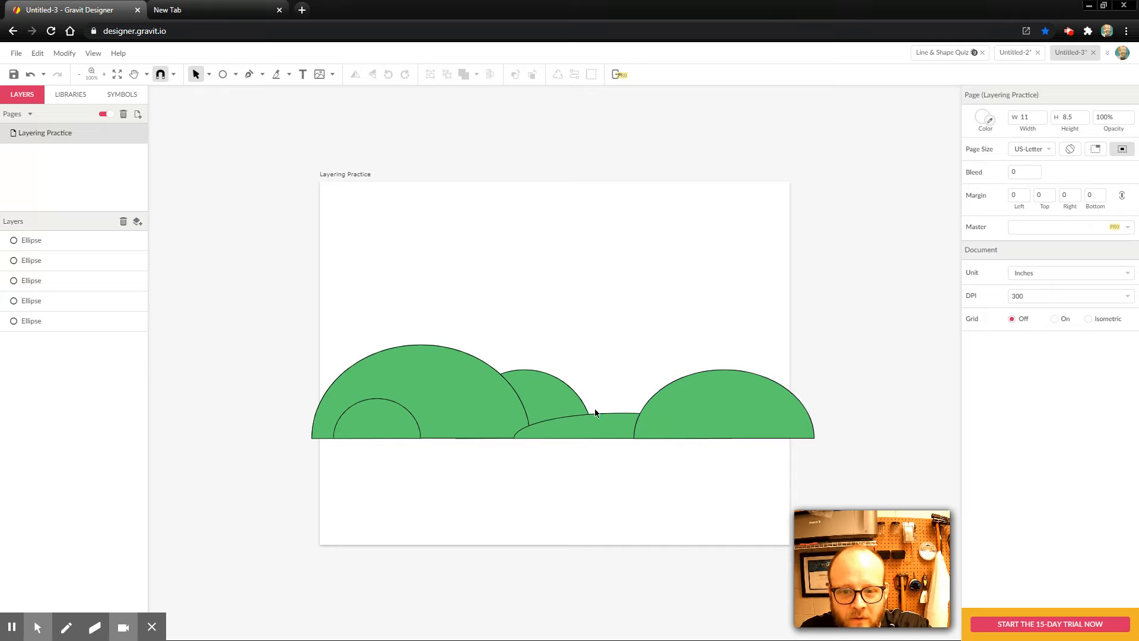
# Bring the flat hill one level forward again, in front of the right hill
pyautogui.click(594, 429)
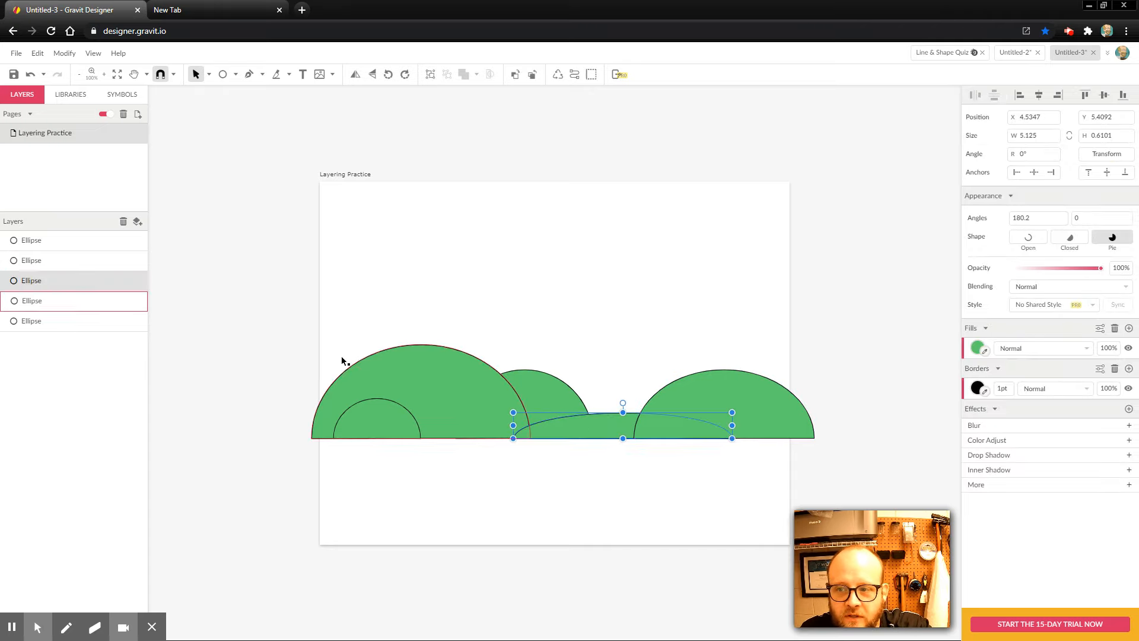
pyautogui.click(37, 284)
pyautogui.moveTo(39, 279); pyautogui.dragTo(44, 257)
# Bring the large left hill in front of the flat hill in the stacking order, keeping the smallest hill on top
pyautogui.click(496, 420)
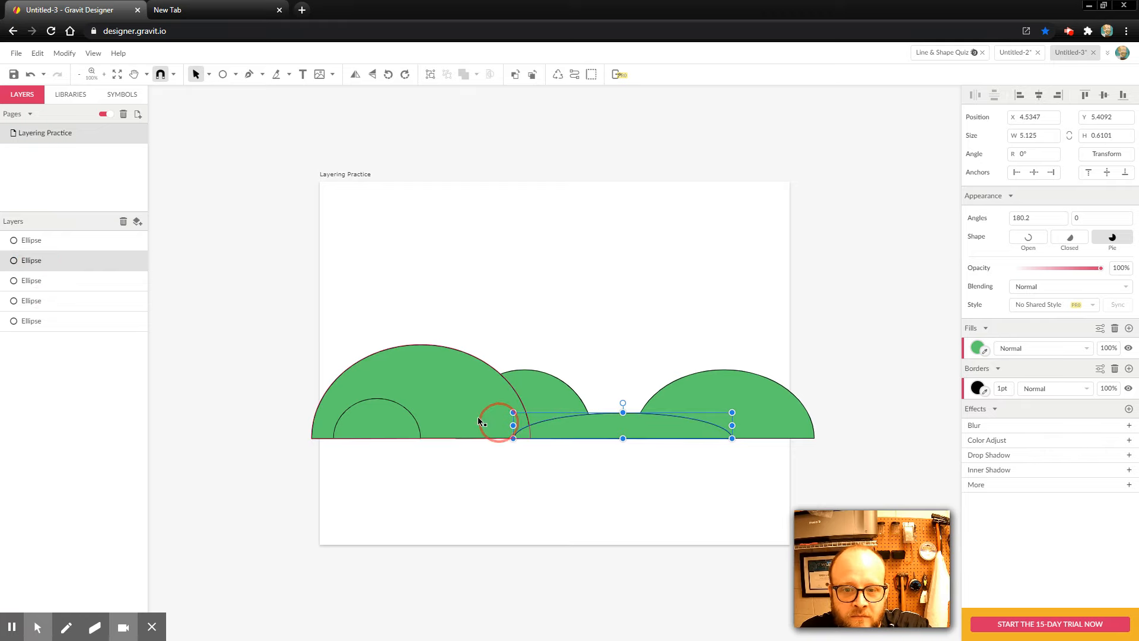
pyautogui.moveTo(57, 302); pyautogui.dragTo(63, 259)
pyautogui.click(475, 499)
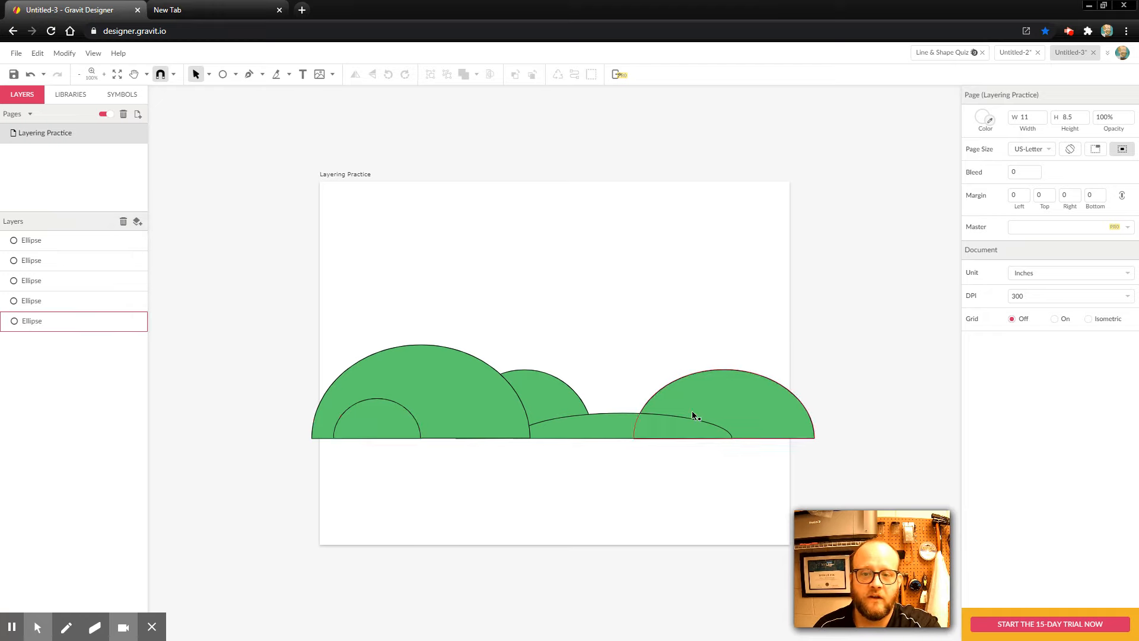
# Add a new layer above the five hill shapes
pyautogui.click(140, 222)
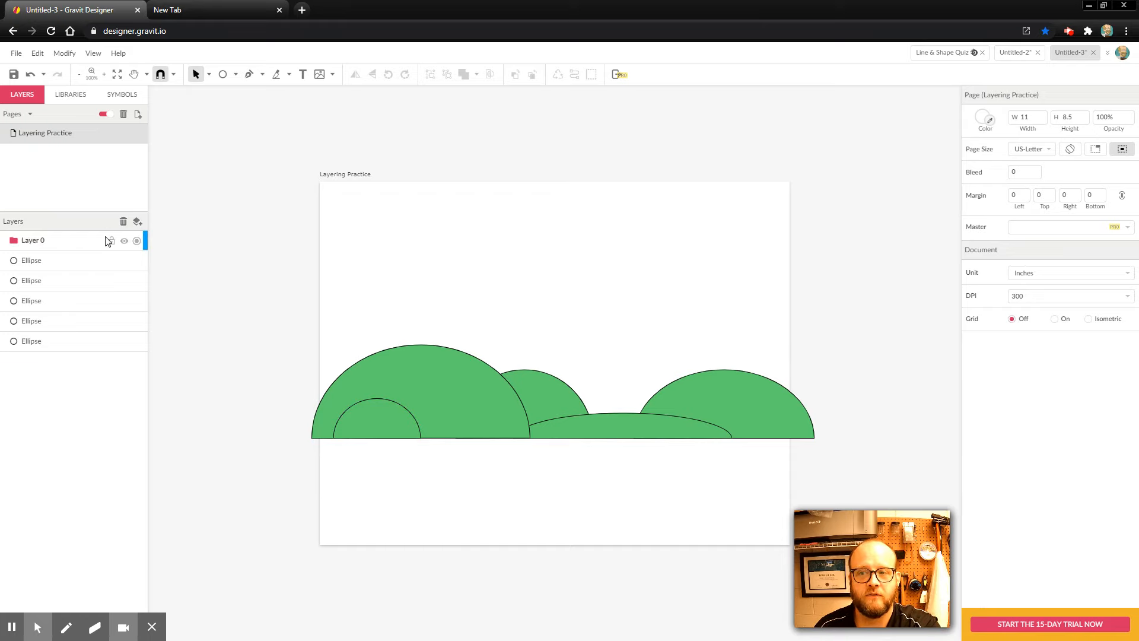
# Move all five hill ellipses into Layer 0 and expand the layer to list them
pyautogui.click(37, 264)
pyautogui.keyDown('shift'); pyautogui.click(40, 280); pyautogui.keyUp('shift')
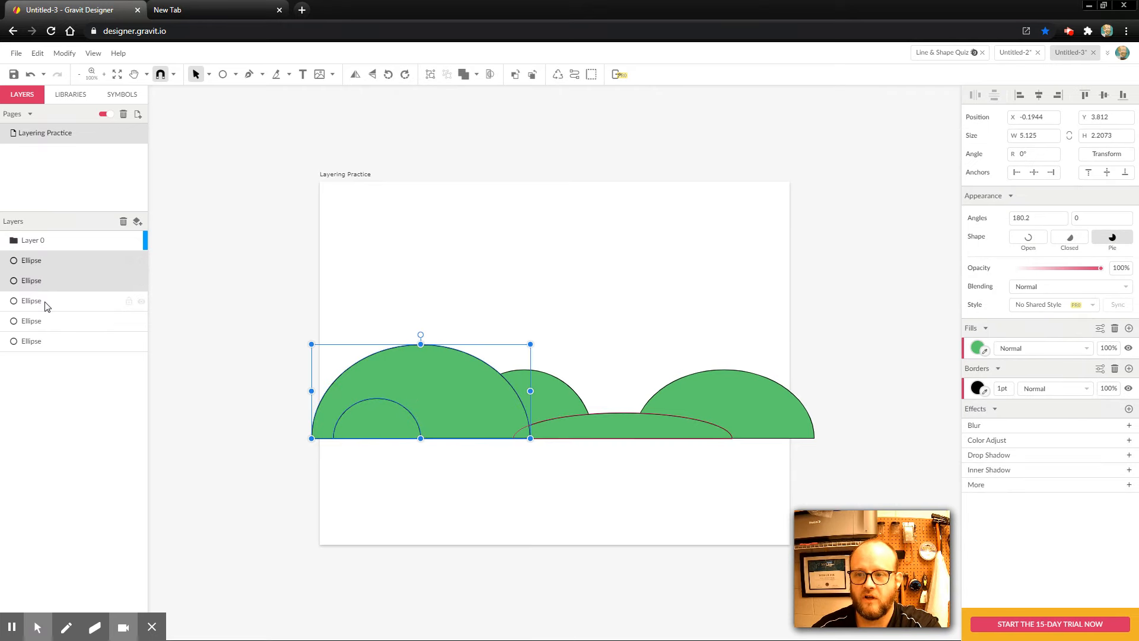
pyautogui.keyDown('shift'); pyautogui.click(45, 304); pyautogui.keyUp('shift')
pyautogui.keyDown('shift'); pyautogui.click(48, 321); pyautogui.keyUp('shift')
pyautogui.keyDown('shift'); pyautogui.click(52, 344); pyautogui.keyUp('shift')
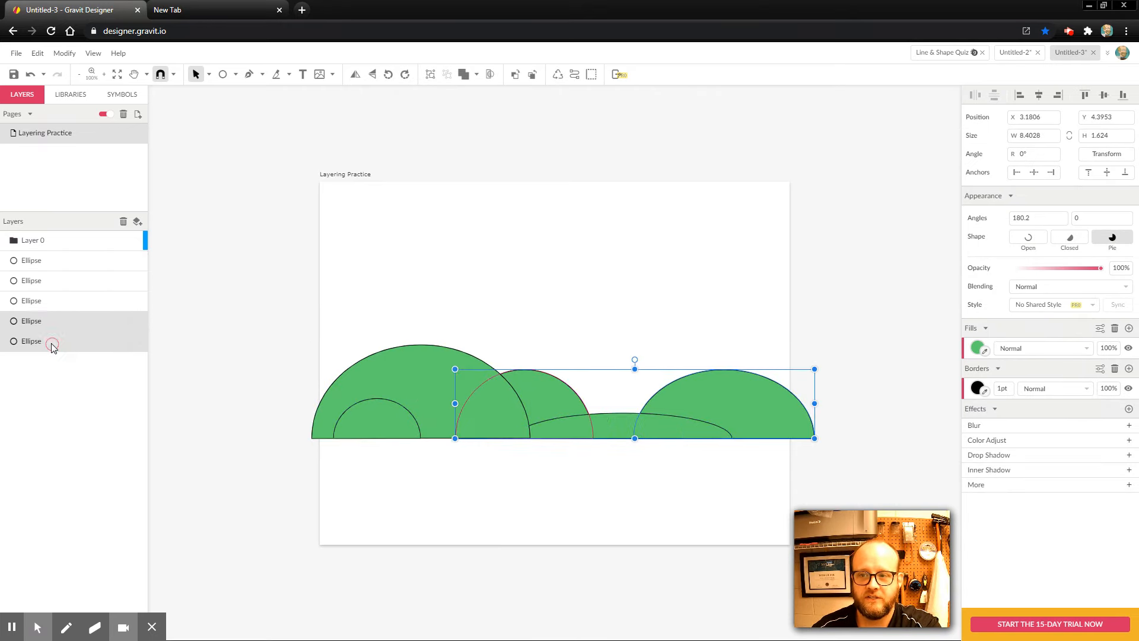
pyautogui.moveTo(57, 388); pyautogui.dragTo(46, 244)
pyautogui.click(52, 351)
pyautogui.click(5, 240)
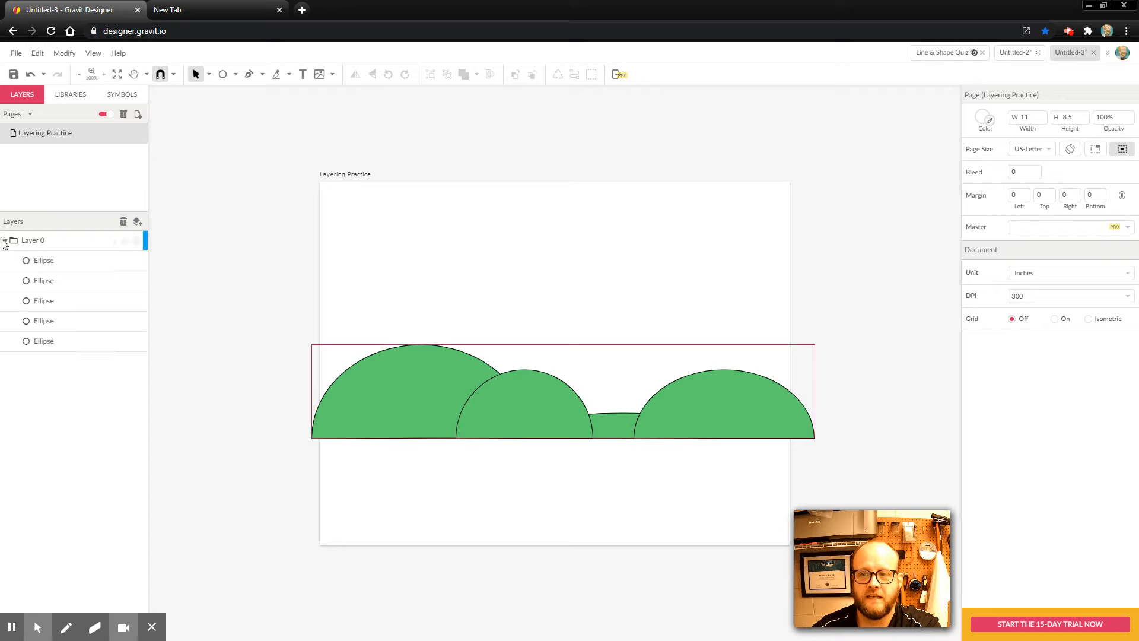
# Reorder the hills inside Layer 0, placing the smallest hill on top and the middle hill at the bottom of the stack
pyautogui.click(44, 341)
pyautogui.moveTo(43, 341); pyautogui.dragTo(55, 256)
pyautogui.click(88, 460)
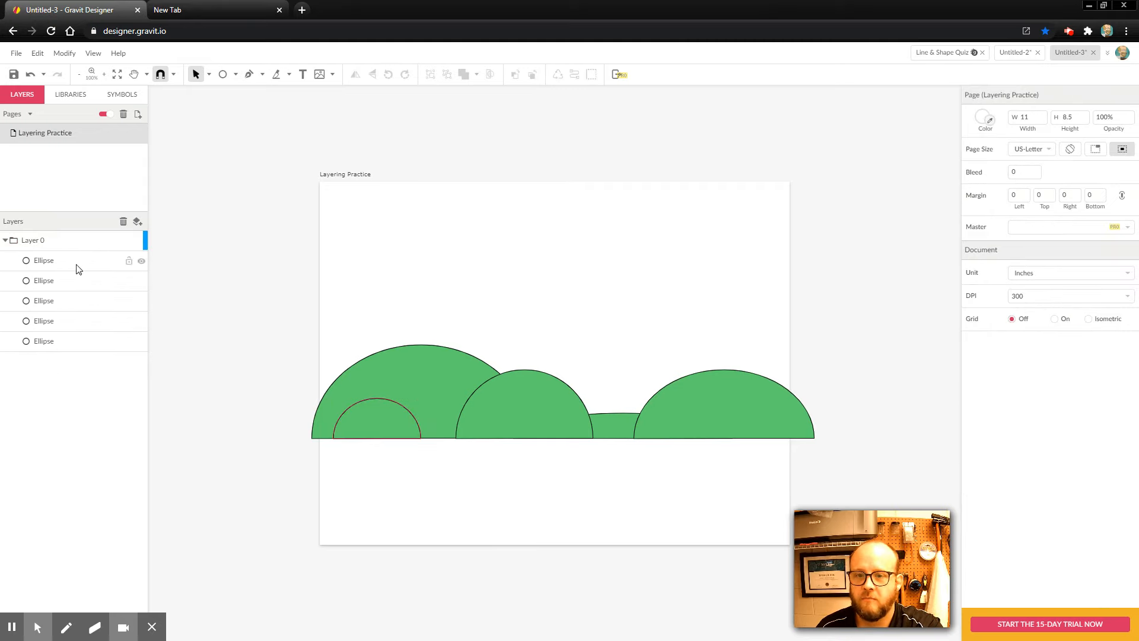
pyautogui.click(532, 397)
pyautogui.moveTo(45, 281); pyautogui.dragTo(51, 360)
pyautogui.click(560, 513)
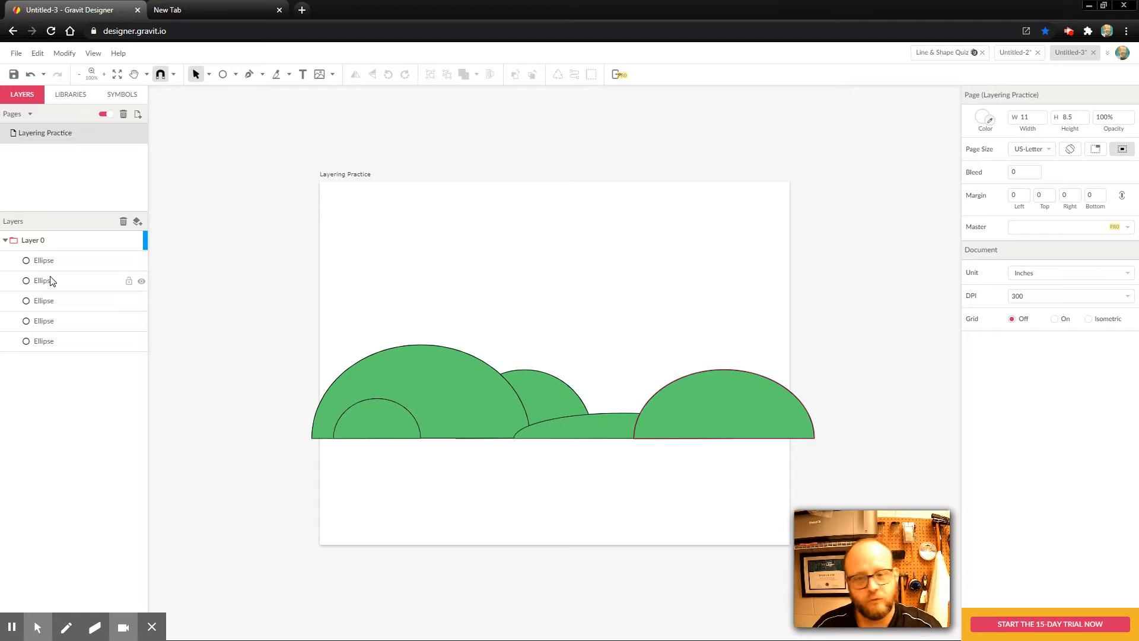
# Collapse Layer 0 and add another empty layer above it
pyautogui.click(5, 240)
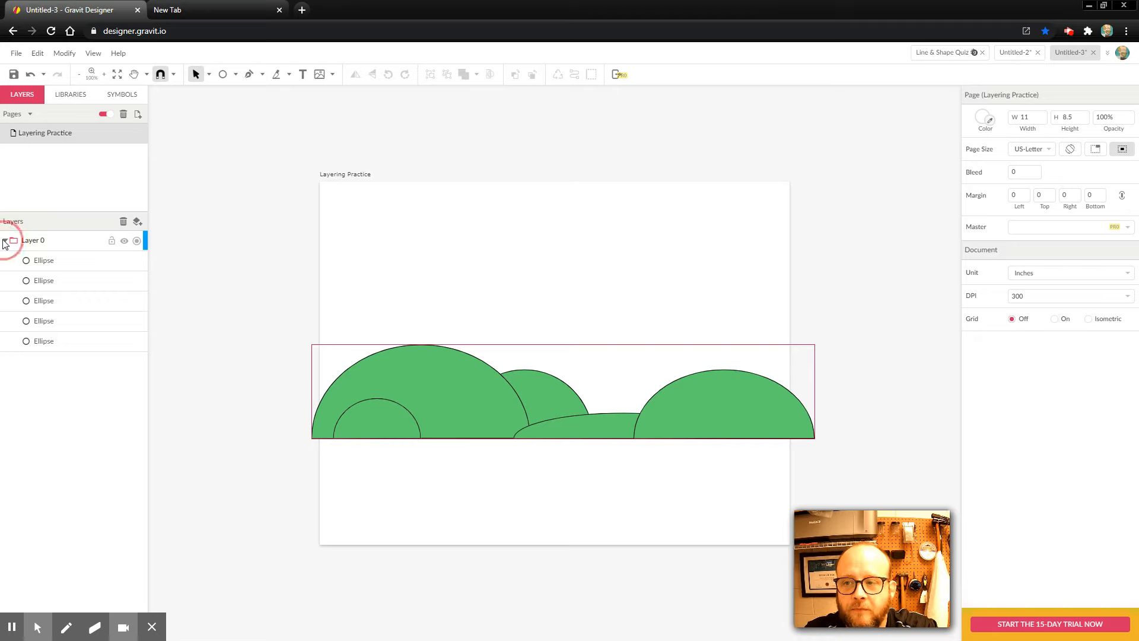
pyautogui.click(137, 221)
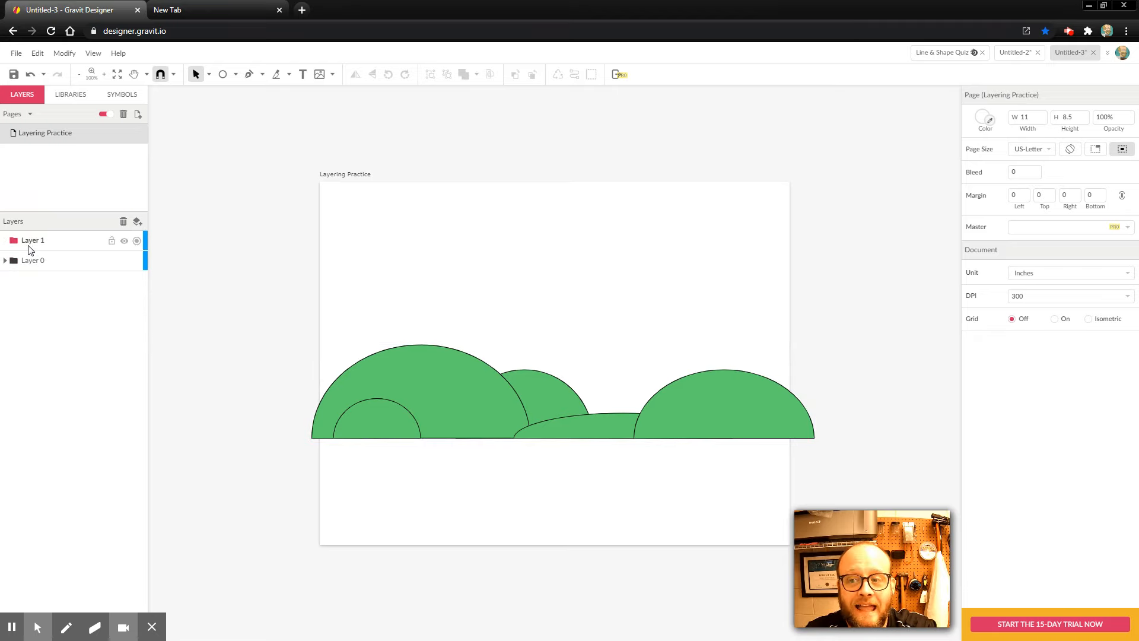
pyautogui.click(33, 248)
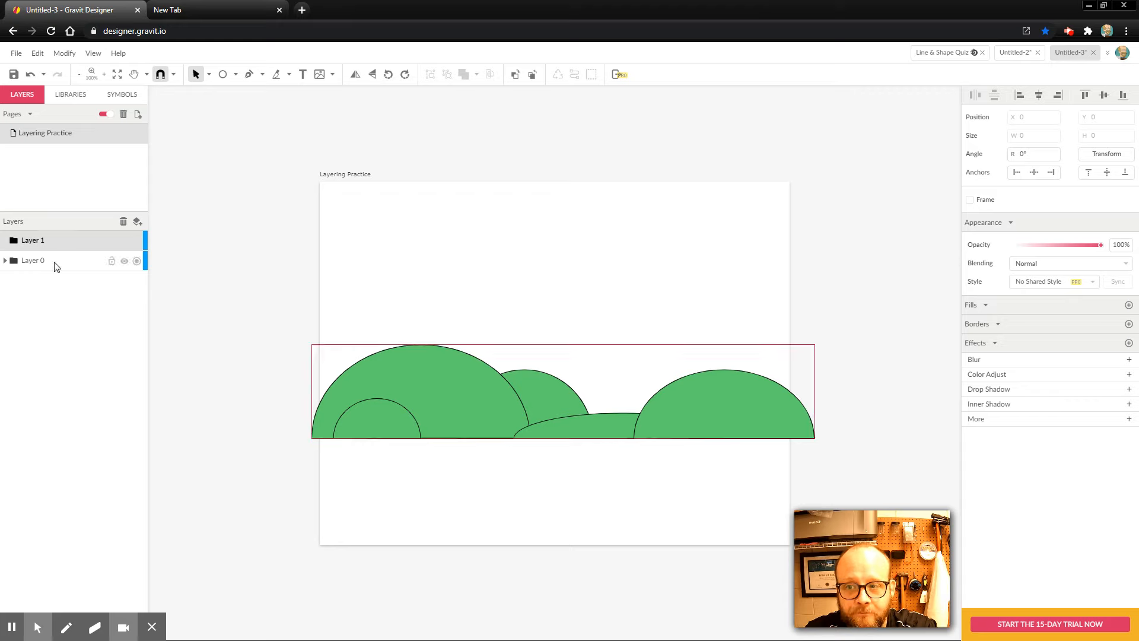
pyautogui.click(55, 261)
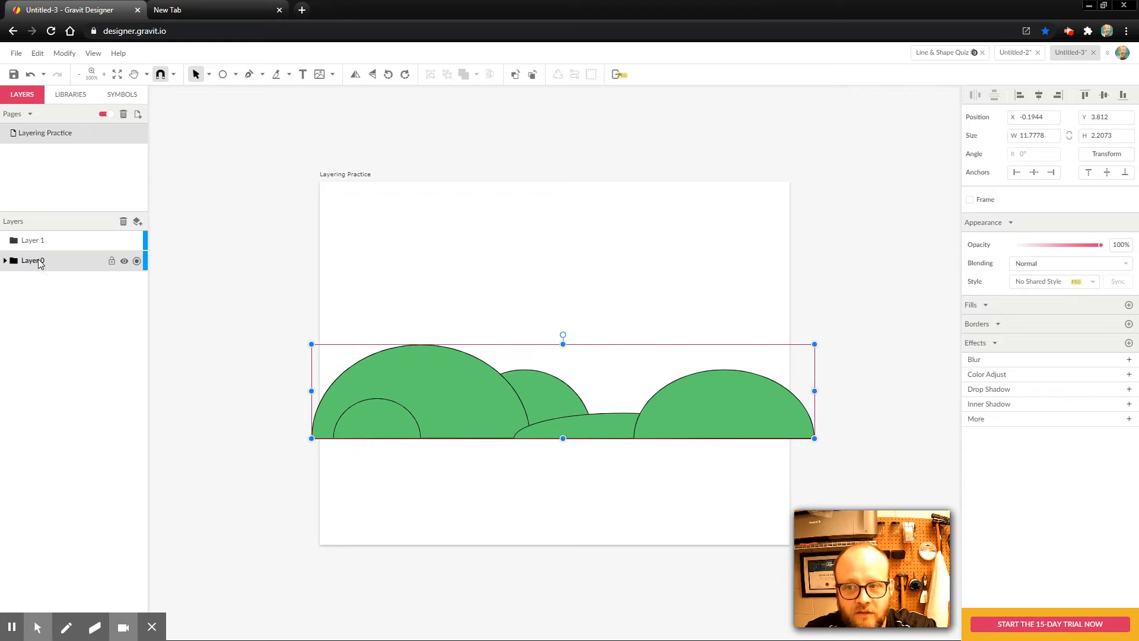
pyautogui.click(55, 241)
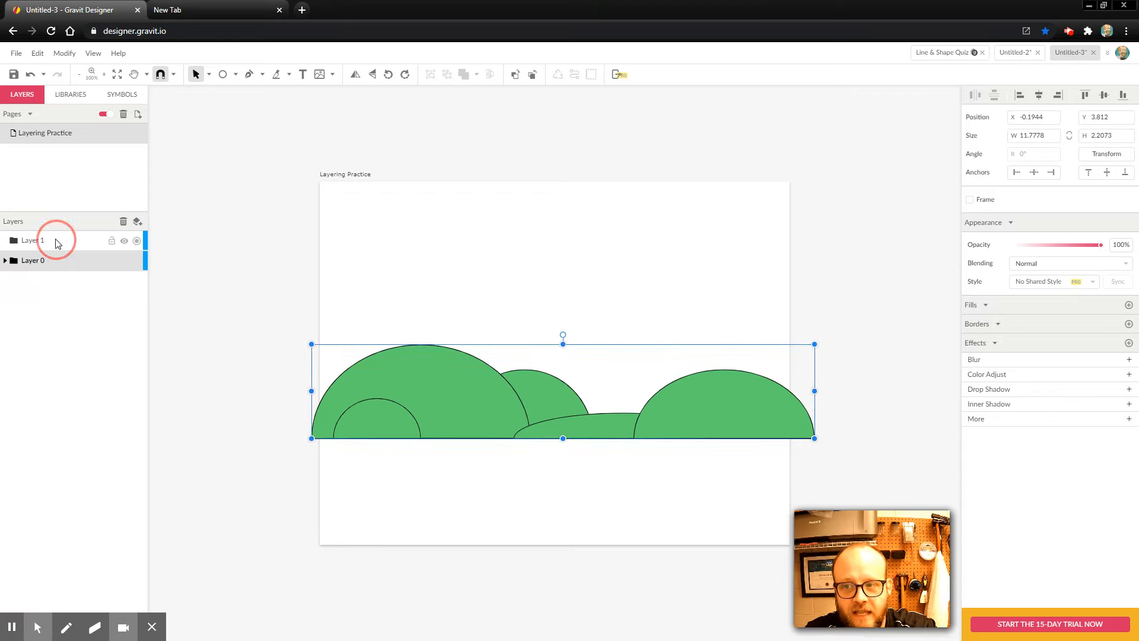
# Rename Layer 0, which holds the hills, as Green Mounds
pyautogui.doubleClick(29, 260)
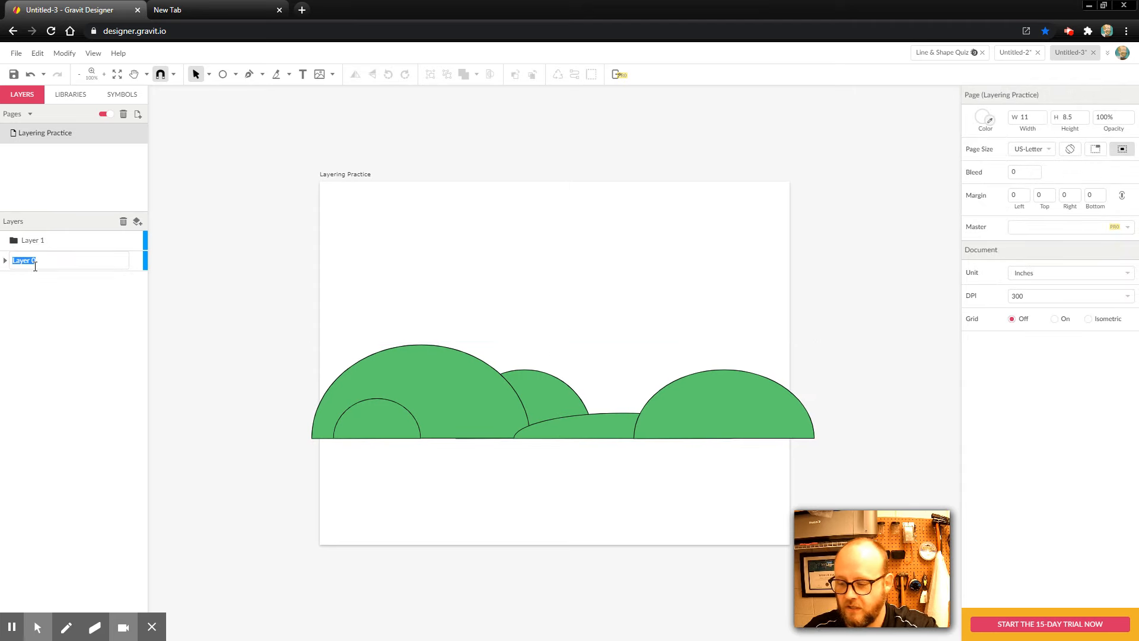
pyautogui.write('Green Mounds')
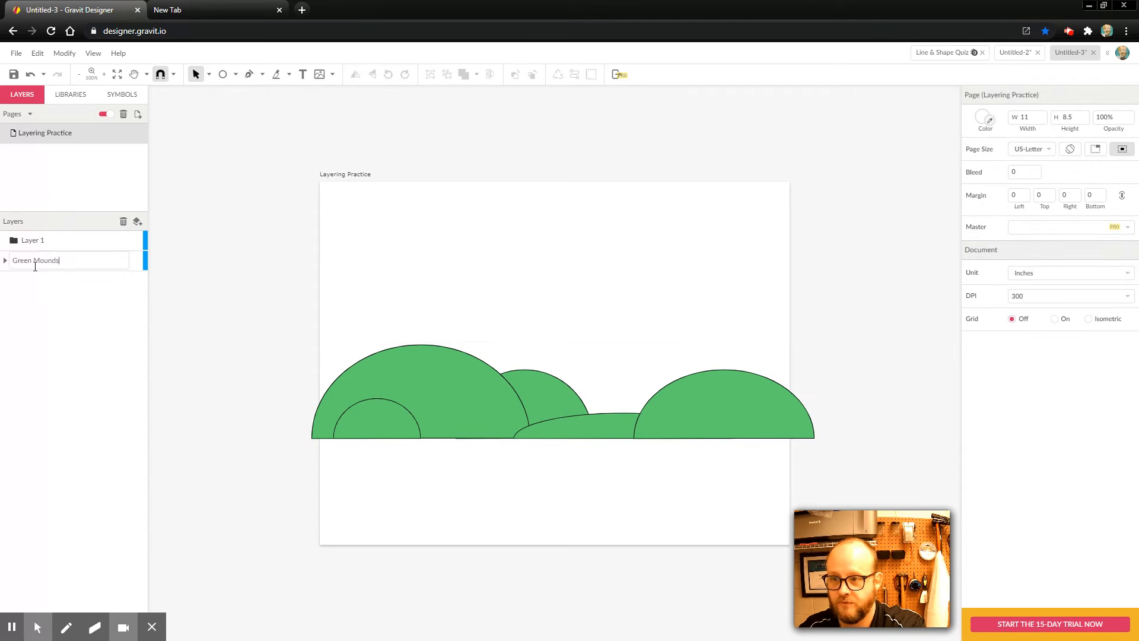
pyautogui.press('Return')
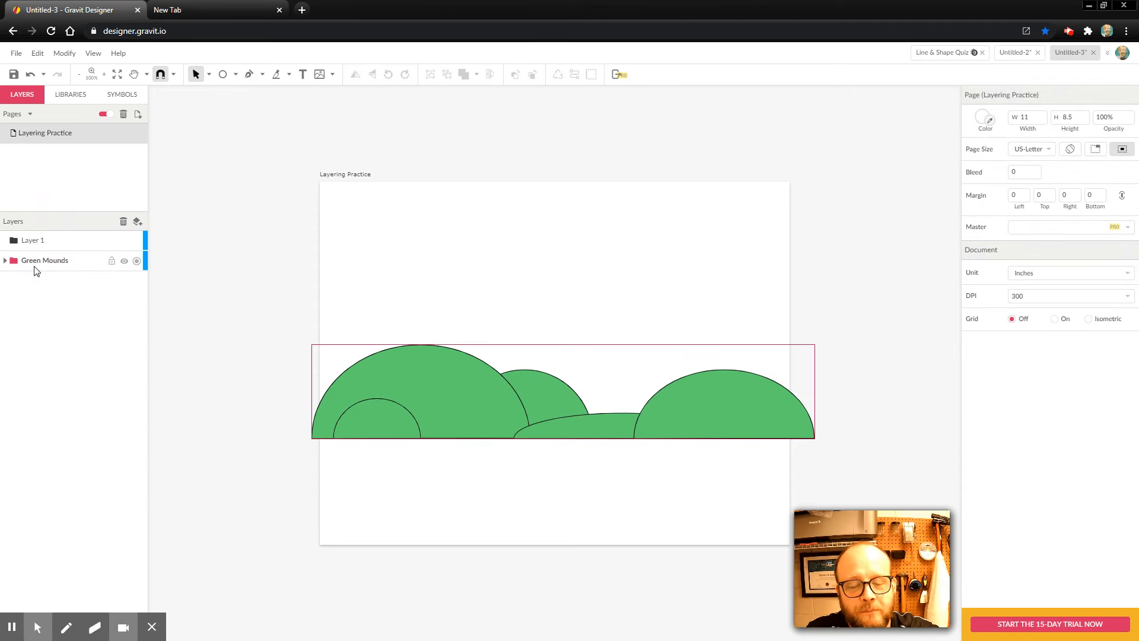
# Lock and unlock the Green Mounds layer, and switch its visibility off and back on twice
pyautogui.click(112, 262)
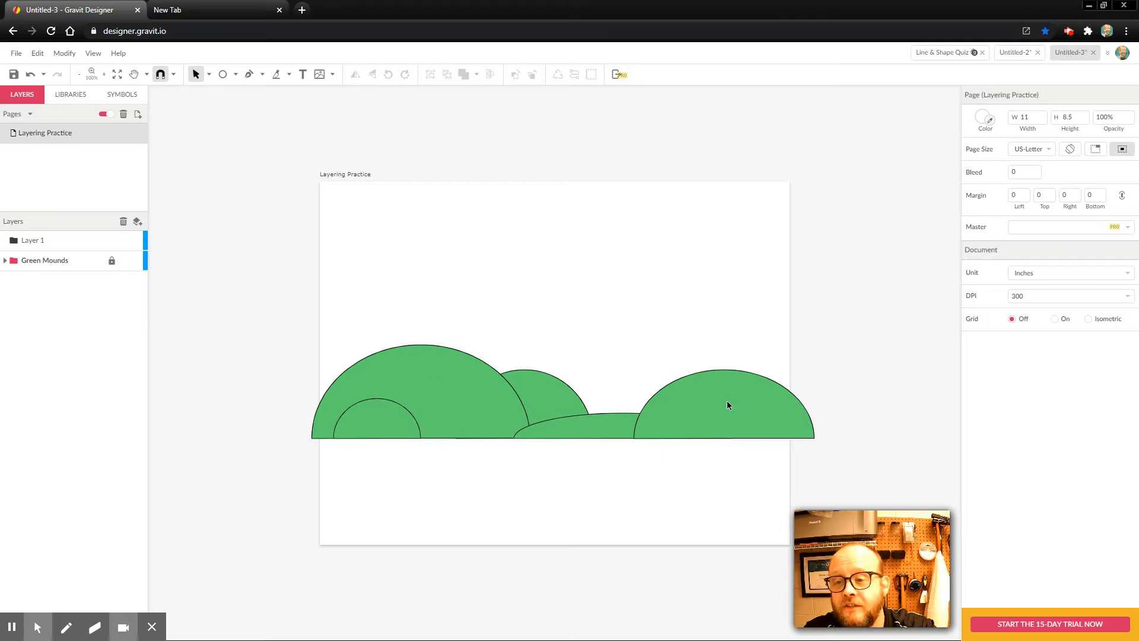
pyautogui.click(112, 262)
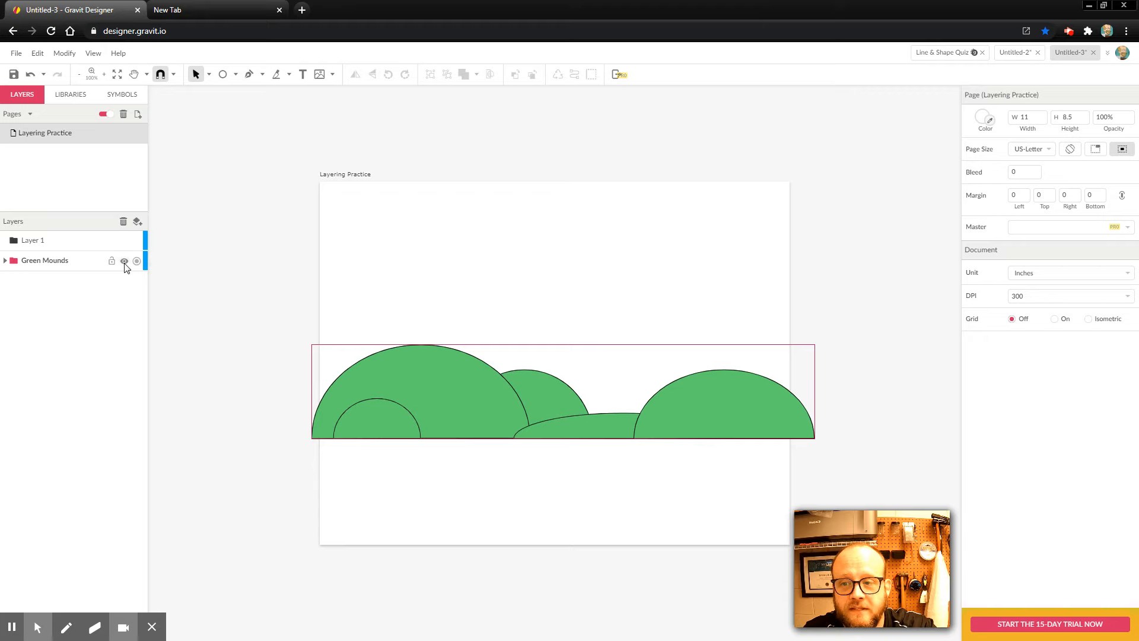
pyautogui.click(124, 261)
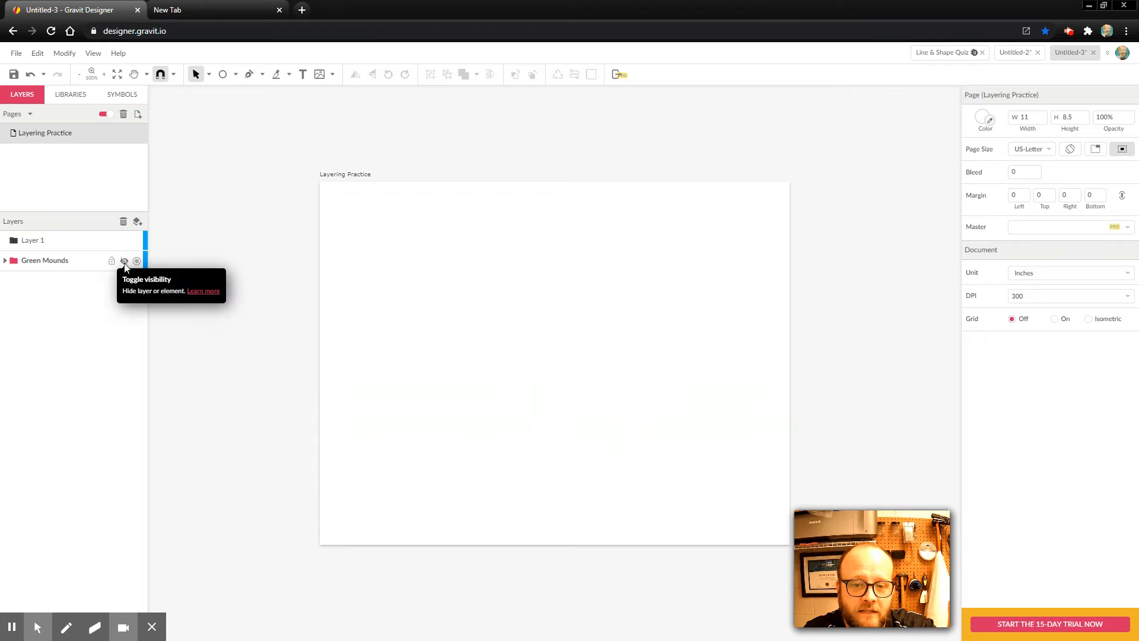
pyautogui.click(124, 262)
pyautogui.click(124, 261)
pyautogui.click(124, 262)
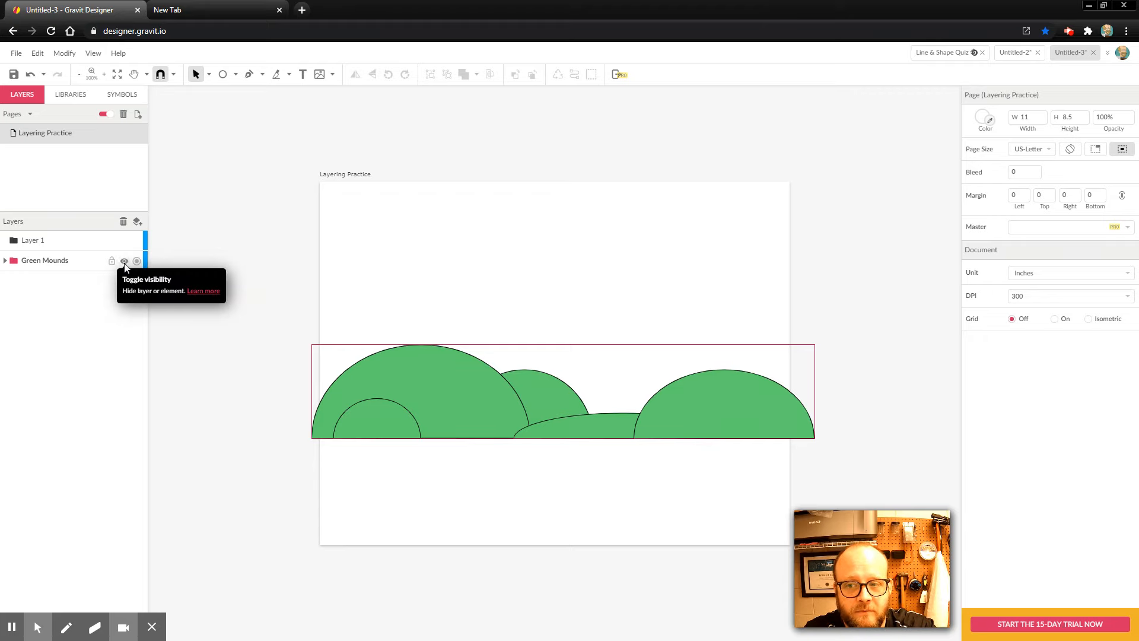
# Switch the Green Mounds layer to outline view and back to full colour twice
pyautogui.click(137, 262)
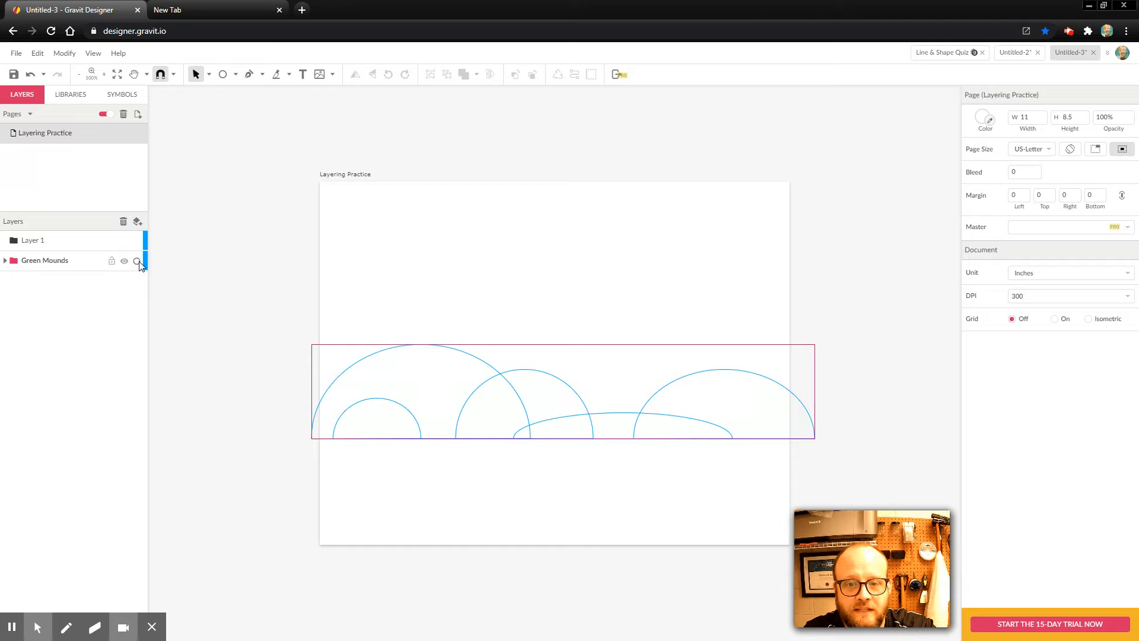
pyautogui.click(137, 262)
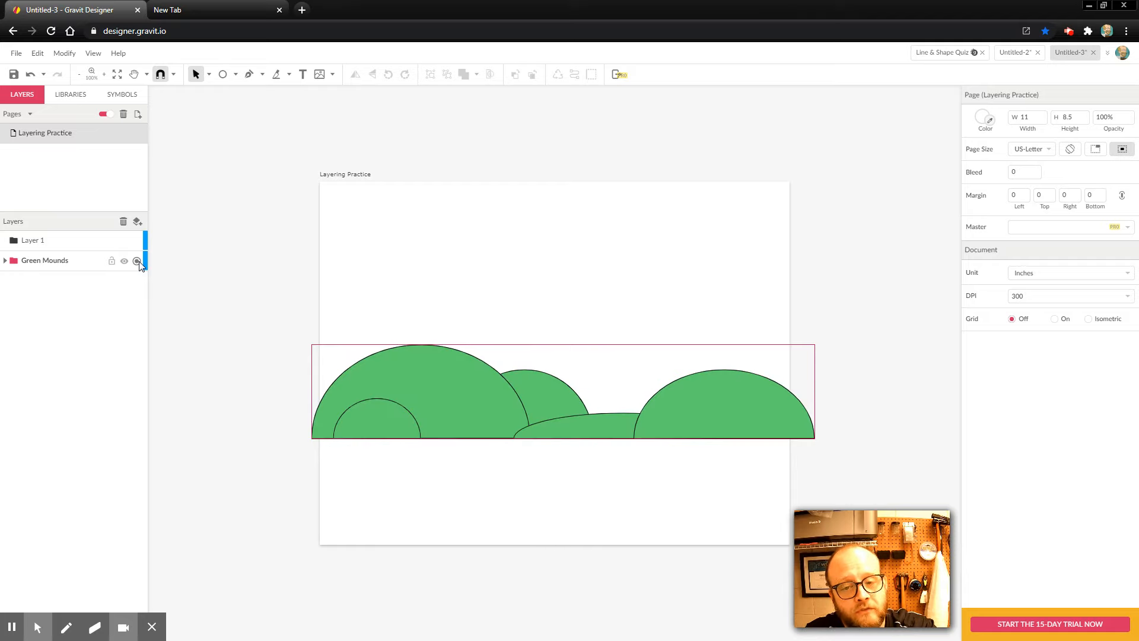
pyautogui.click(138, 262)
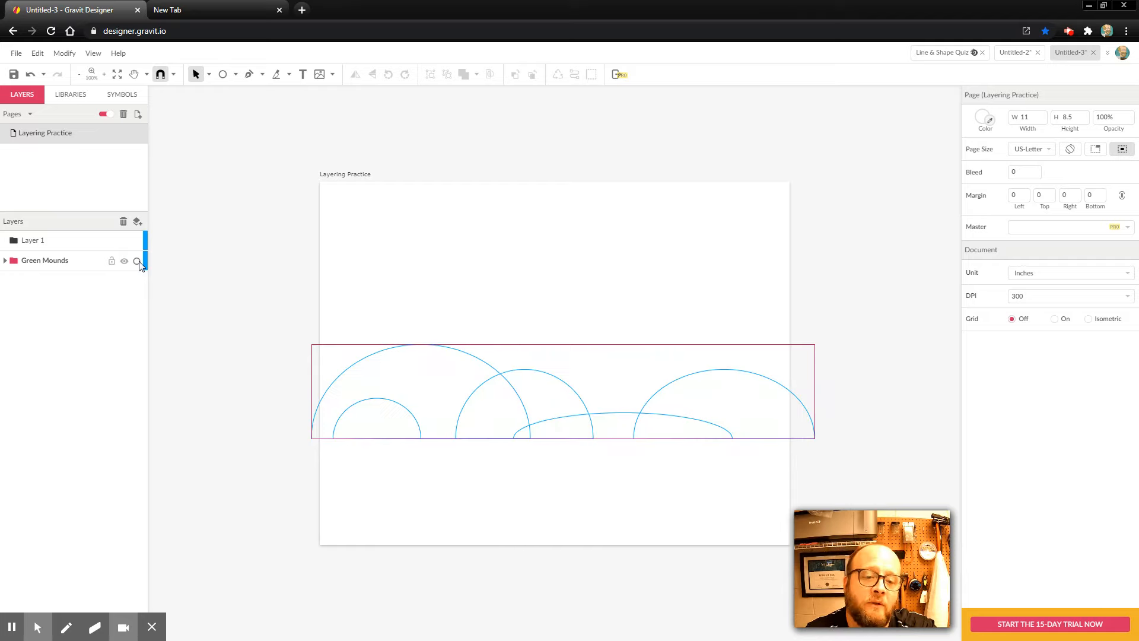
pyautogui.click(137, 262)
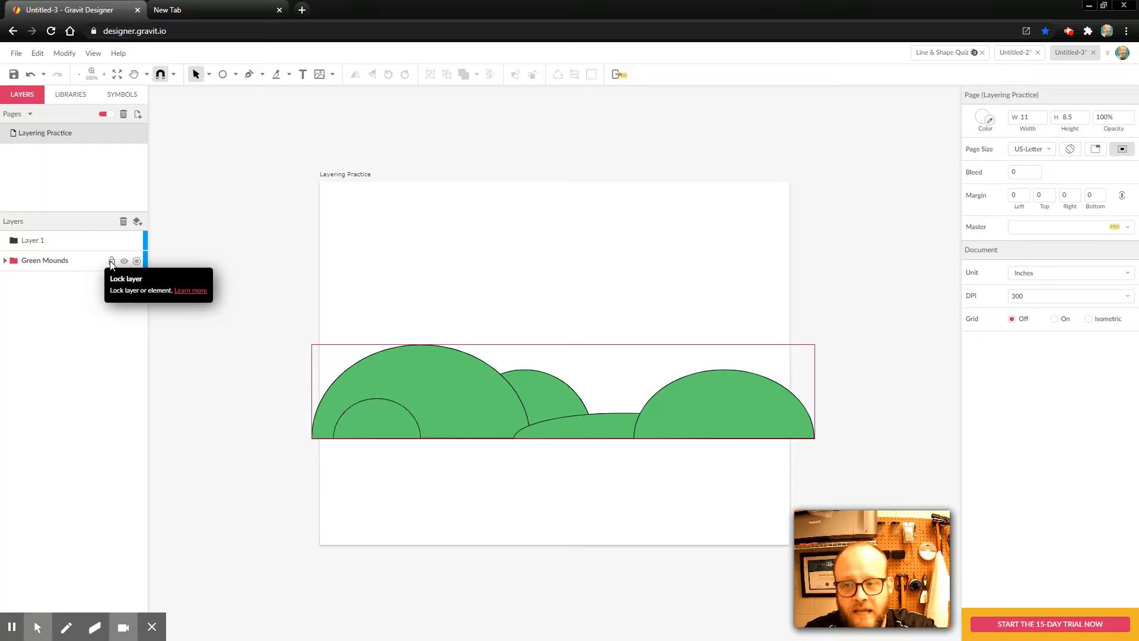
# Lock the Green Mounds layer and draw a circle about 1.83 in across above the hills
pyautogui.click(111, 263)
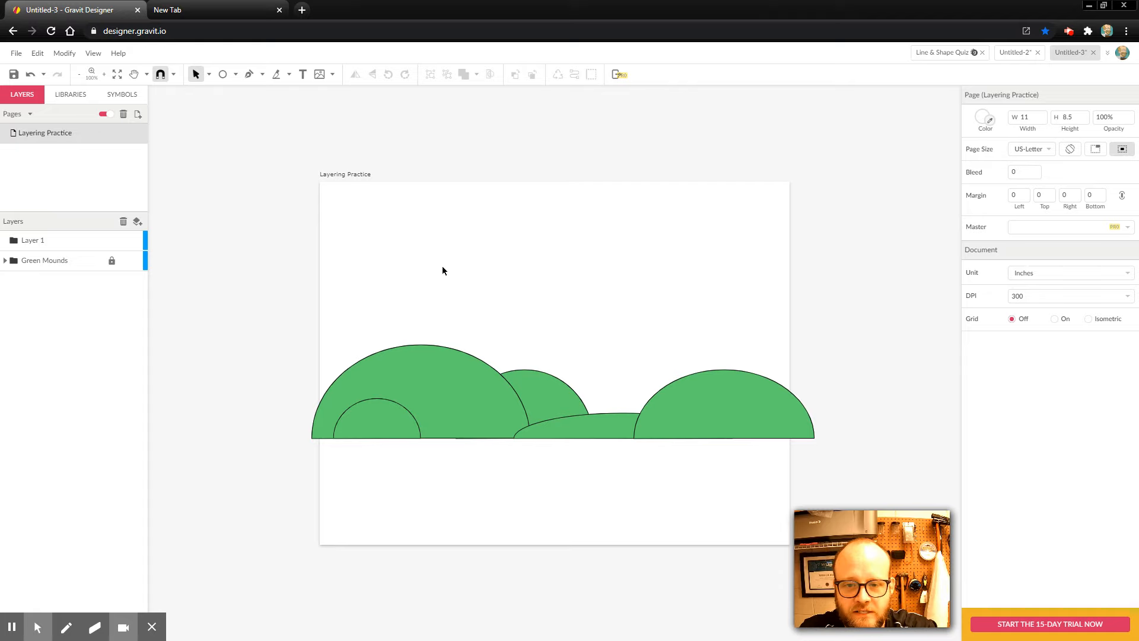
pyautogui.click(226, 75)
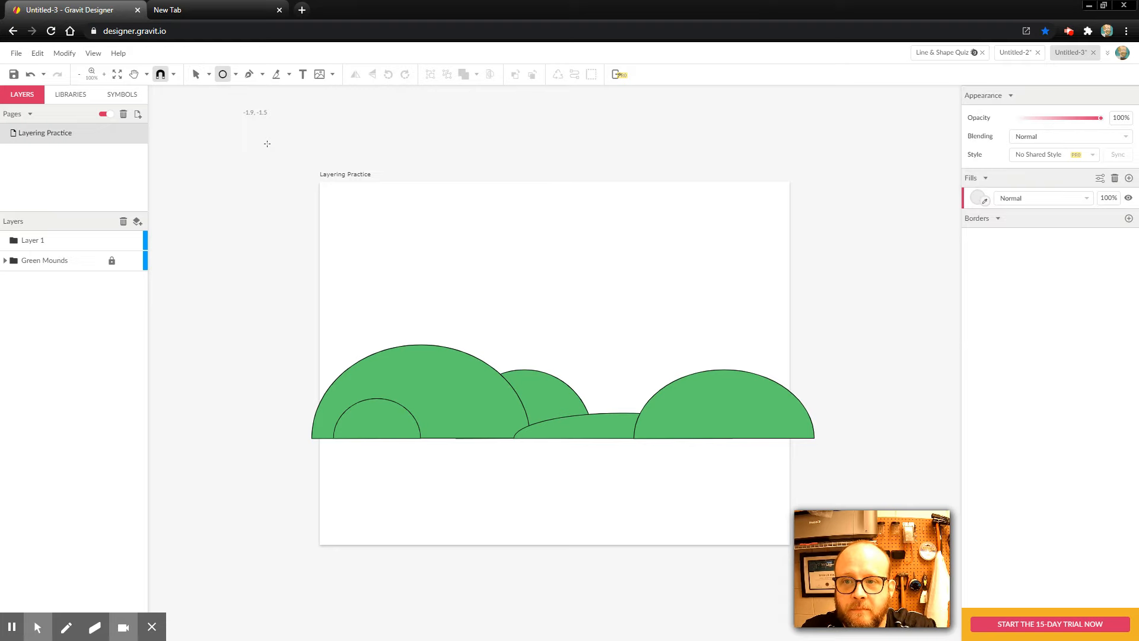
pyautogui.moveTo(536, 229); pyautogui.dragTo(615, 292)
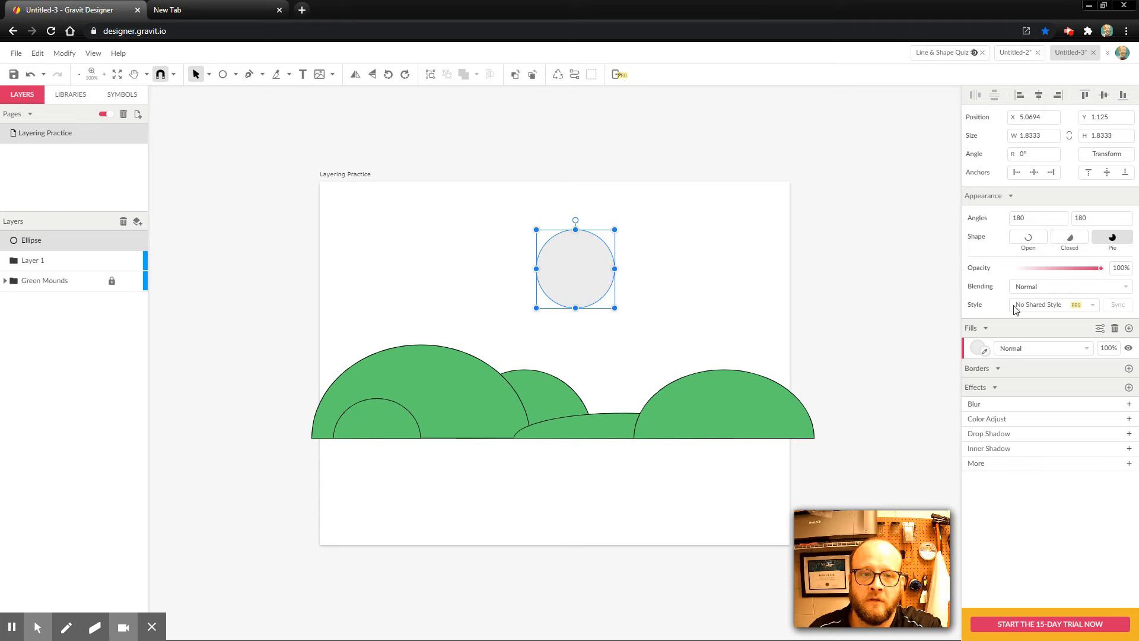
# Fill the circle with yellow #FFFF00 and move it down closer to the hills, to about X 5.69, Y 2.26 in
pyautogui.click(978, 349)
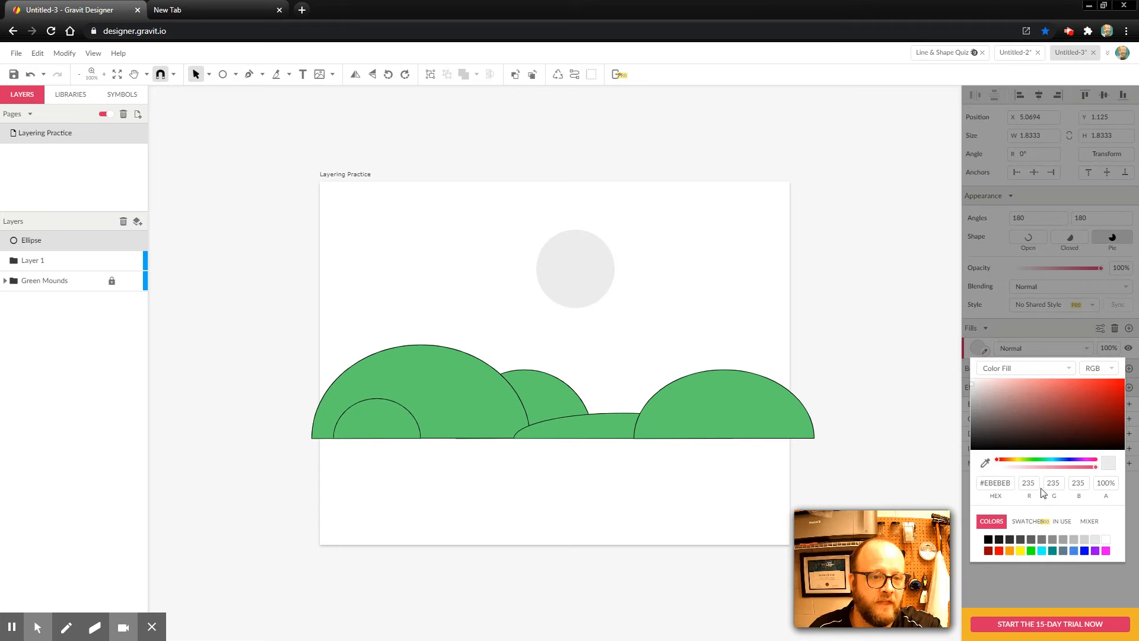
pyautogui.click(1020, 551)
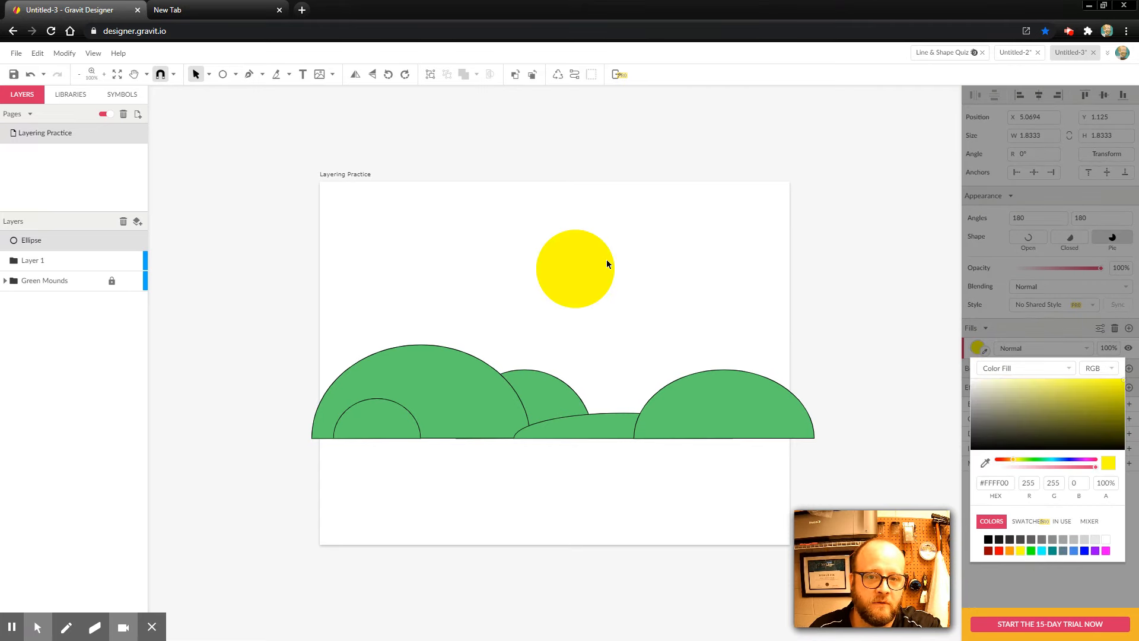
pyautogui.click(735, 287)
pyautogui.moveTo(573, 254); pyautogui.dragTo(601, 303)
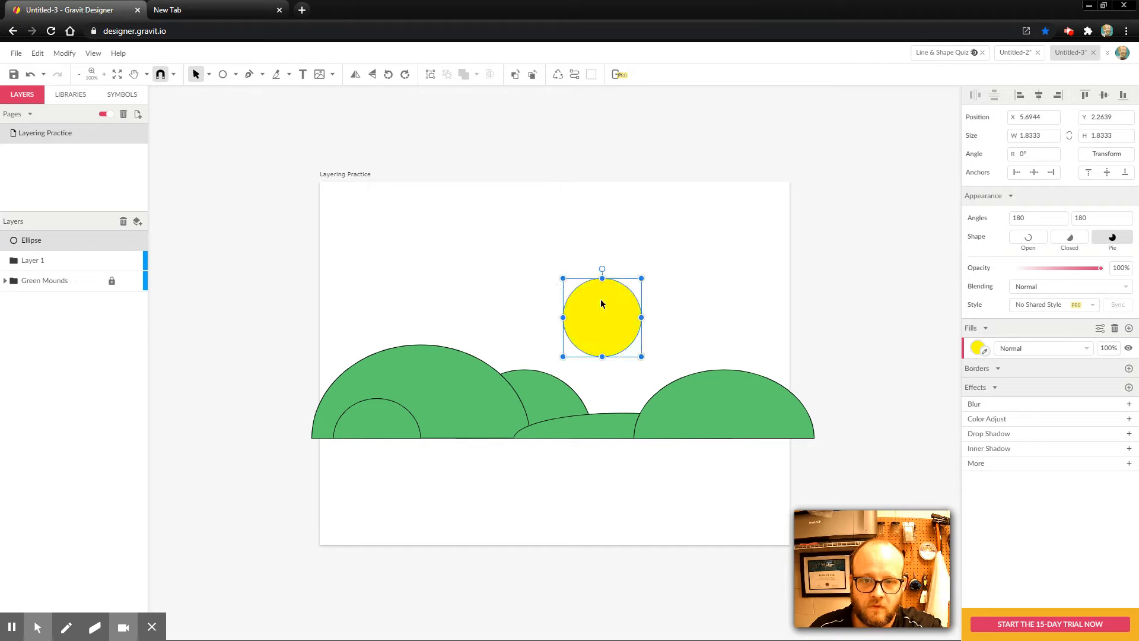
# Draw a triangle about 1.32 by 1.15 in directly above the yellow sun
pyautogui.click(236, 74)
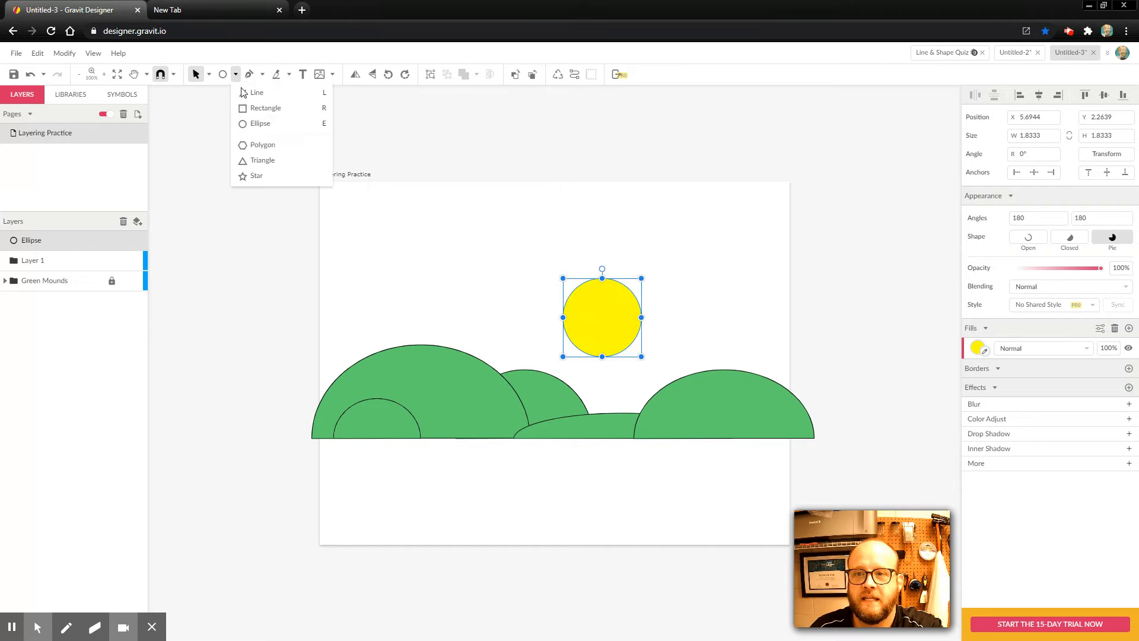
pyautogui.click(267, 161)
pyautogui.moveTo(601, 245); pyautogui.dragTo(603, 212)
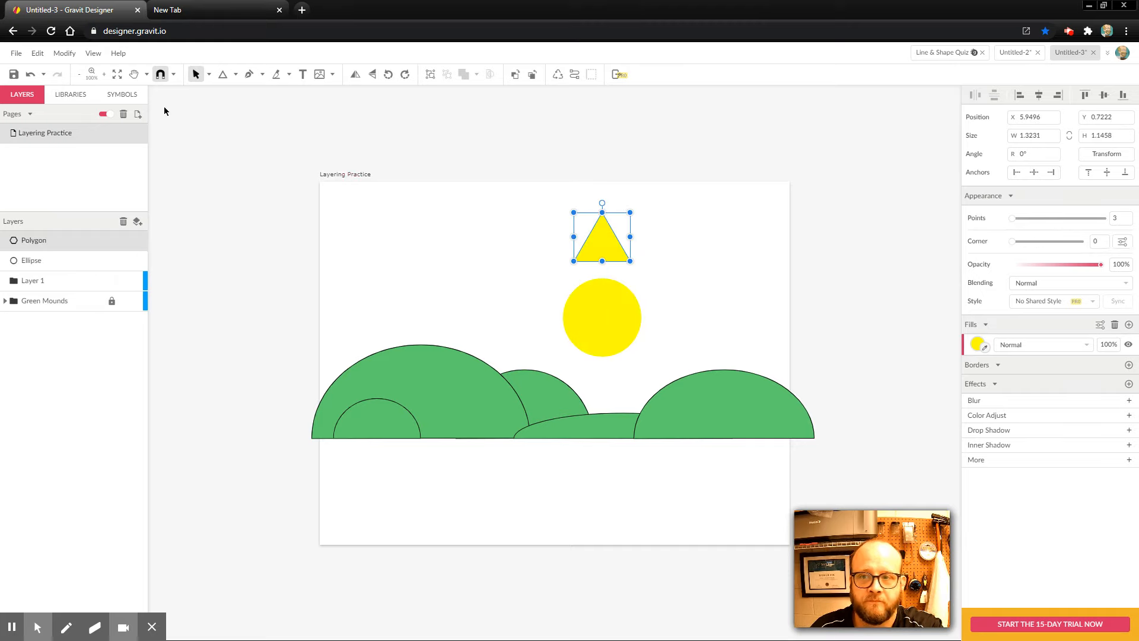
pyautogui.click(196, 75)
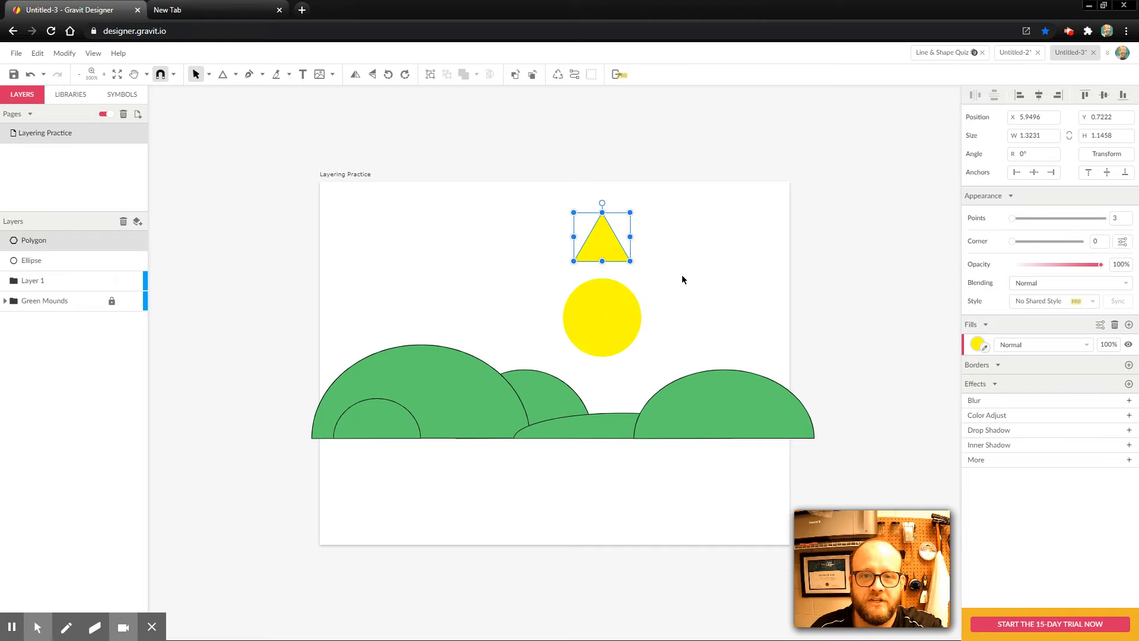
# Shrink the triangle to a narrow ray about 0.18 by 1.01 in and place it overlapping the sun's upper edge
pyautogui.moveTo(630, 260); pyautogui.dragTo(603, 280)
pyautogui.click(650, 249)
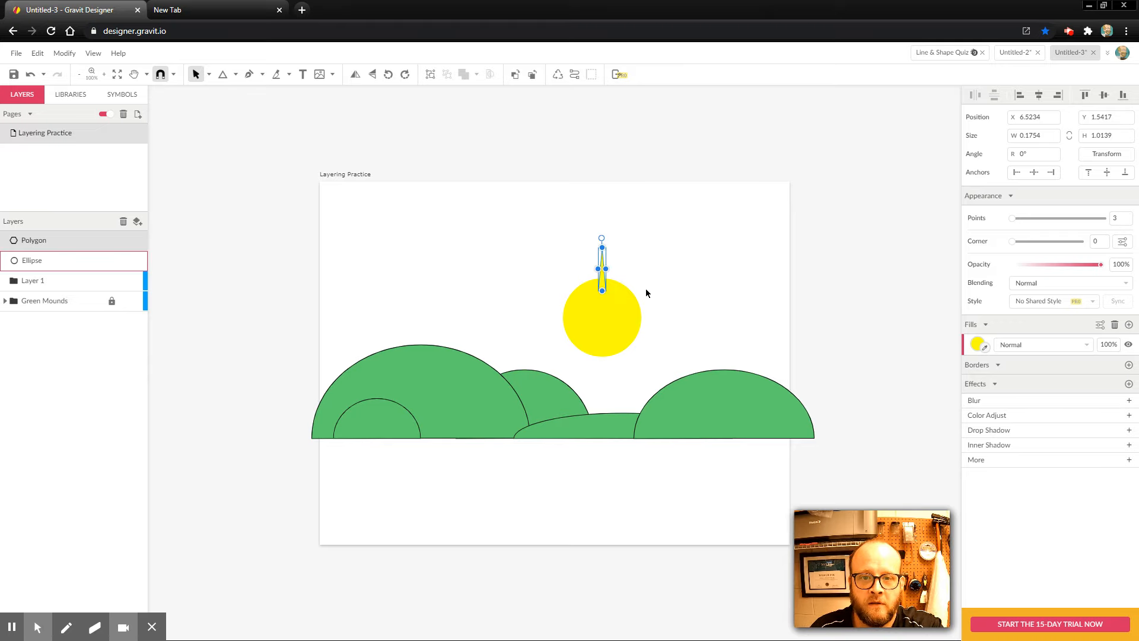
pyautogui.click(646, 288)
pyautogui.click(603, 261)
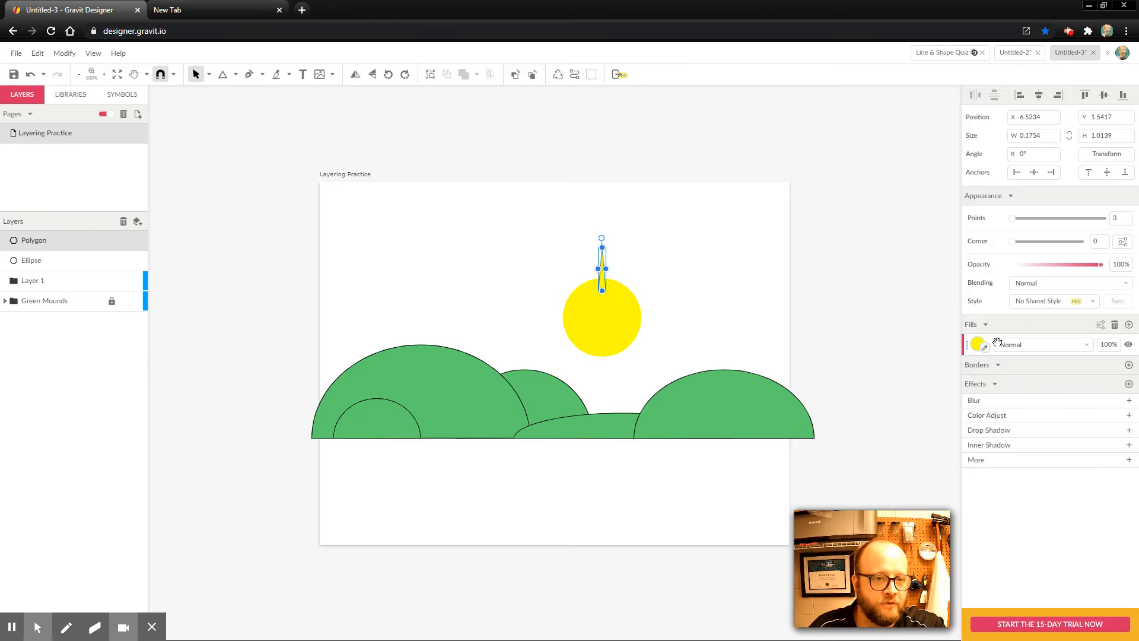
# Add a 1 pt orange border to the narrow ray triangle
pyautogui.click(1129, 365)
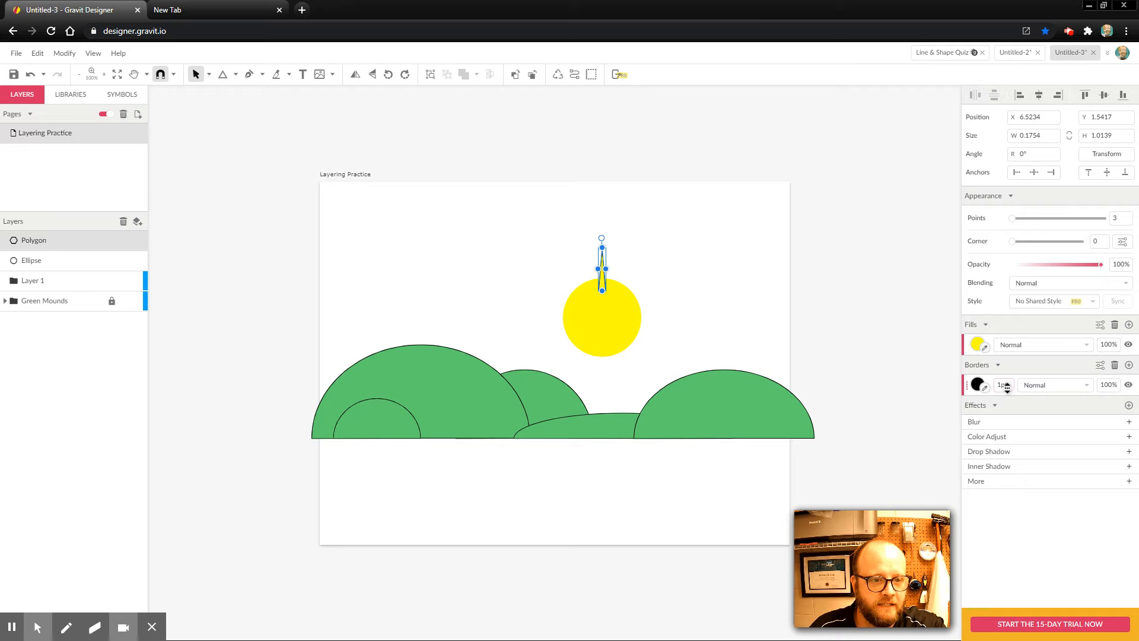
pyautogui.click(977, 385)
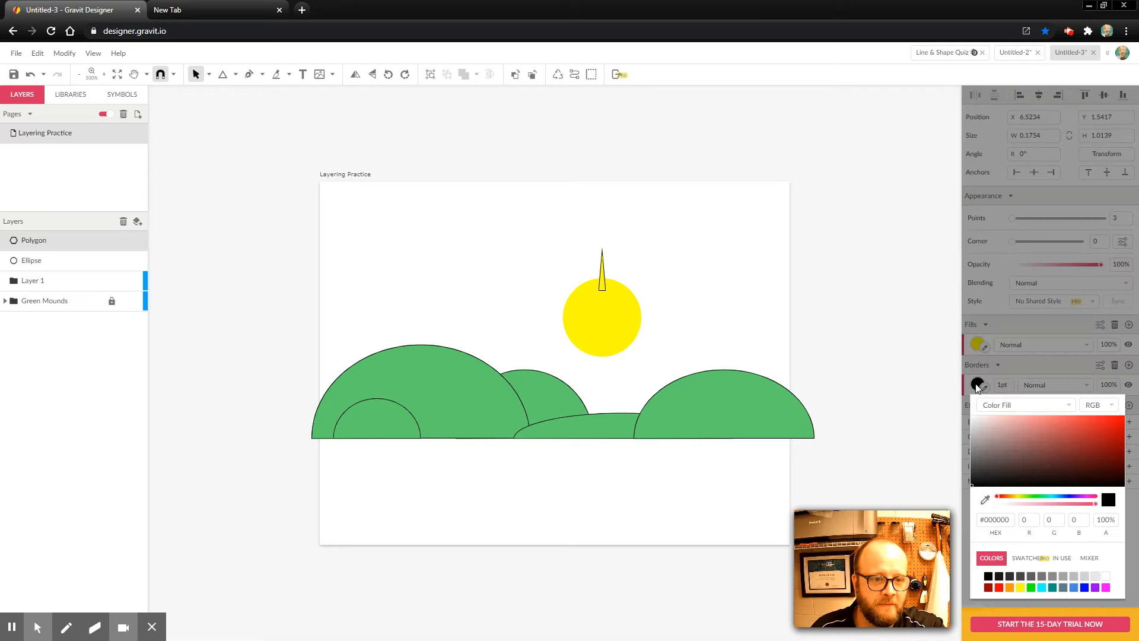
pyautogui.click(1010, 588)
pyautogui.click(857, 338)
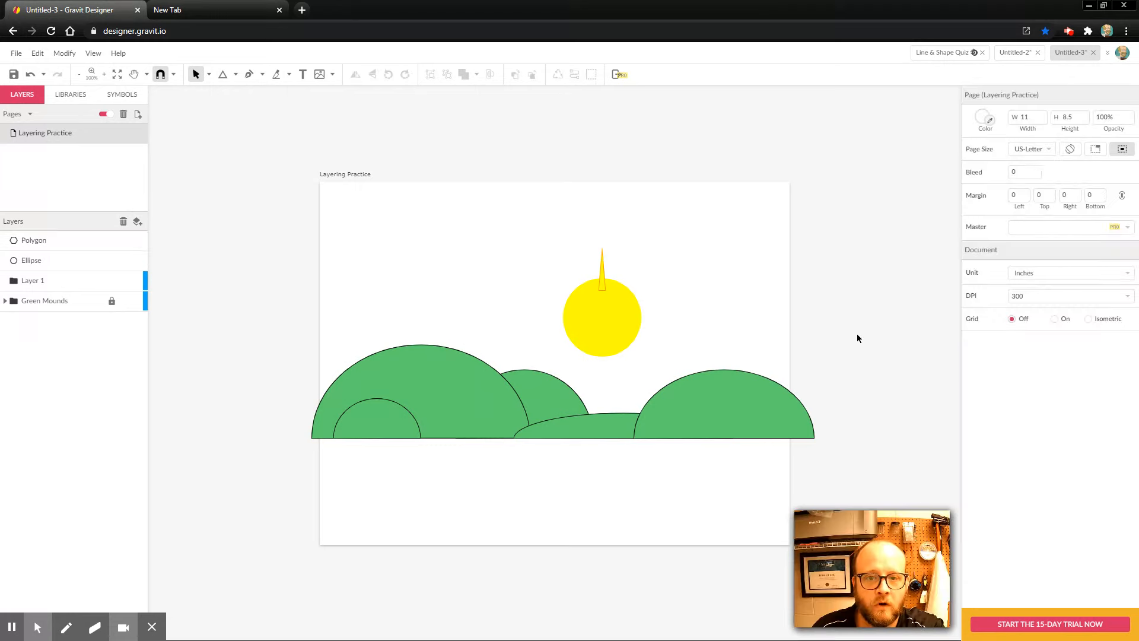
# Move the narrow orange-bordered ray up slightly on the sun's upper edge, to about Y 1.50 in
pyautogui.click(603, 269)
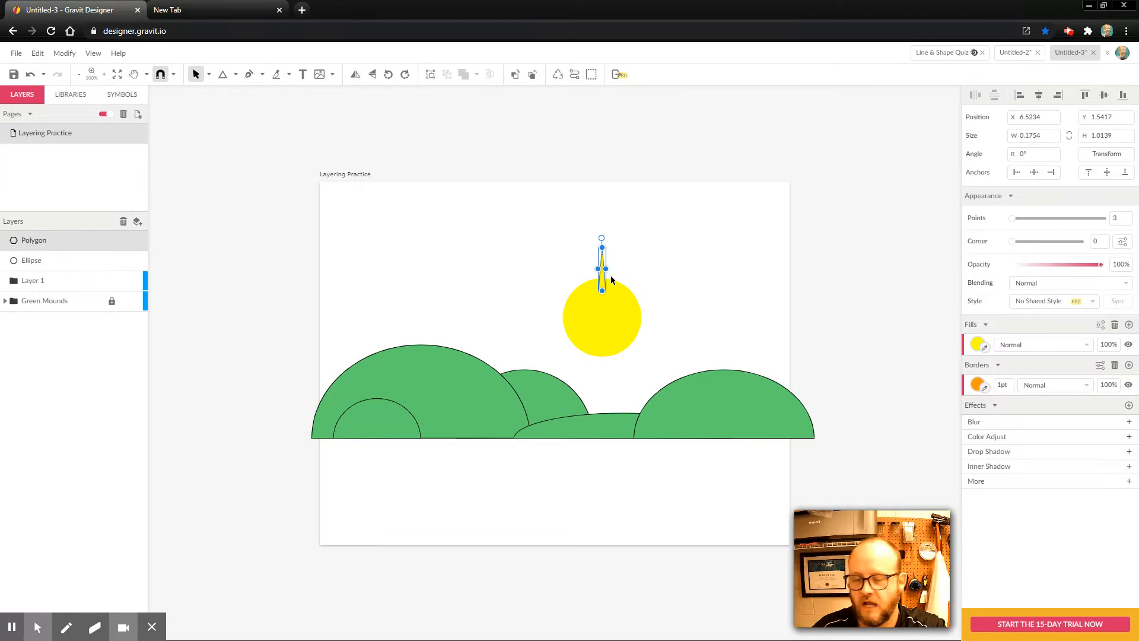
pyautogui.click(258, 435)
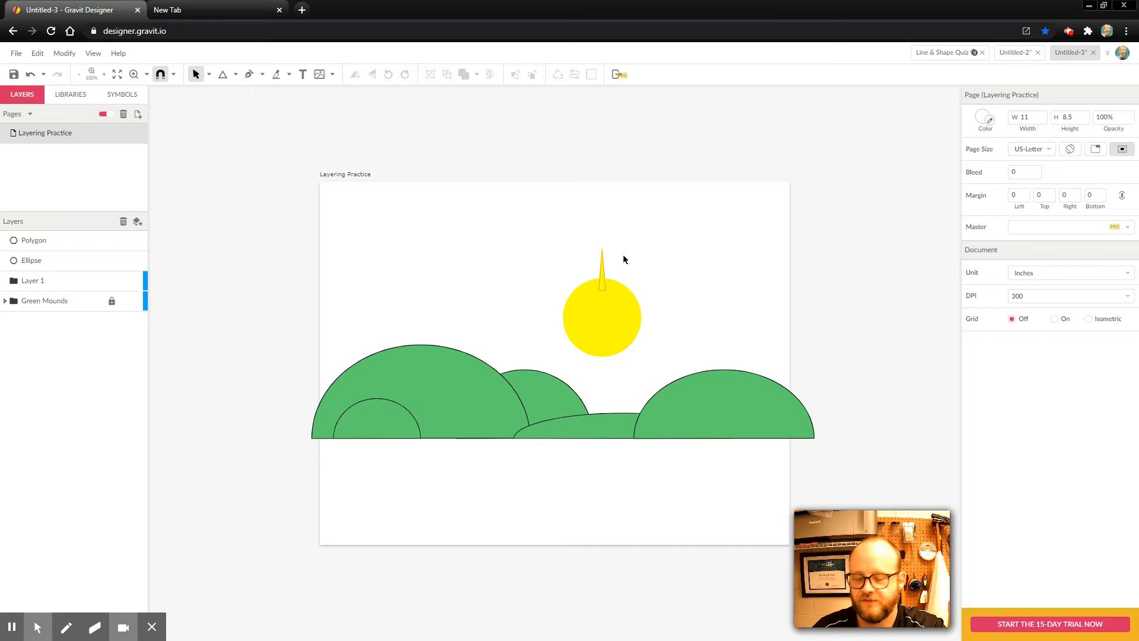
pyautogui.press('z')
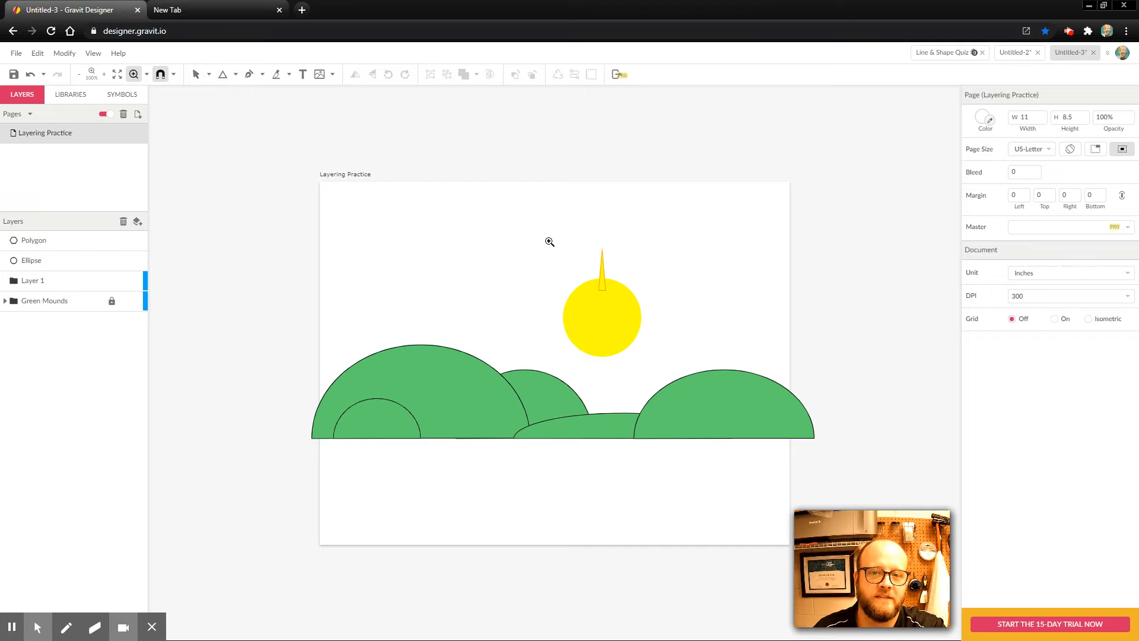
pyautogui.moveTo(539, 234); pyautogui.dragTo(671, 373)
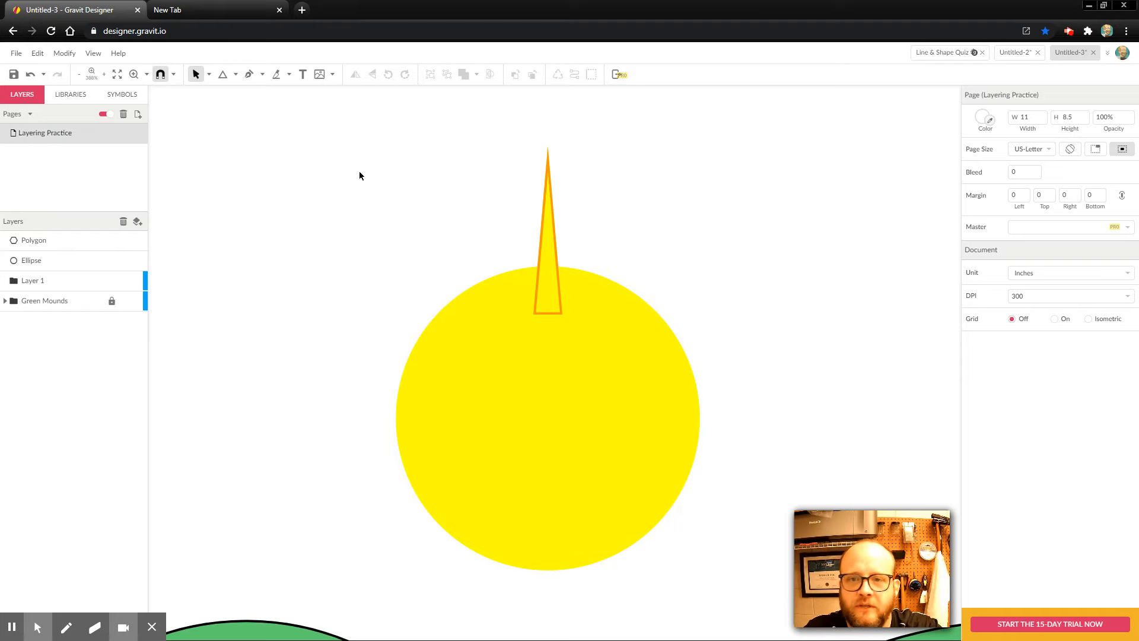
pyautogui.moveTo(548, 232); pyautogui.dragTo(550, 261)
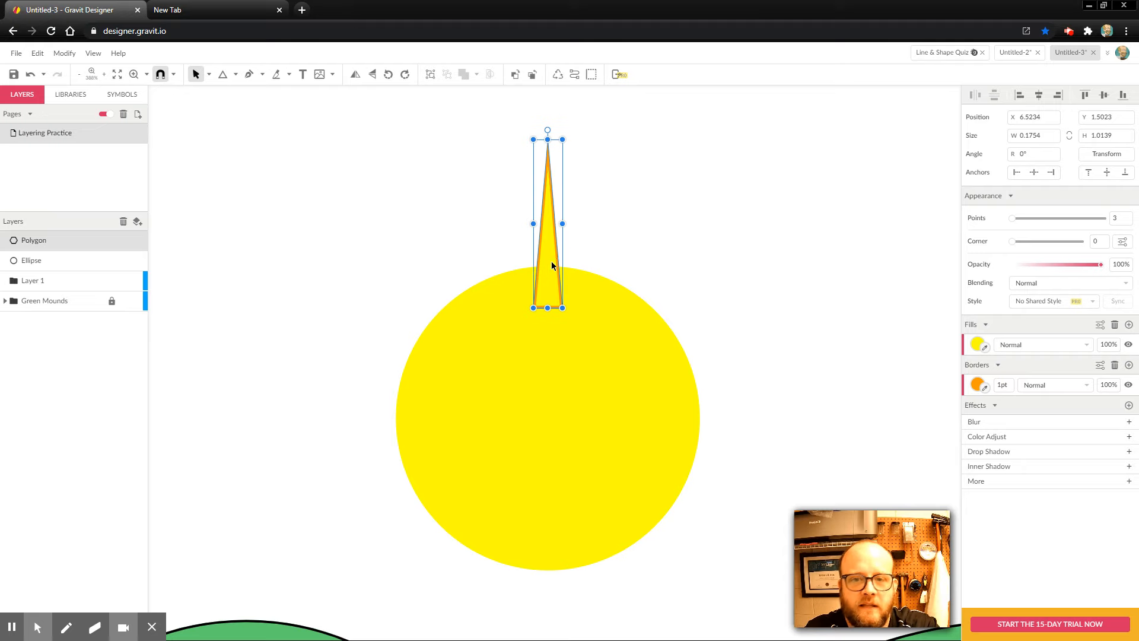
pyautogui.click(615, 231)
# Duplicate the ray in place and move the sun circle and both rays into Layer 1
pyautogui.click(548, 253)
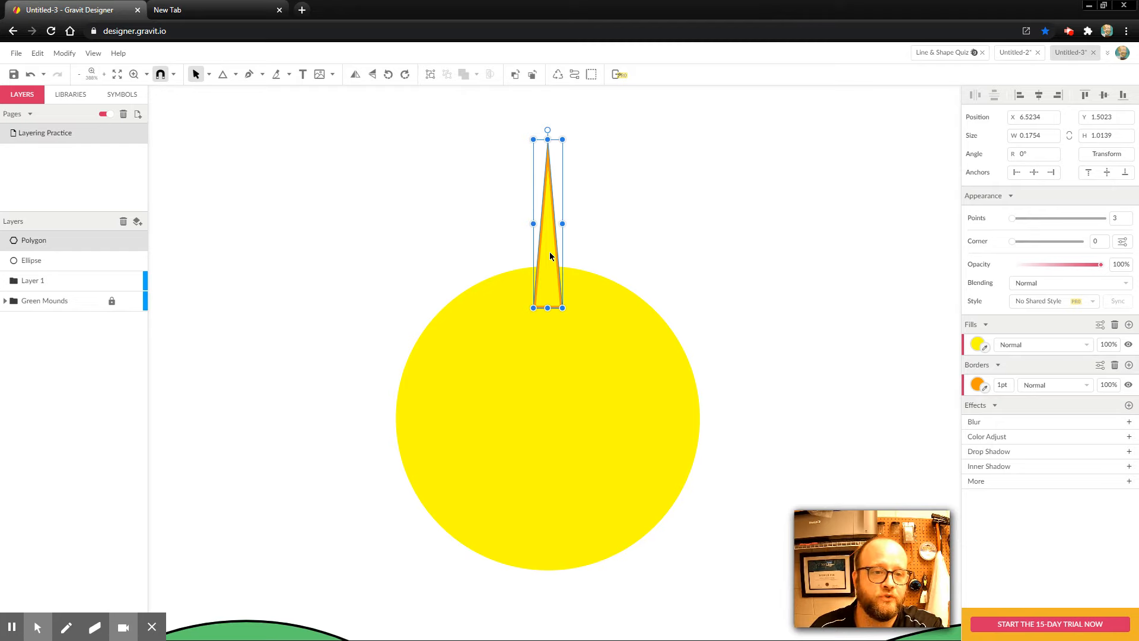
pyautogui.hotkey('ctrl', 'd')
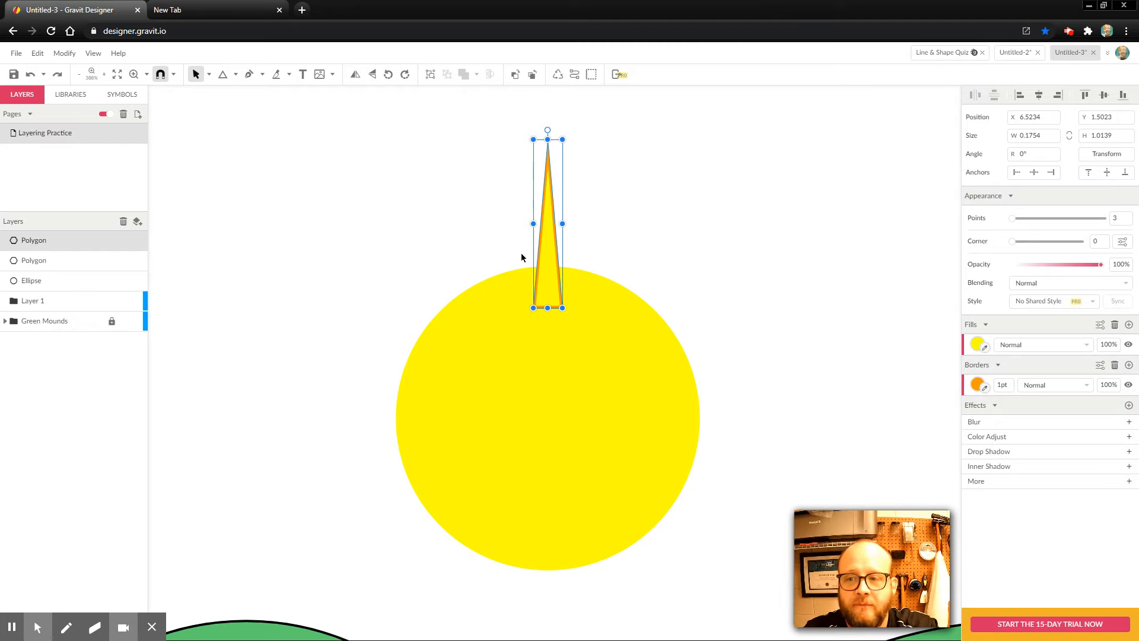
pyautogui.click(33, 301)
pyautogui.moveTo(39, 281); pyautogui.dragTo(29, 301)
pyautogui.moveTo(41, 261)
pyautogui.mouseDown()
pyautogui.moveTo(38, 283)
pyautogui.moveTo(38, 265)
pyautogui.mouseUp()
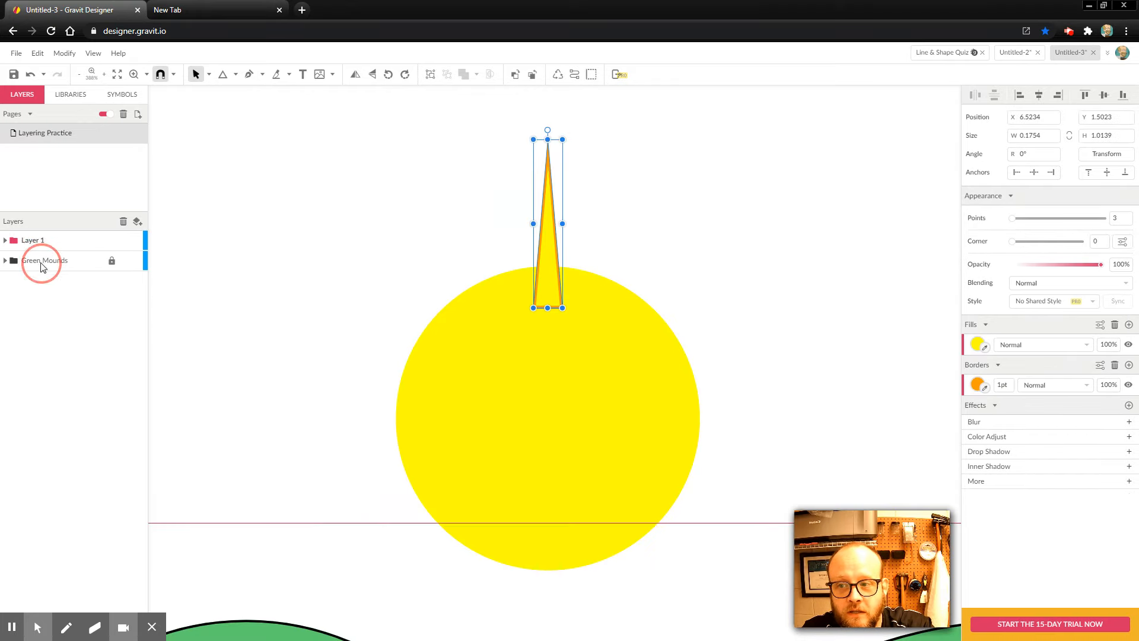
pyautogui.click(6, 240)
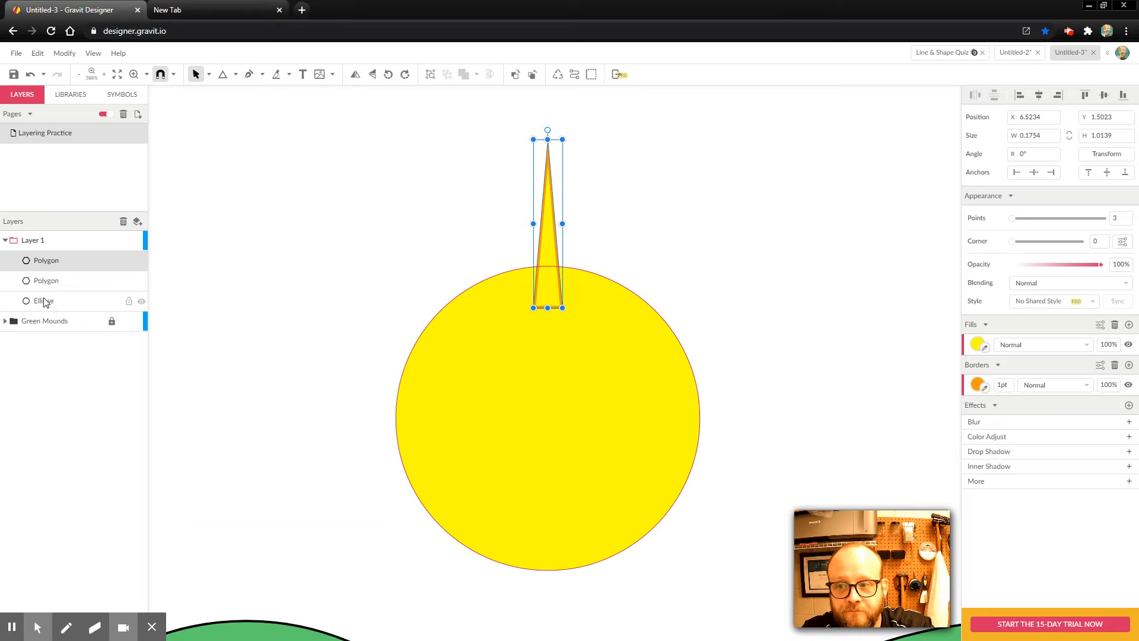
# Place the duplicate ray's pivot at the sun's centre and rotate the ray clockwise around it to about -15.2°
pyautogui.click(45, 300)
pyautogui.click(48, 278)
pyautogui.click(47, 261)
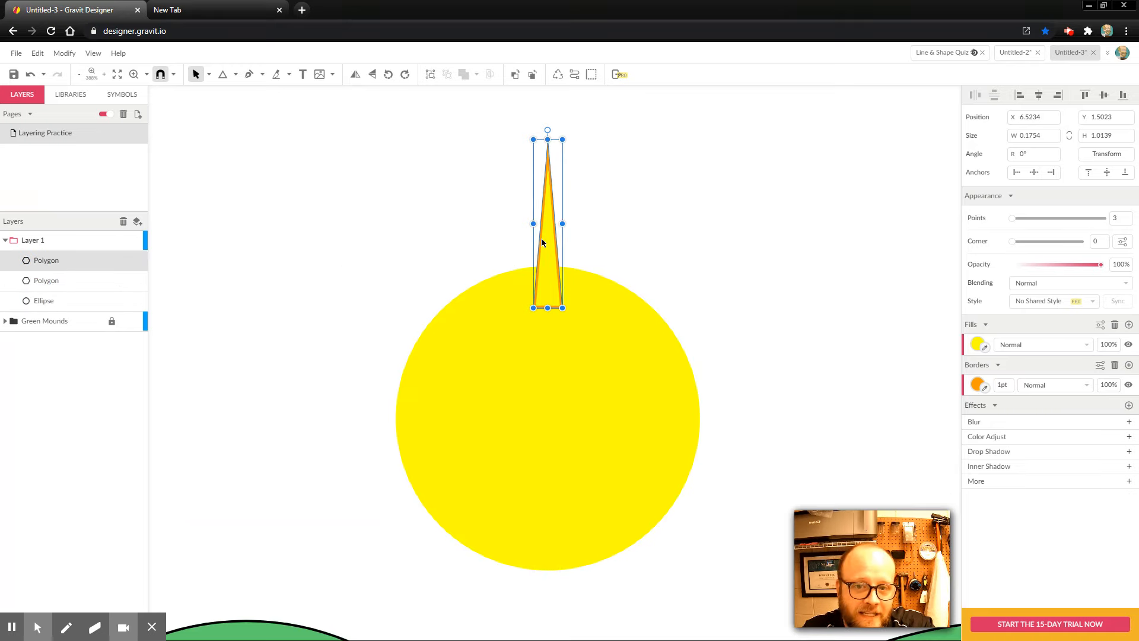
pyautogui.moveTo(46, 260); pyautogui.dragTo(48, 289)
pyautogui.click(47, 286)
pyautogui.click(56, 263)
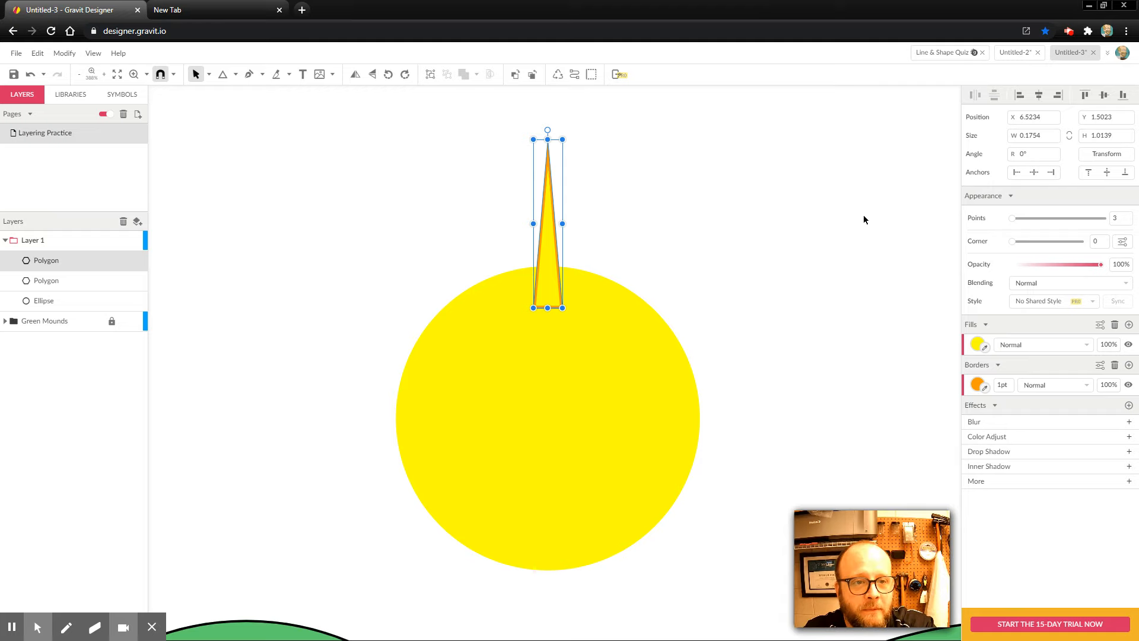
pyautogui.click(1100, 155)
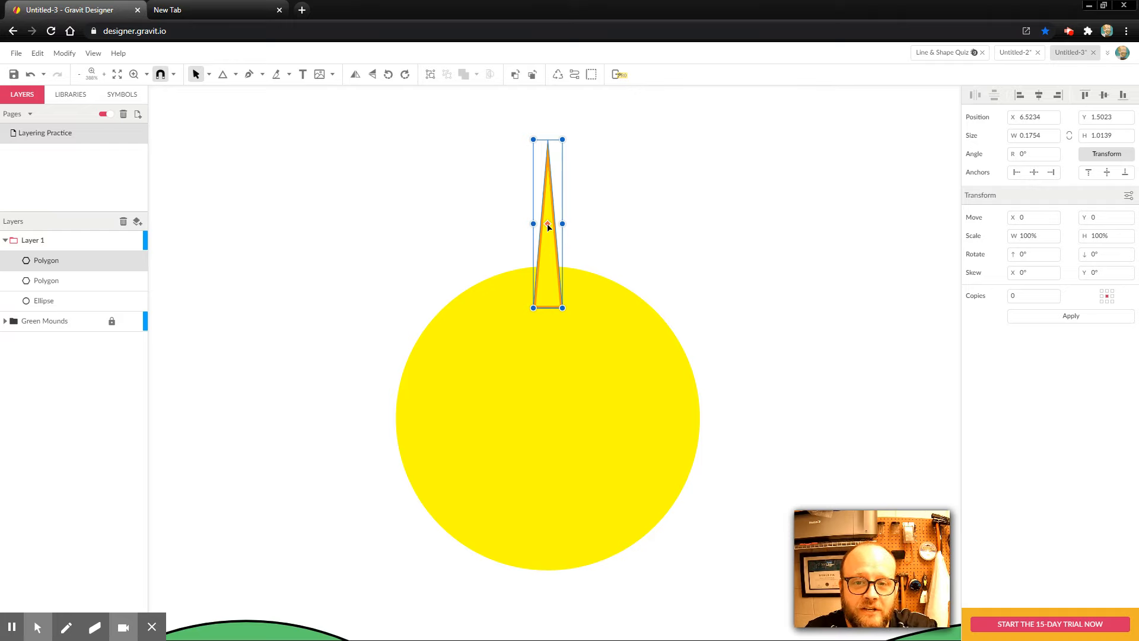
pyautogui.moveTo(548, 226); pyautogui.dragTo(550, 421)
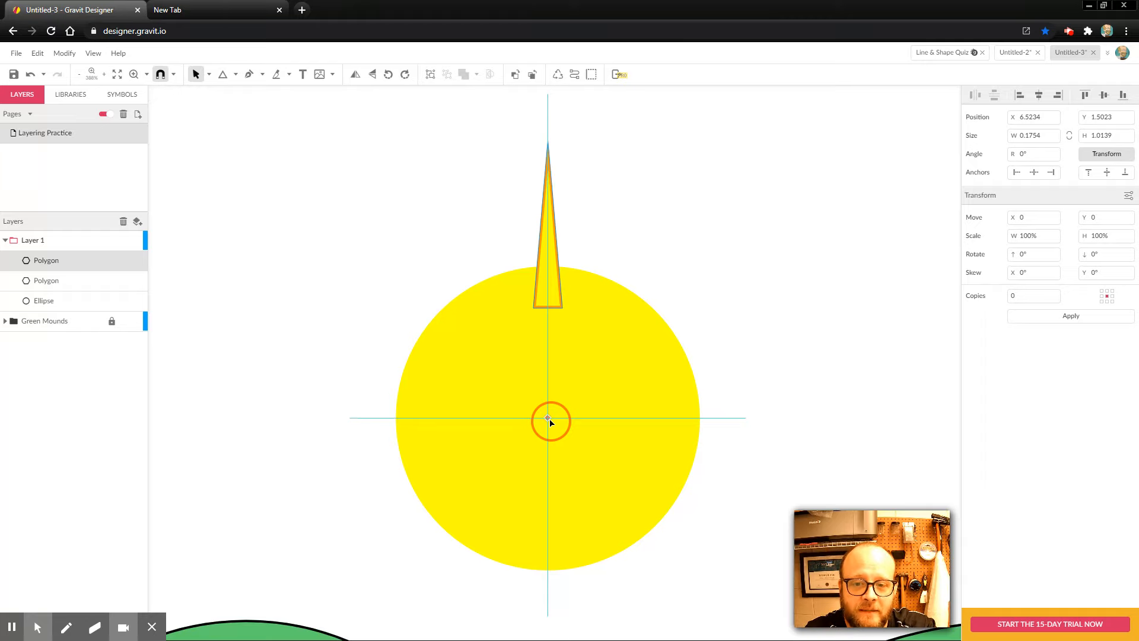
pyautogui.moveTo(550, 421); pyautogui.dragTo(550, 421)
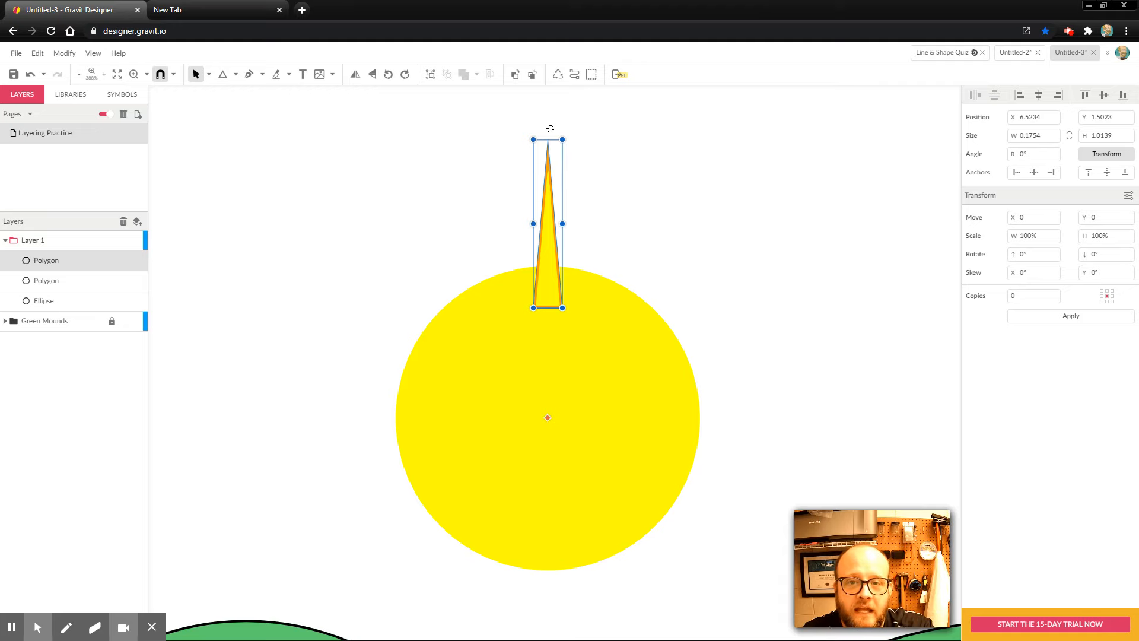
pyautogui.moveTo(551, 128); pyautogui.dragTo(625, 146)
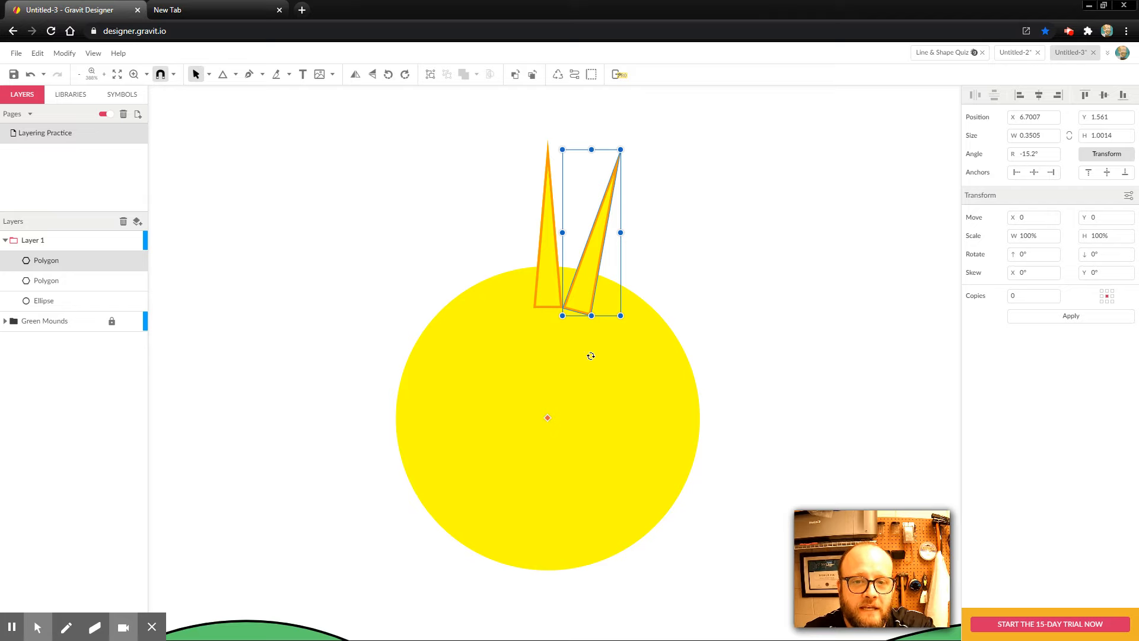
# Duplicate the upright ray and rotate the copy around the sun's centre to about -30.5°, beyond the second ray
pyautogui.hotkey('ctrl', 'd')
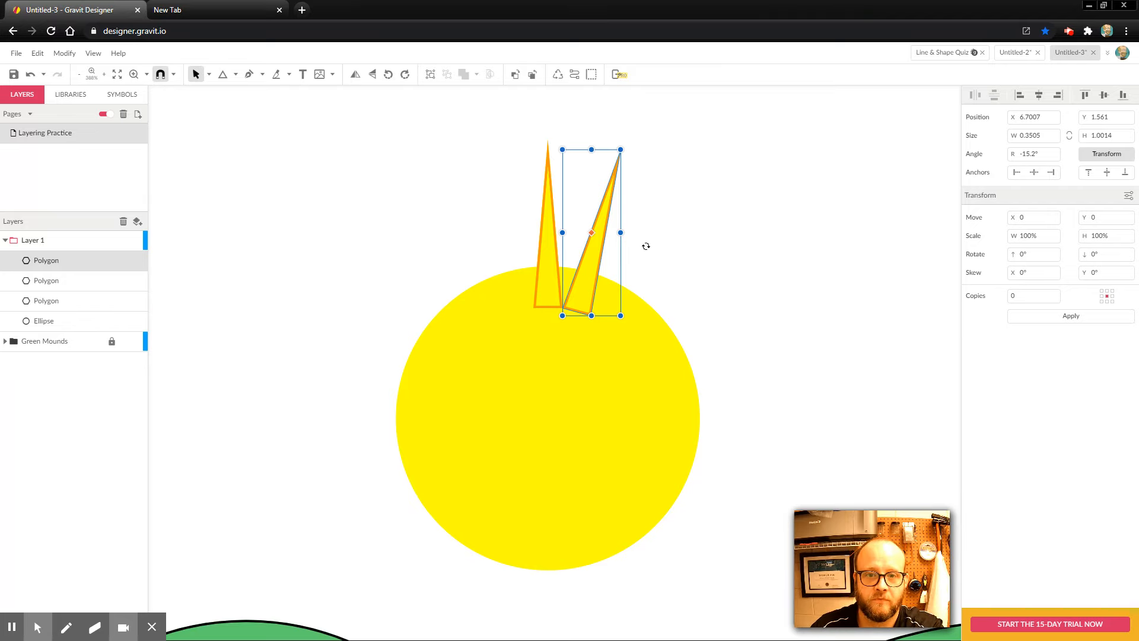
pyautogui.hotkey('ctrl', 'z')
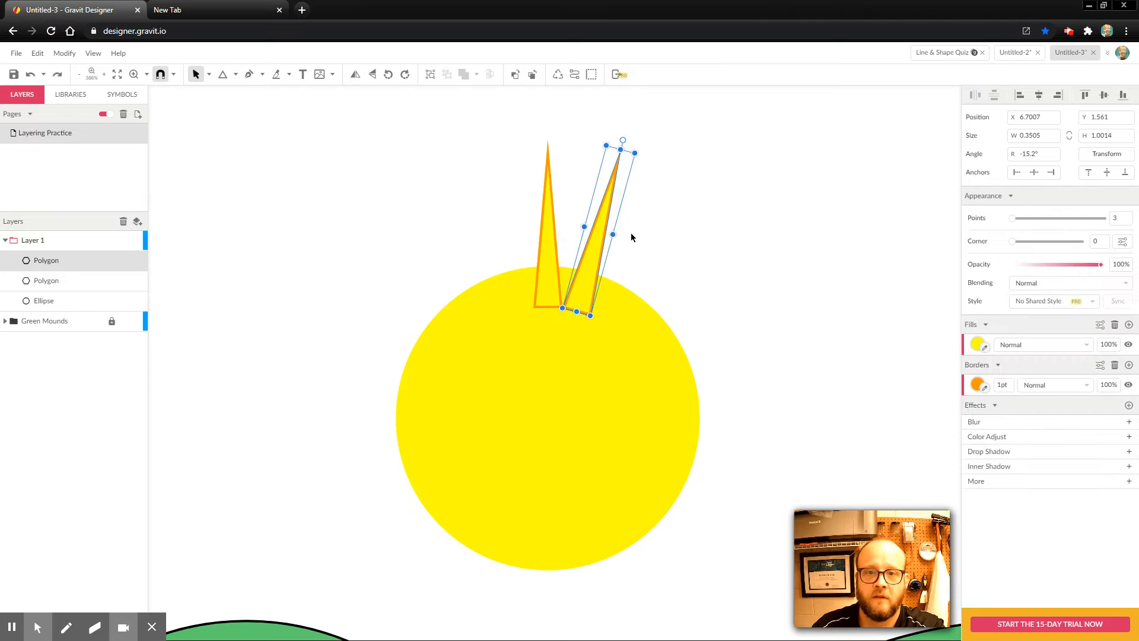
pyautogui.click(550, 250)
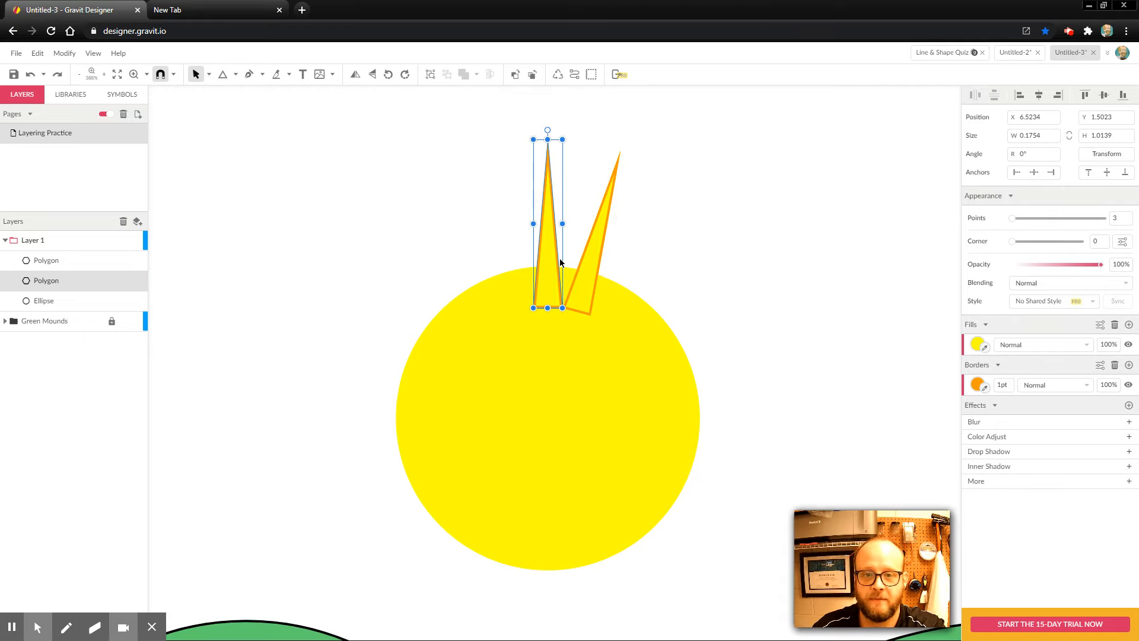
pyautogui.hotkey('ctrl', 'd')
pyautogui.click(1099, 155)
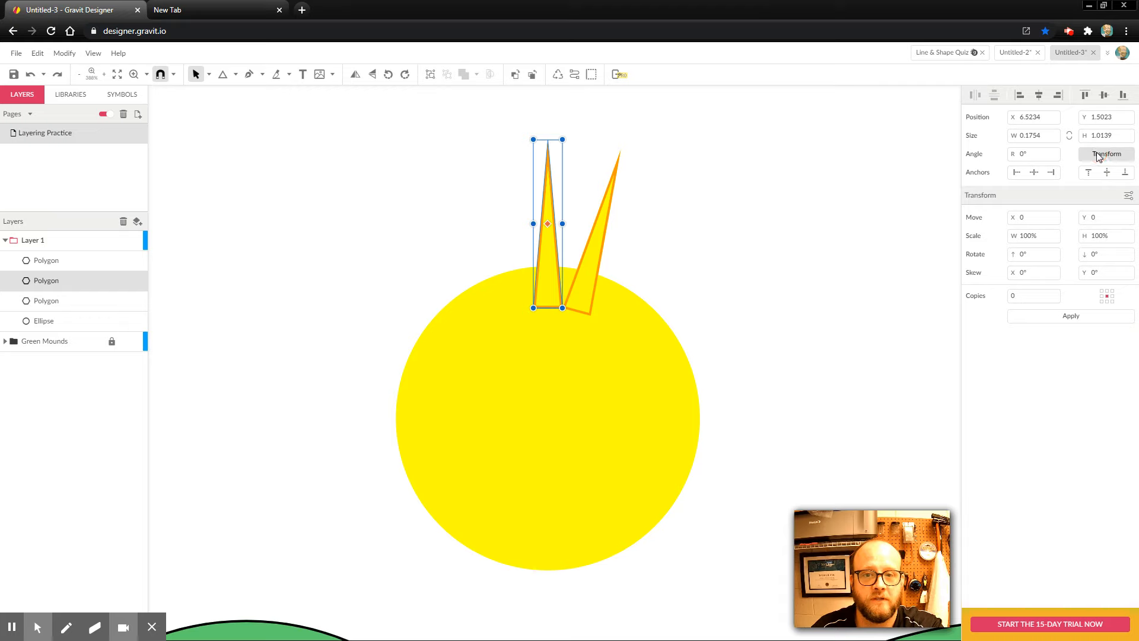
pyautogui.moveTo(548, 223); pyautogui.dragTo(555, 418)
pyautogui.moveTo(558, 130); pyautogui.dragTo(700, 173)
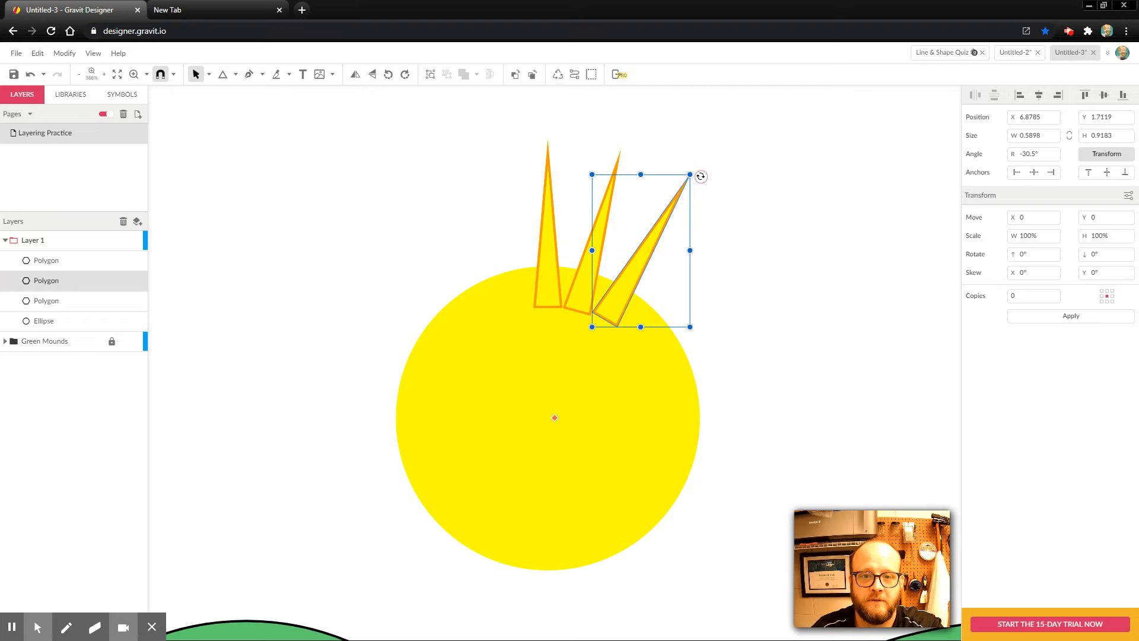
pyautogui.click(580, 333)
pyautogui.click(738, 329)
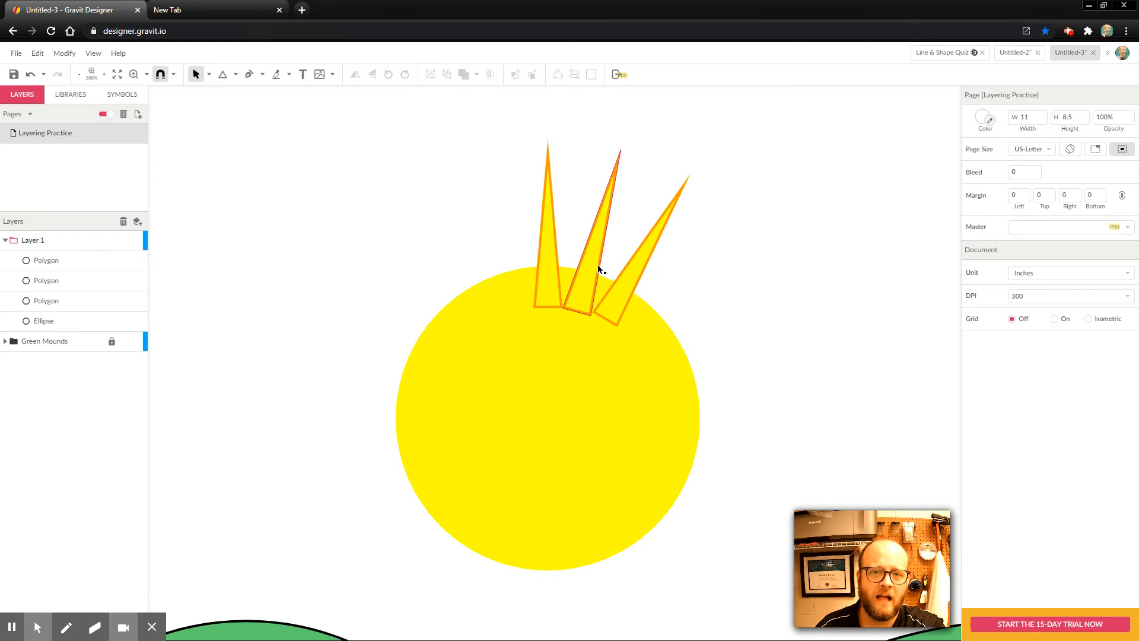
# Duplicate the outermost tilted ray and rotate the copy around the sun's centre to about -45.4° as the fourth ray
pyautogui.click(644, 274)
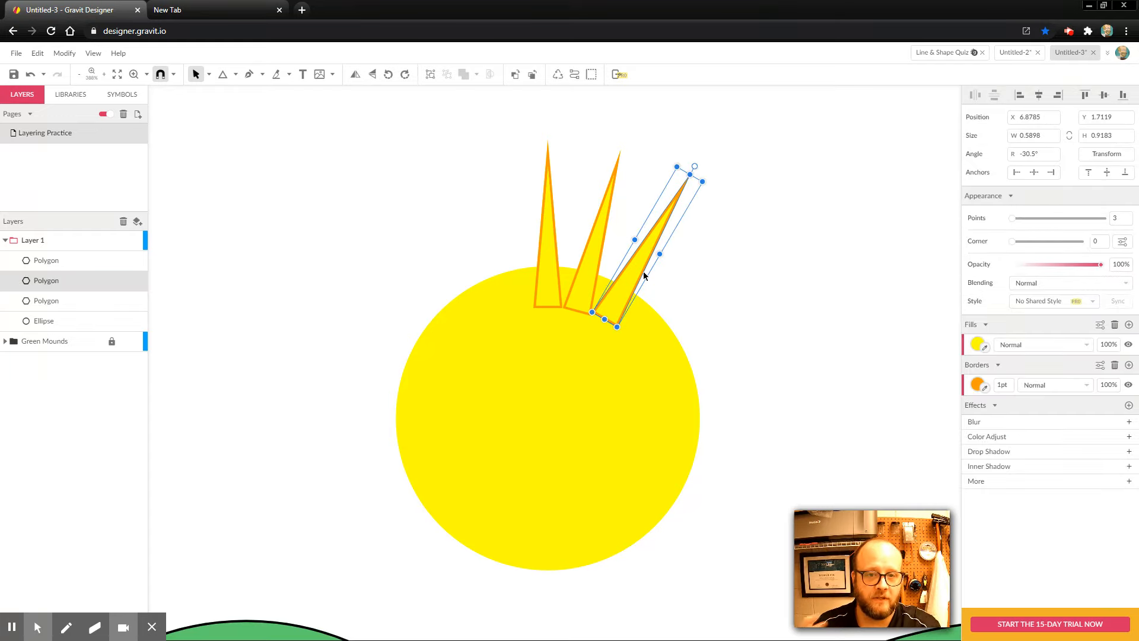
pyautogui.hotkey('ctrl', 'z')
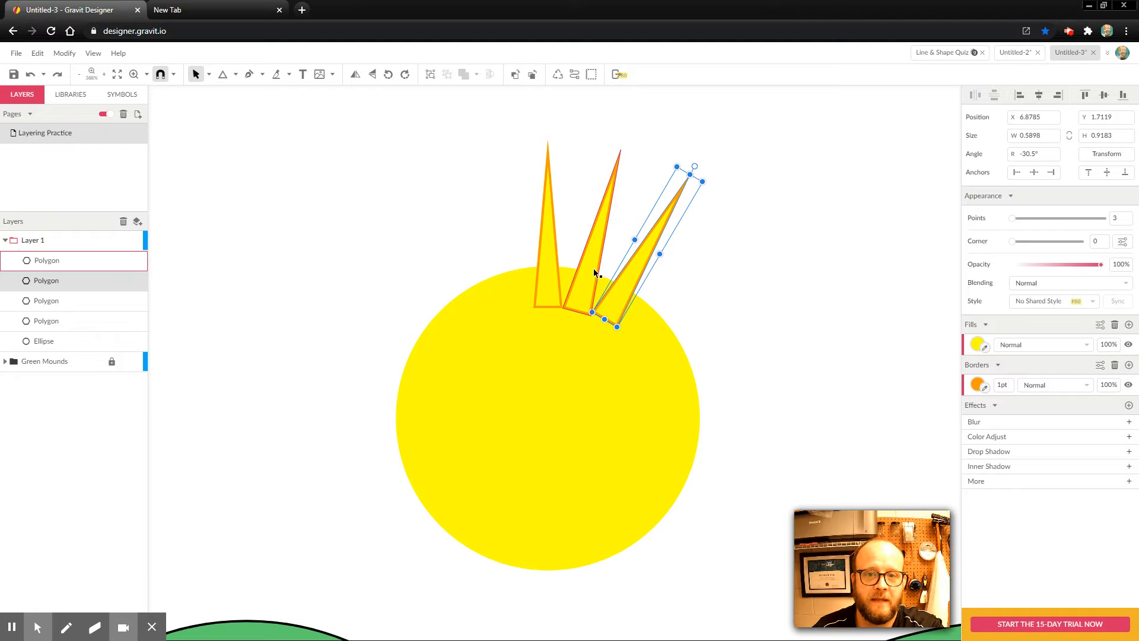
pyautogui.click(1119, 157)
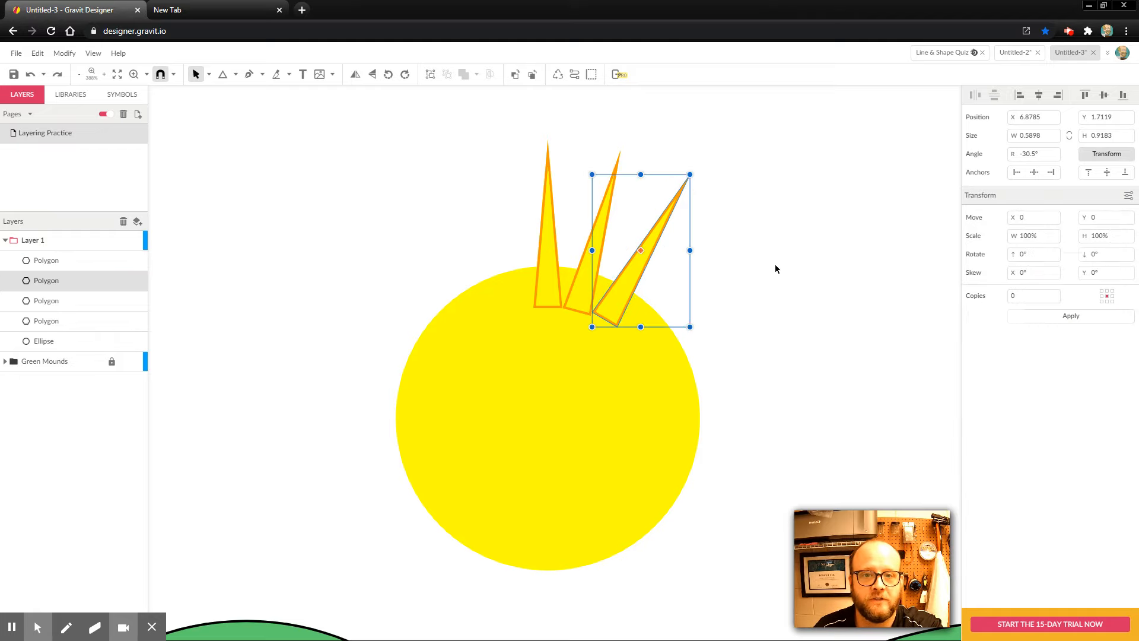
pyautogui.moveTo(646, 254); pyautogui.dragTo(548, 418)
pyautogui.moveTo(700, 170); pyautogui.dragTo(750, 223)
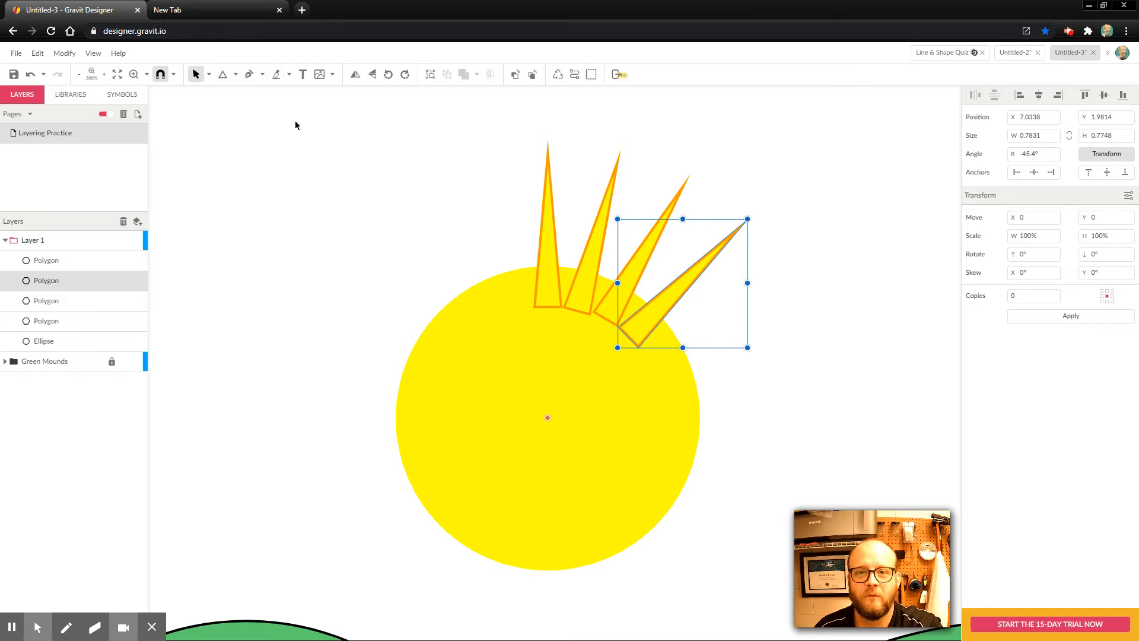
pyautogui.click(527, 125)
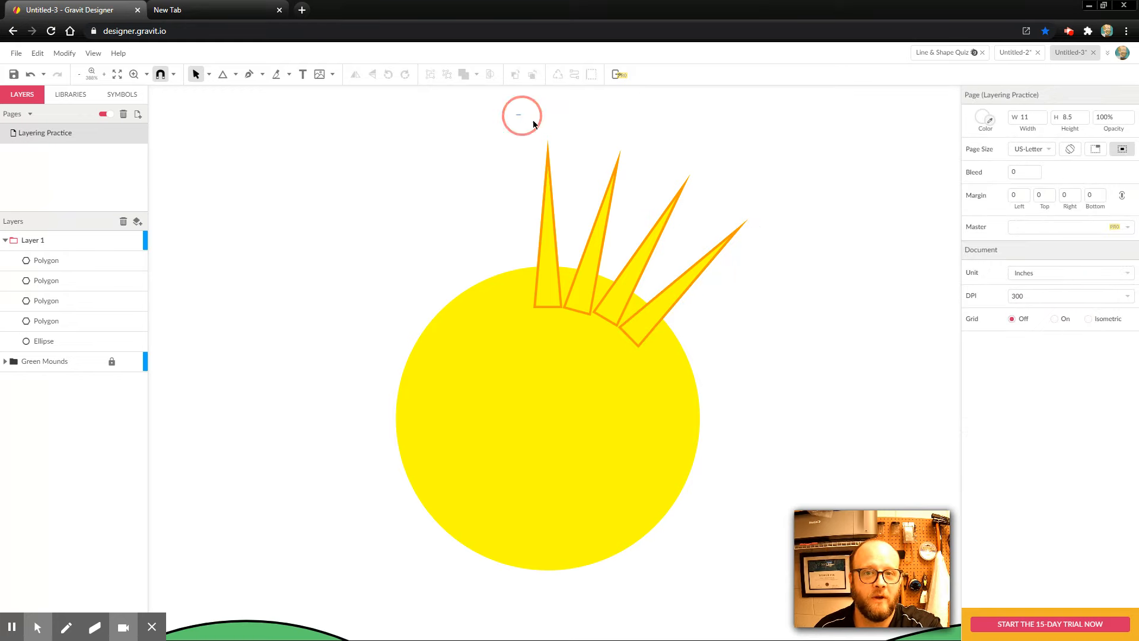
# Duplicate all four rays together and rotate the copies around the sun's centre to continue the fan down its right side
pyautogui.moveTo(533, 125); pyautogui.dragTo(793, 254)
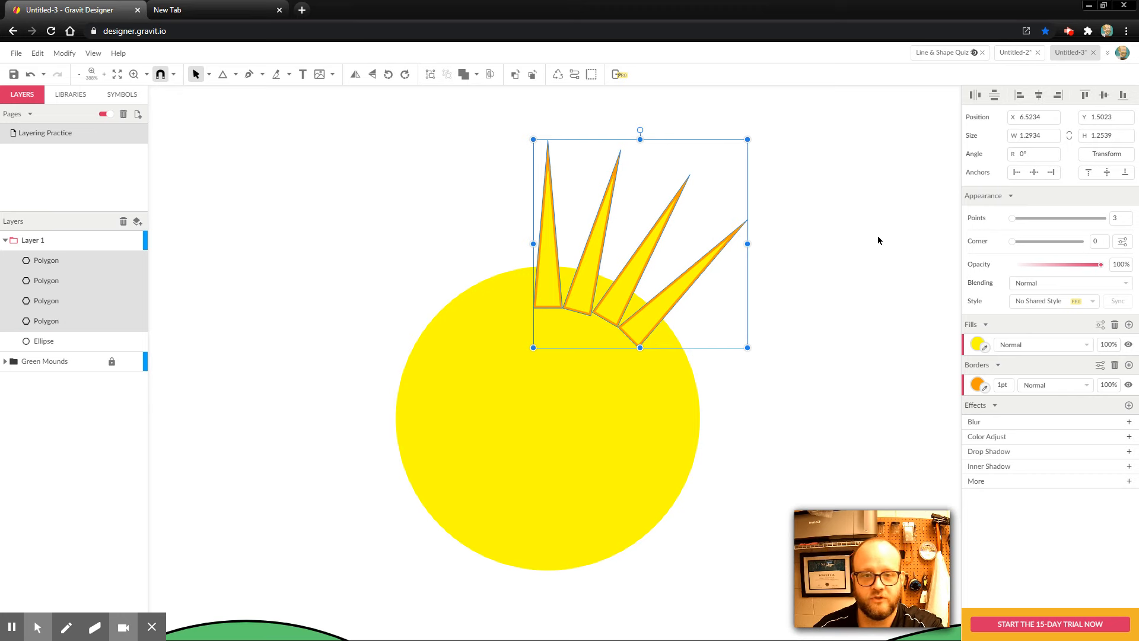
pyautogui.hotkey('ctrl', 'd')
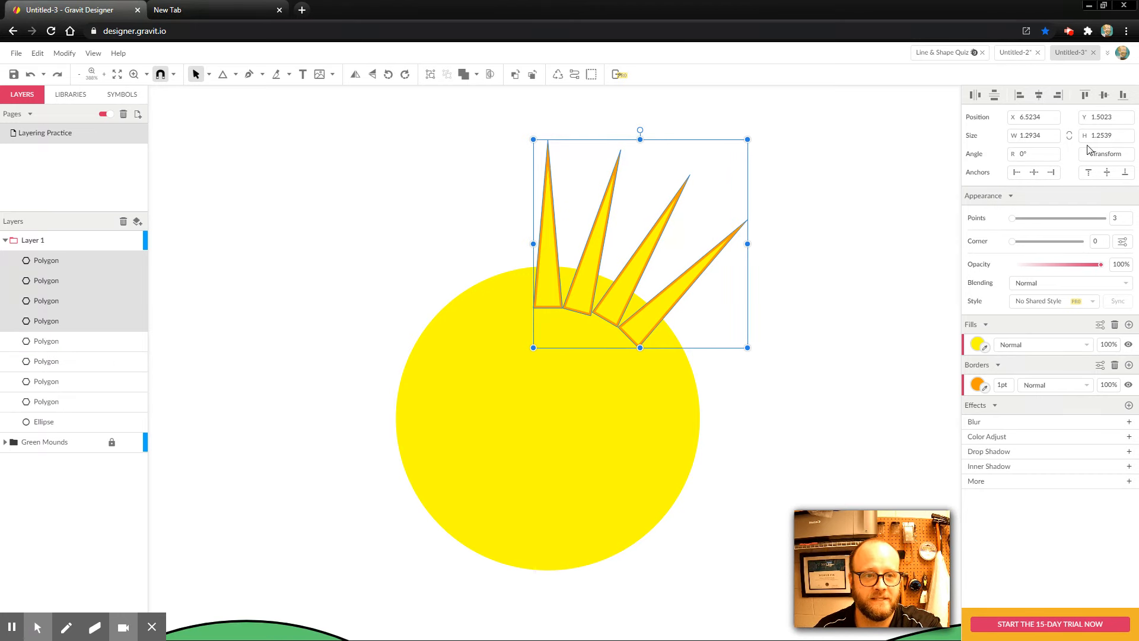
pyautogui.click(1107, 158)
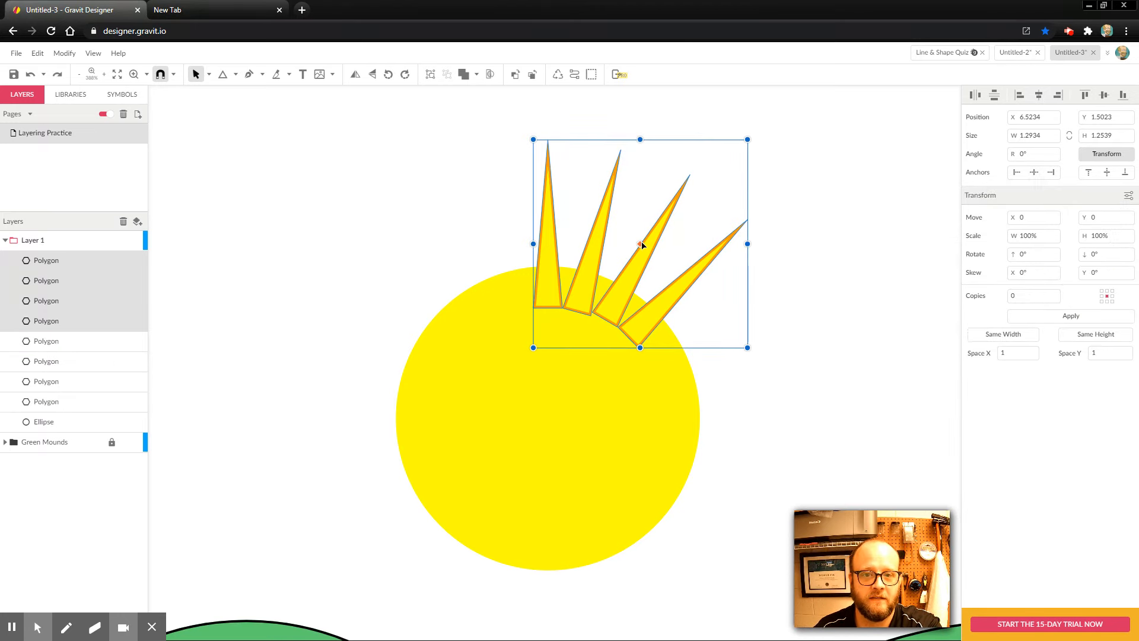
pyautogui.click(599, 367)
pyautogui.moveTo(595, 376); pyautogui.dragTo(550, 418)
pyautogui.moveTo(752, 127); pyautogui.dragTo(953, 449)
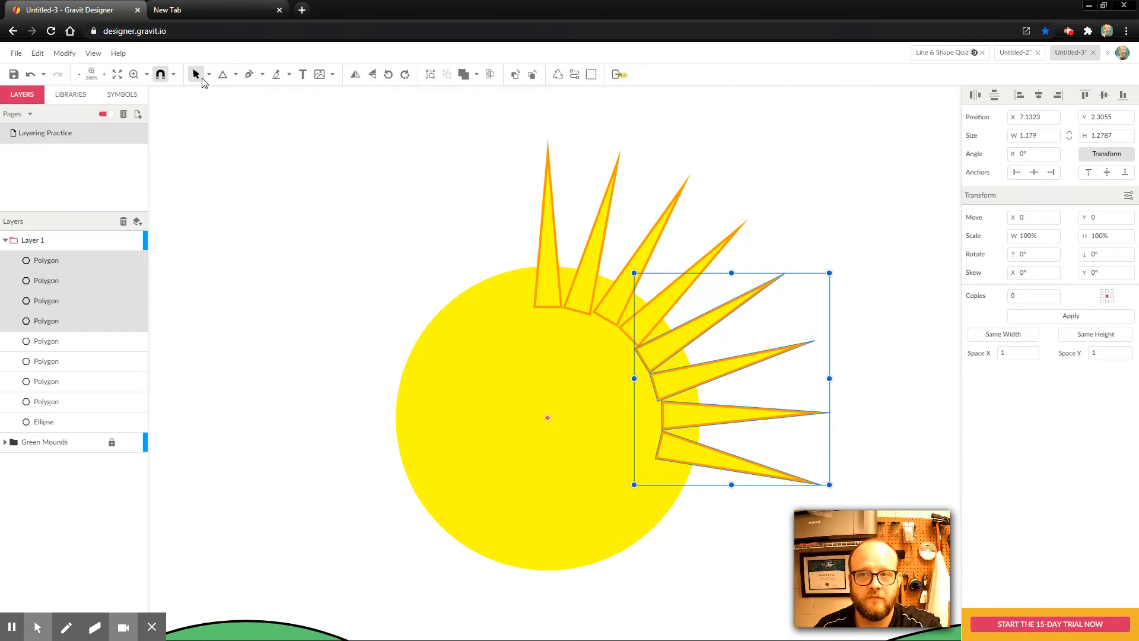
pyautogui.click(201, 77)
pyautogui.click(842, 192)
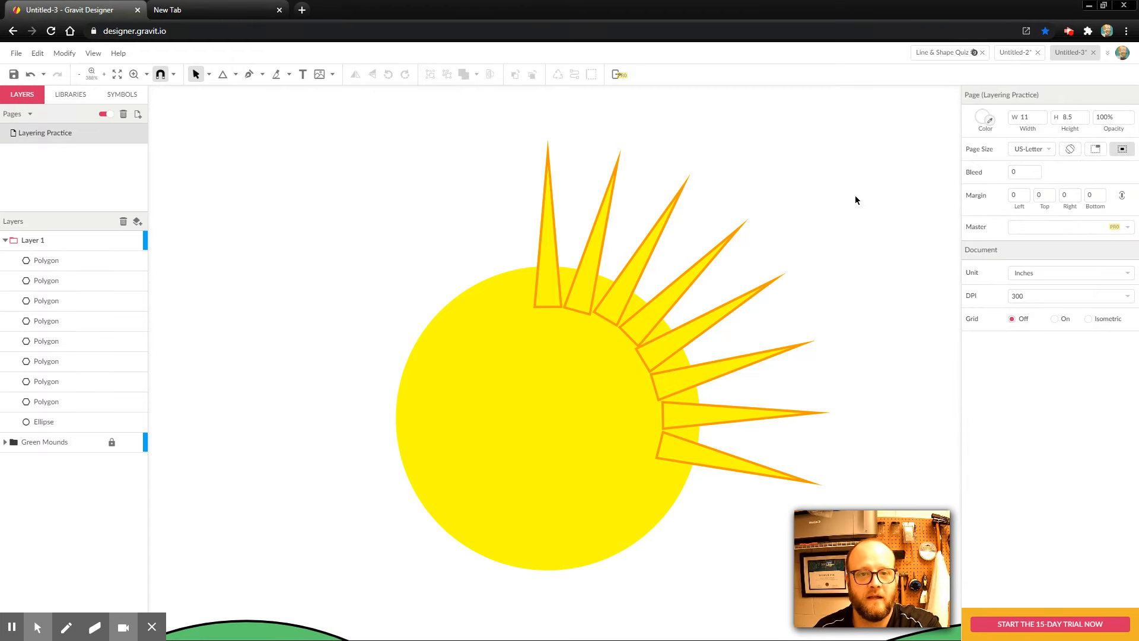
# Duplicate all eight rays and rotate the copies counterclockwise around the sun's centre to fan along its left side
pyautogui.moveTo(487, 121); pyautogui.dragTo(755, 490)
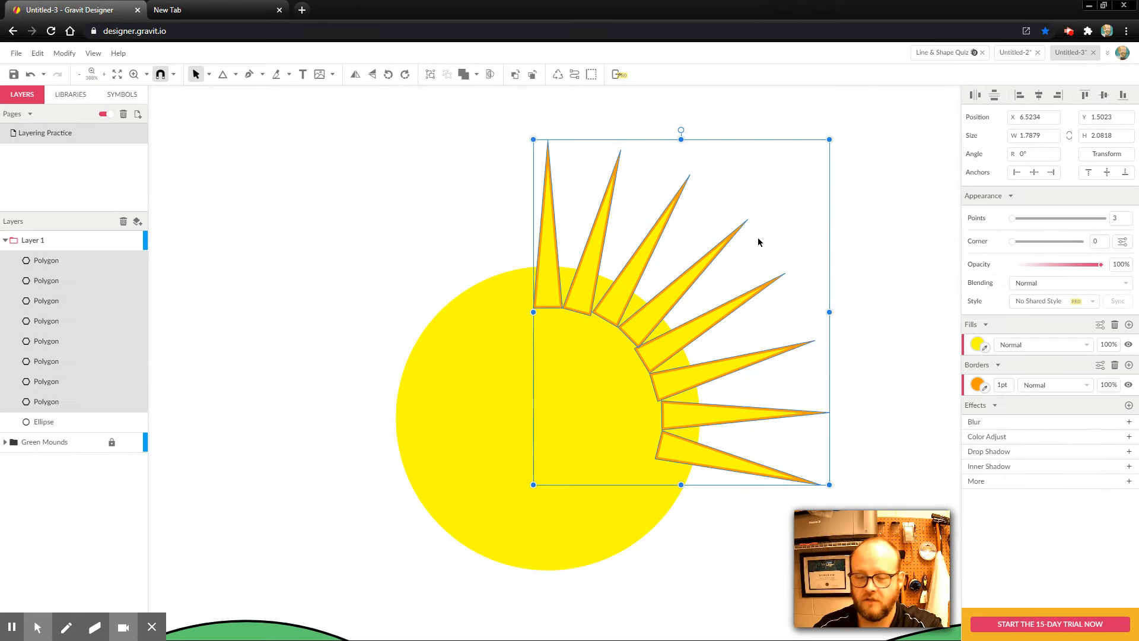
pyautogui.hotkey('ctrl', 'd')
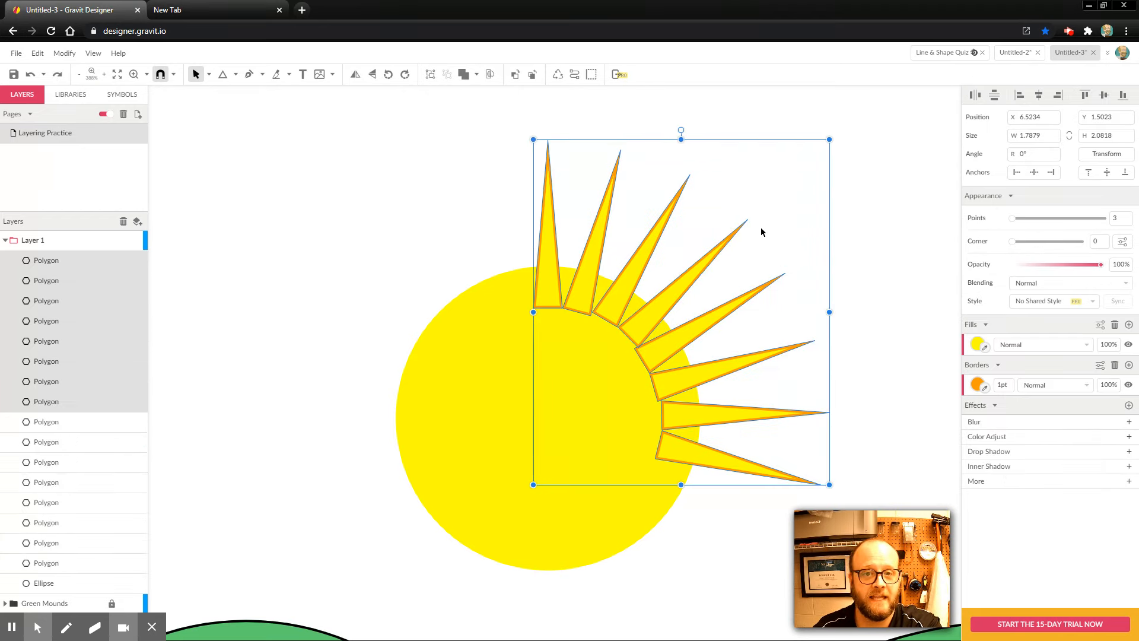
pyautogui.click(1106, 154)
pyautogui.moveTo(681, 312); pyautogui.dragTo(541, 431)
pyautogui.moveTo(834, 126); pyautogui.dragTo(182, 259)
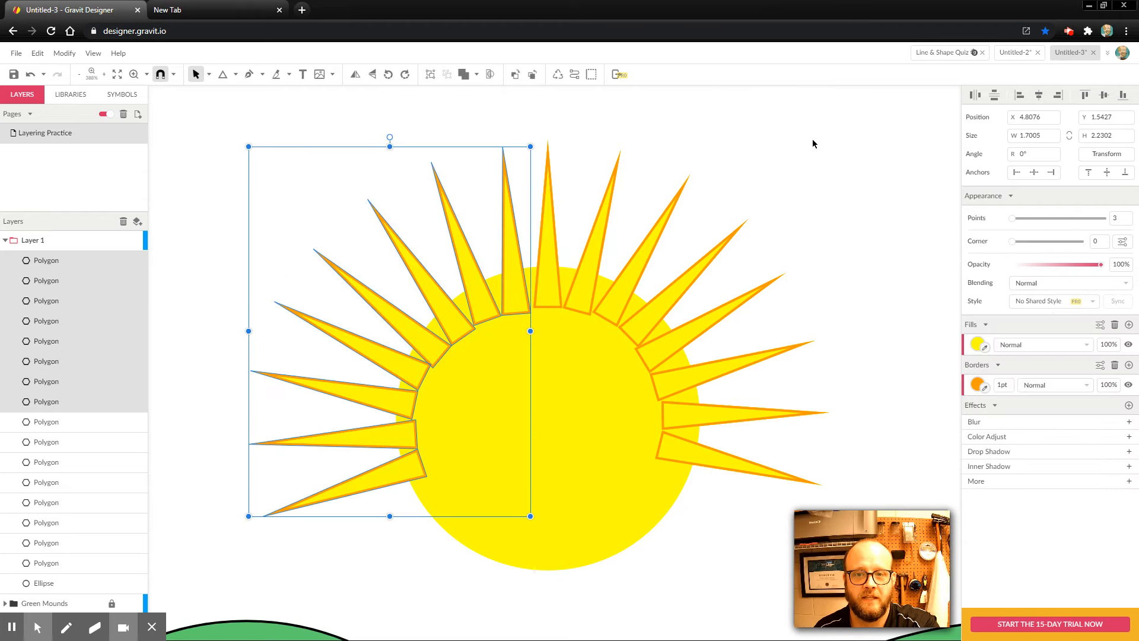
pyautogui.click(805, 159)
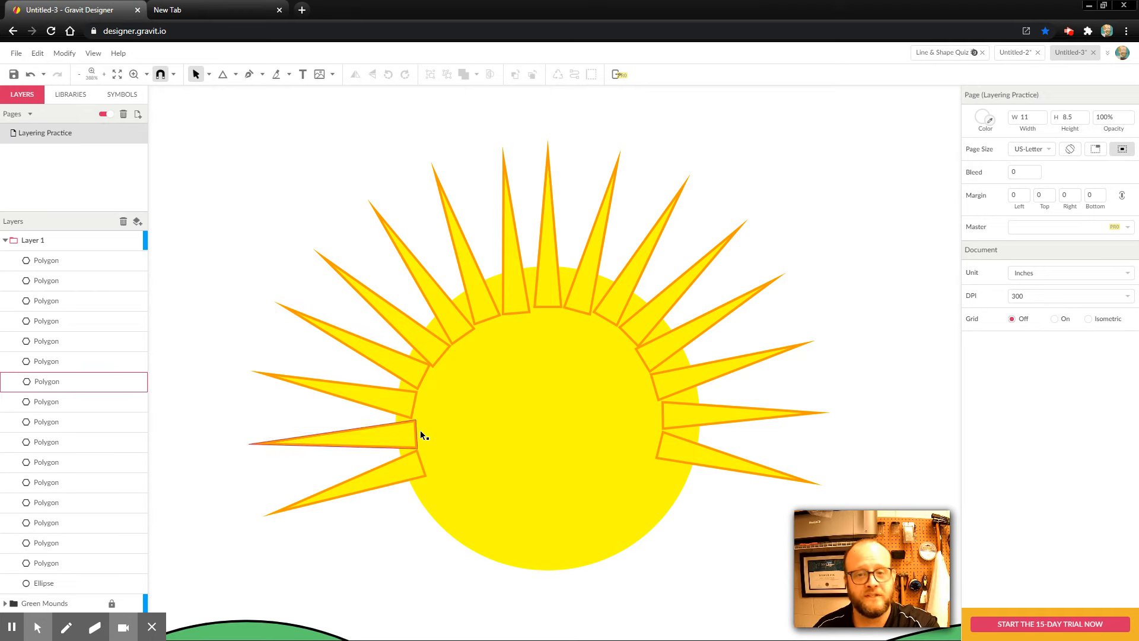
# Move the sun's ellipse to the top of Layer 1 so it covers the inner ends of the rays
pyautogui.click(534, 481)
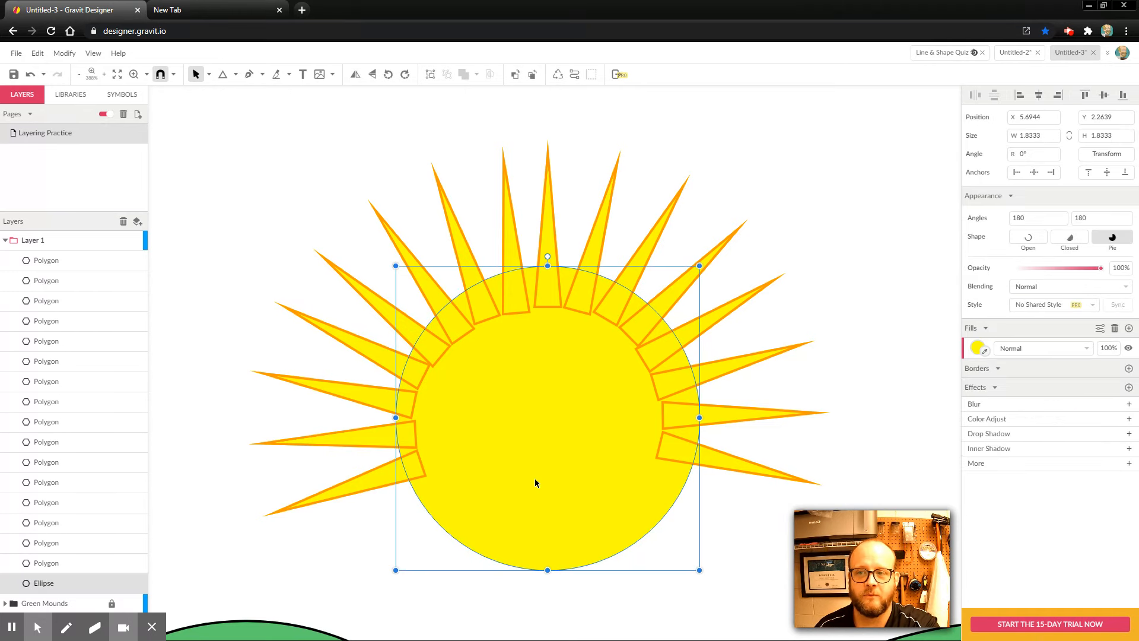
pyautogui.click(48, 241)
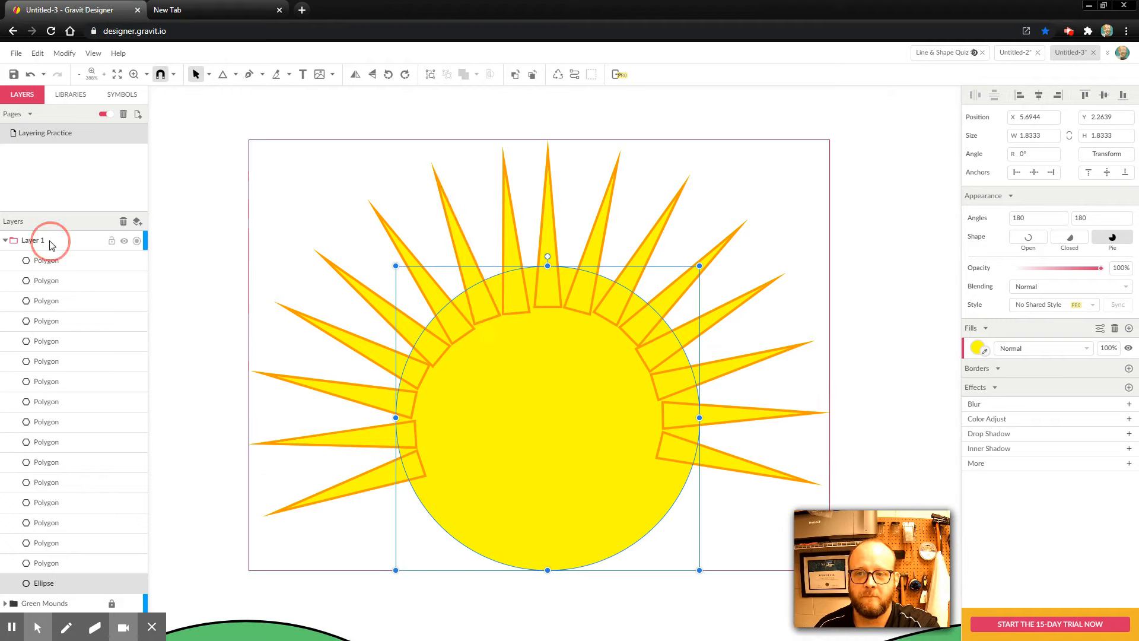
pyautogui.moveTo(46, 582); pyautogui.dragTo(55, 262)
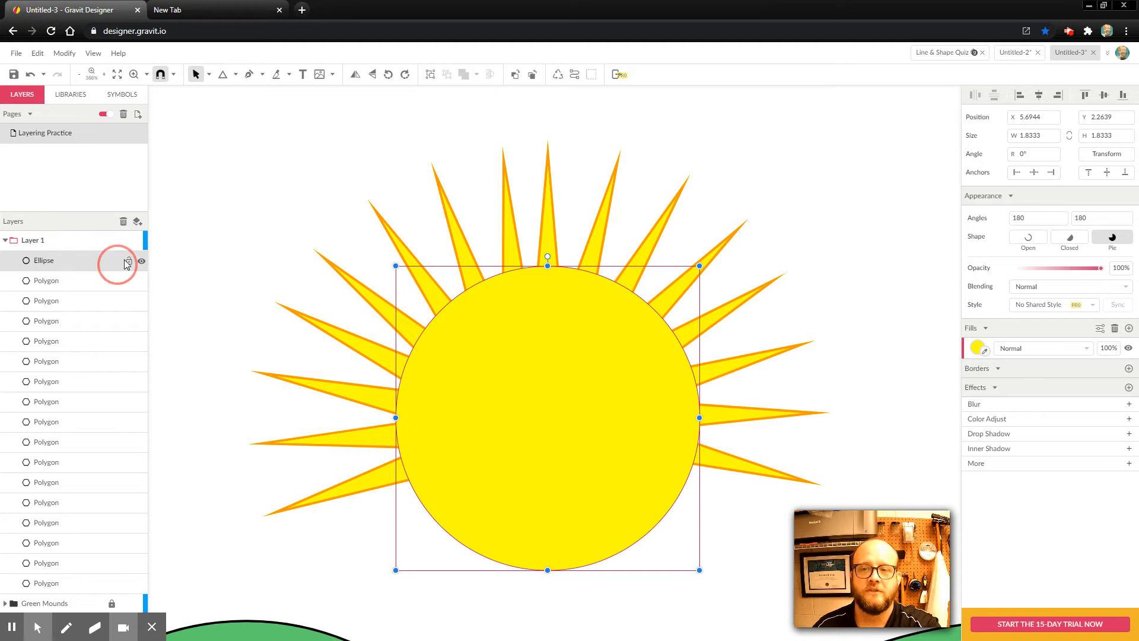
pyautogui.click(226, 232)
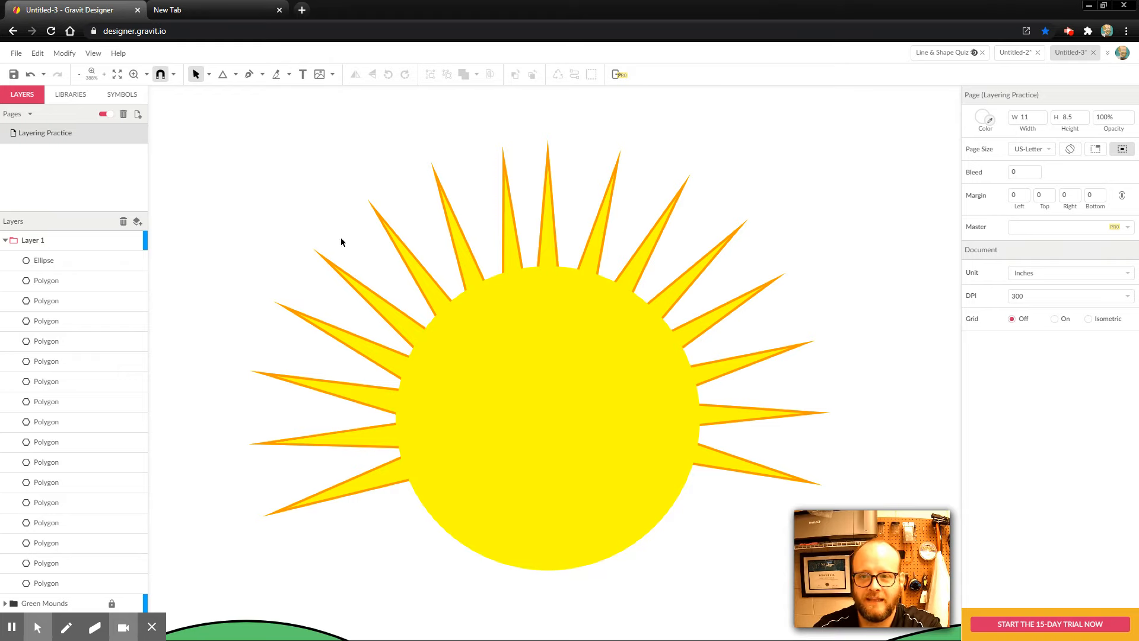
# Scale the whole sun with its rays down to about 2.54 by 1.88 inches and place it over the gap between the hills
pyautogui.scroll(-3, 301, 206)
pyautogui.hotkey('ctrl', '-')
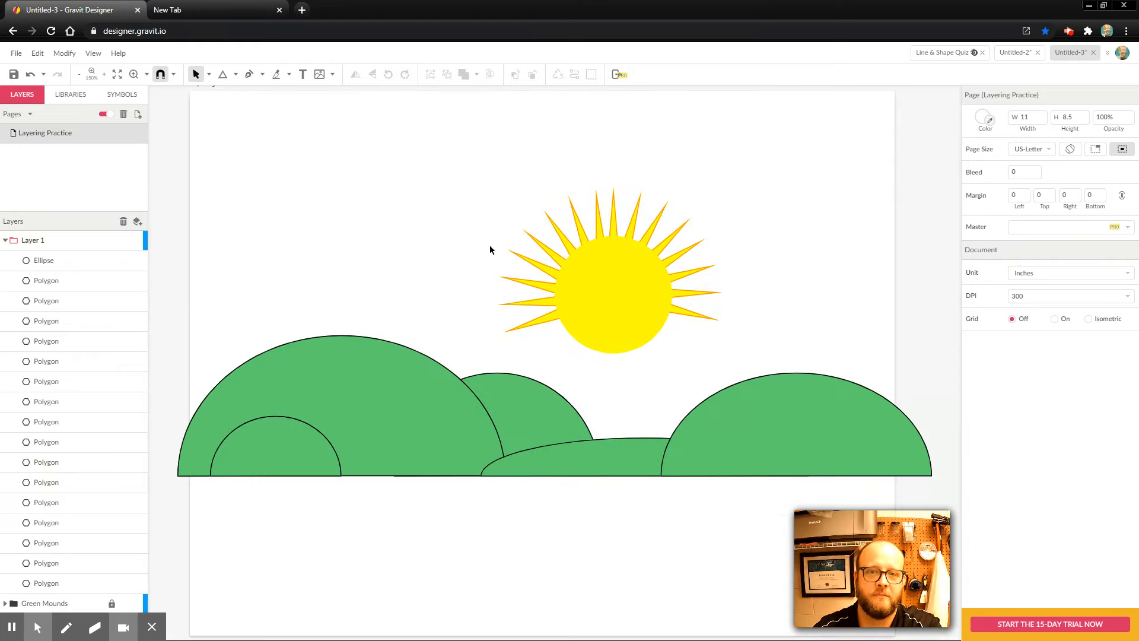
pyautogui.press('space')
pyautogui.moveTo(786, 208); pyautogui.dragTo(722, 256)
pyautogui.click(686, 215)
pyautogui.moveTo(683, 221); pyautogui.dragTo(430, 402)
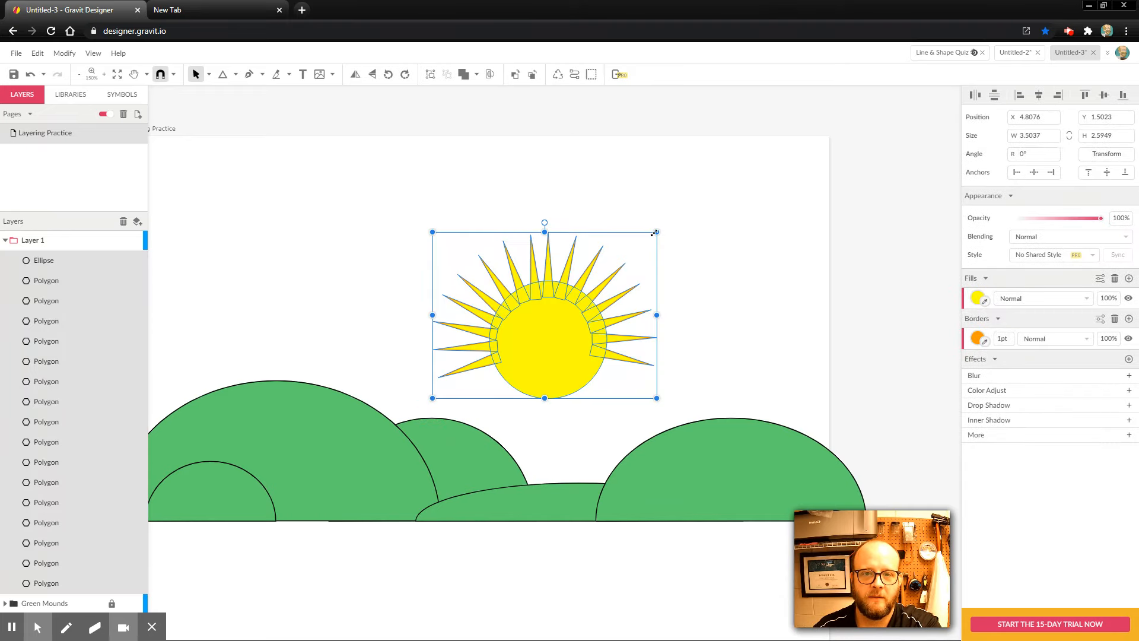
pyautogui.moveTo(657, 232); pyautogui.dragTo(596, 278)
pyautogui.moveTo(516, 342); pyautogui.dragTo(546, 465)
pyautogui.click(638, 295)
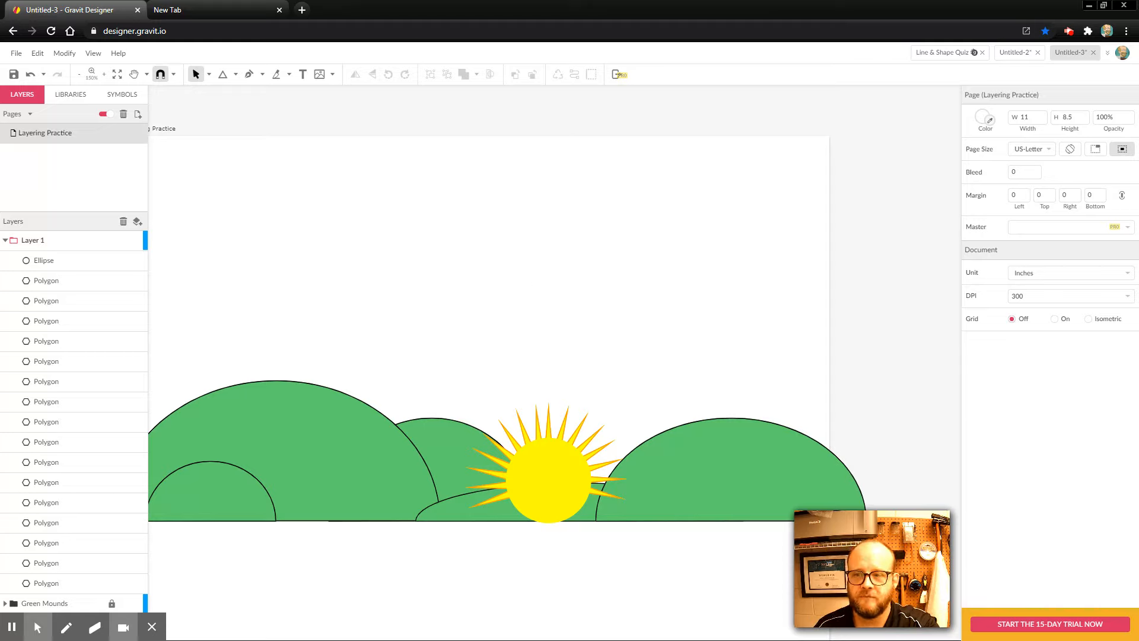
# Collapse Layer 1 and rename it as Sun Layer
pyautogui.click(6, 241)
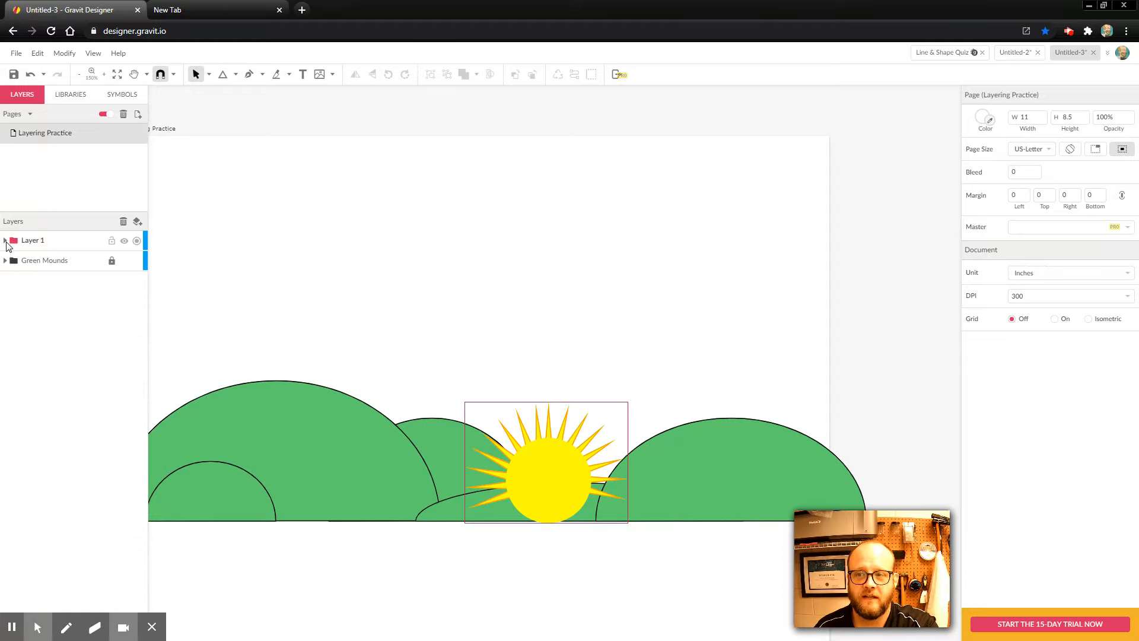
pyautogui.click(39, 241)
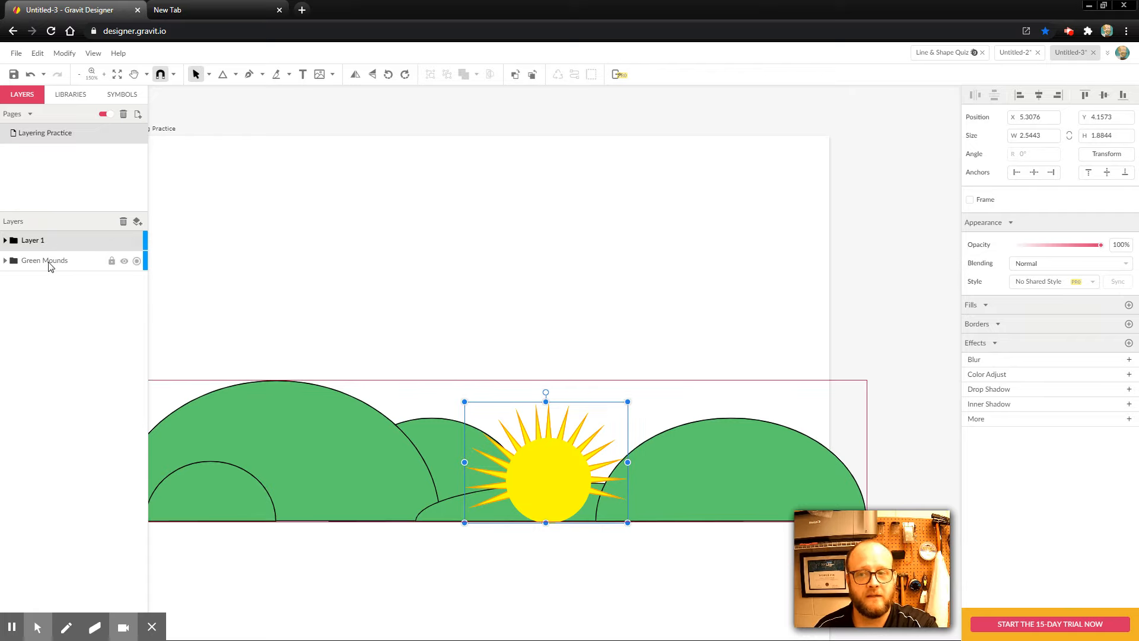
pyautogui.click(6, 241)
pyautogui.click(5, 241)
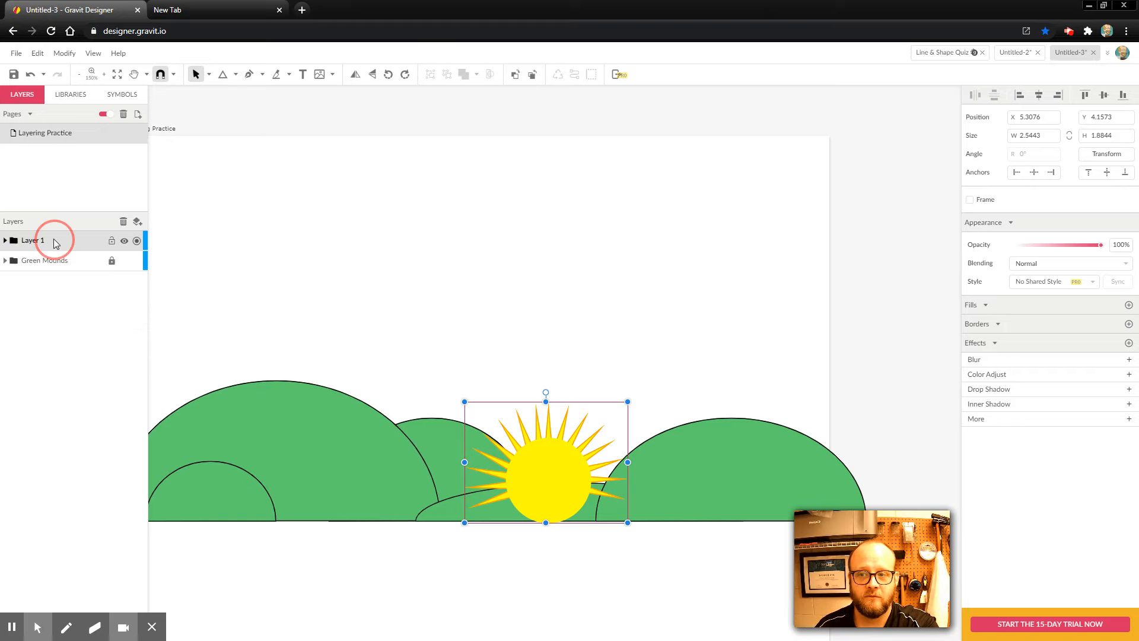
pyautogui.doubleClick(37, 240)
pyautogui.write('Sun Layer')
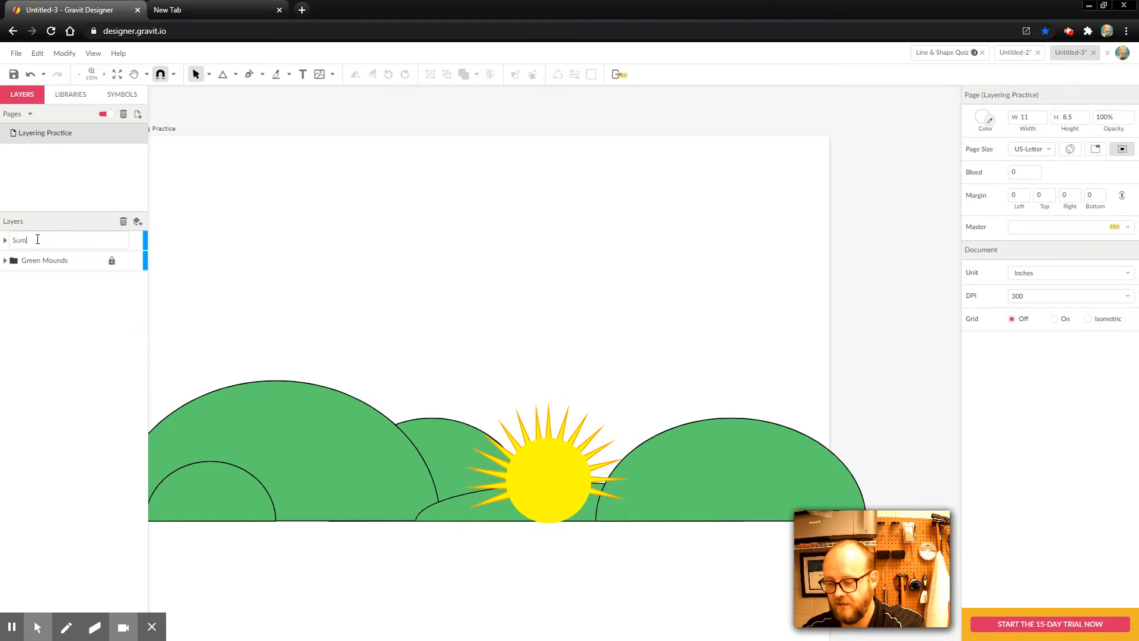
pyautogui.press('Return')
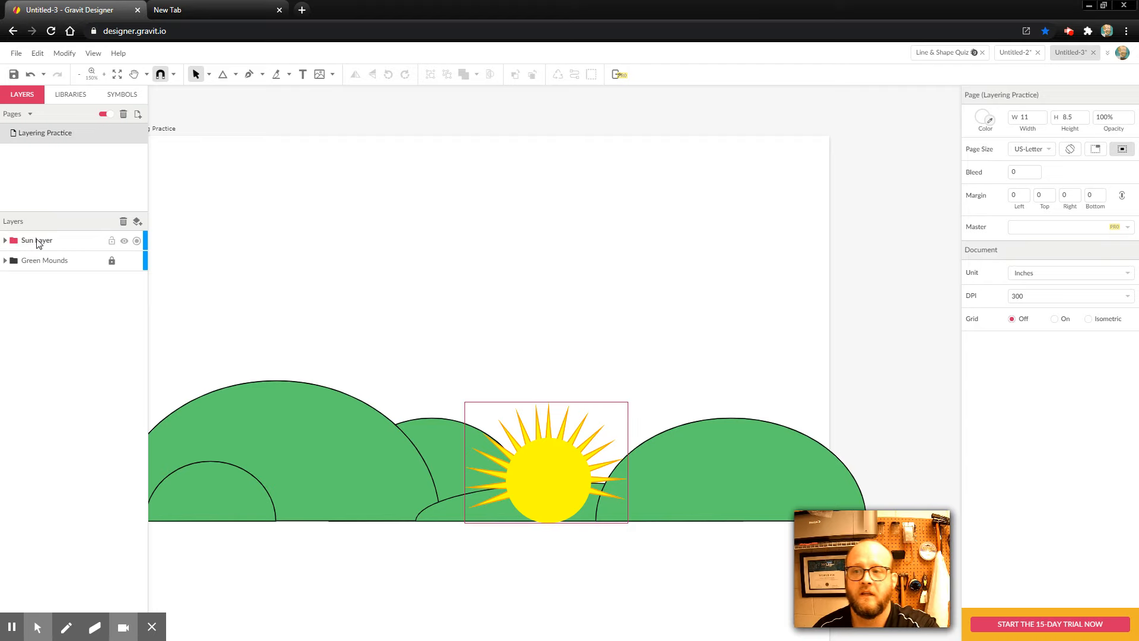
# Move the Sun Layer below the Green Mounds layer so the sun sits behind the hills
pyautogui.click(36, 241)
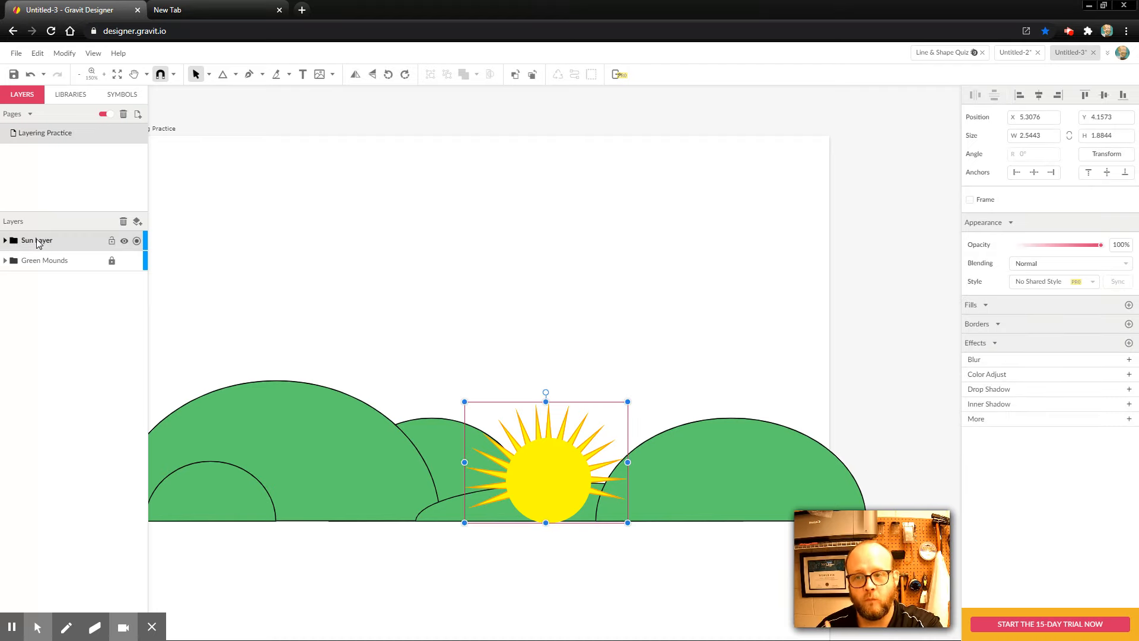
pyautogui.moveTo(37, 241); pyautogui.dragTo(37, 296)
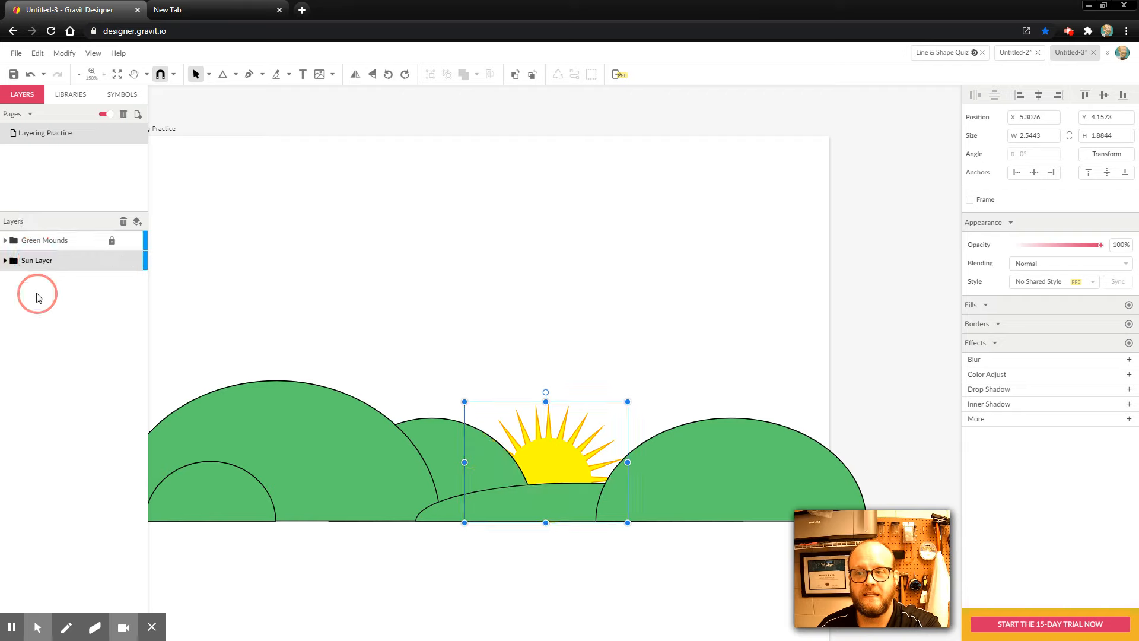
pyautogui.click(494, 229)
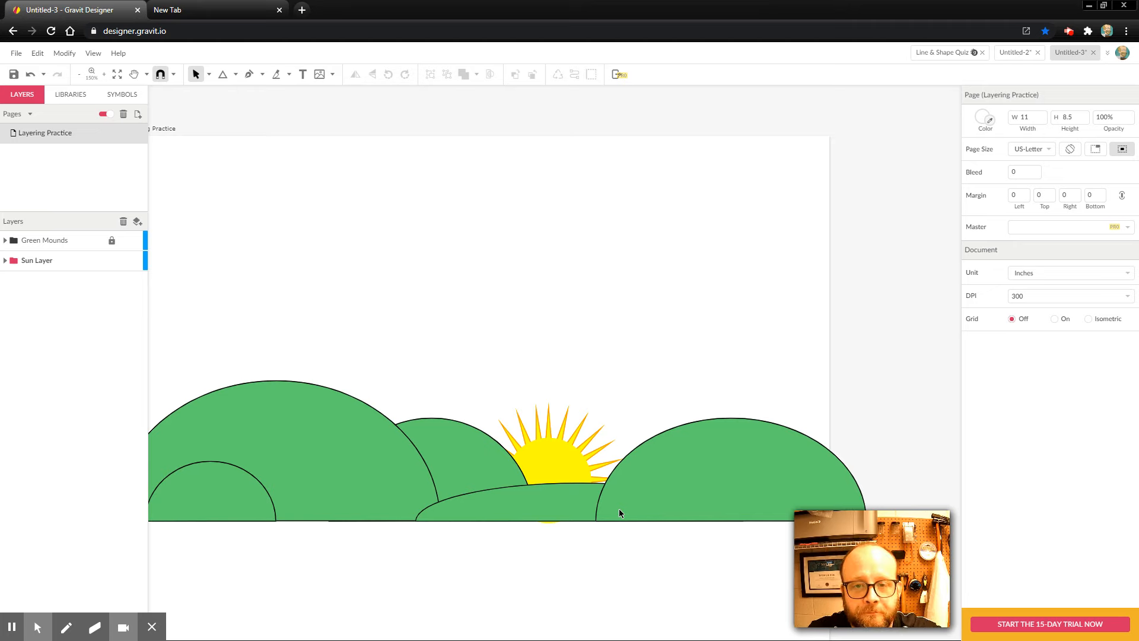
# Select the sun's circle and all its rays and shift them slightly up and left behind the hills
pyautogui.scroll(-3, 653, 354)
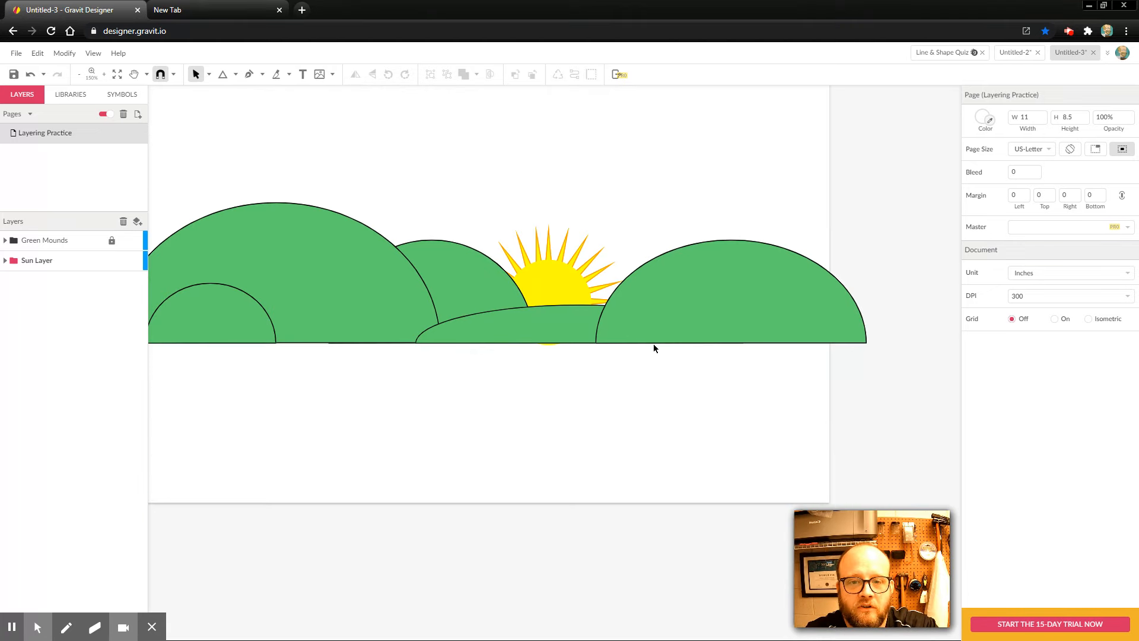
pyautogui.scroll(1, 653, 346)
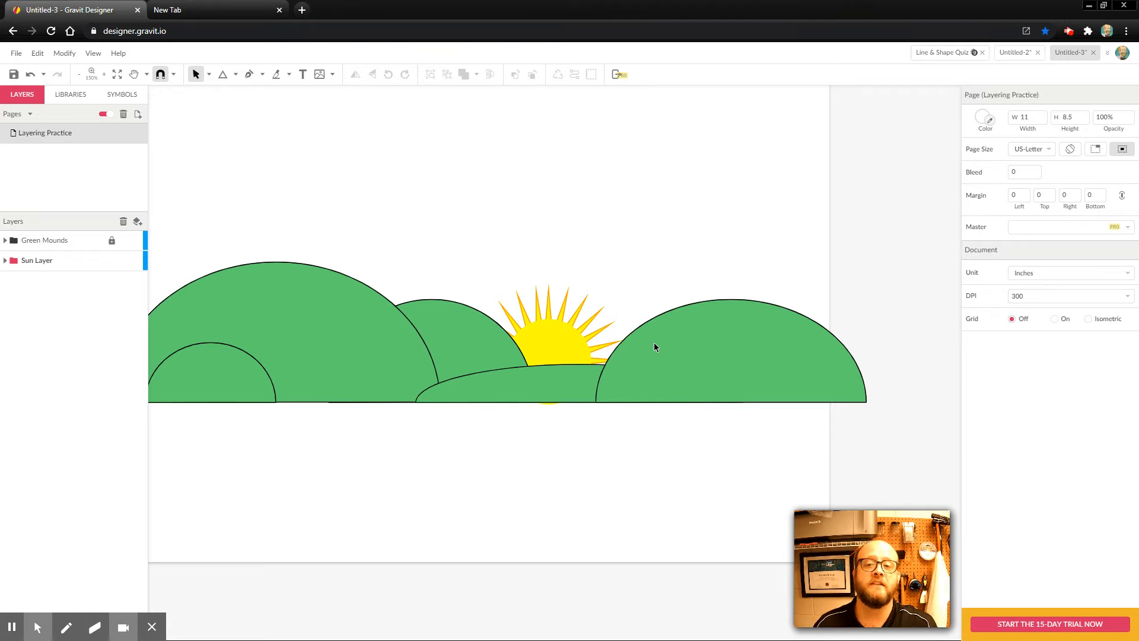
pyautogui.click(553, 354)
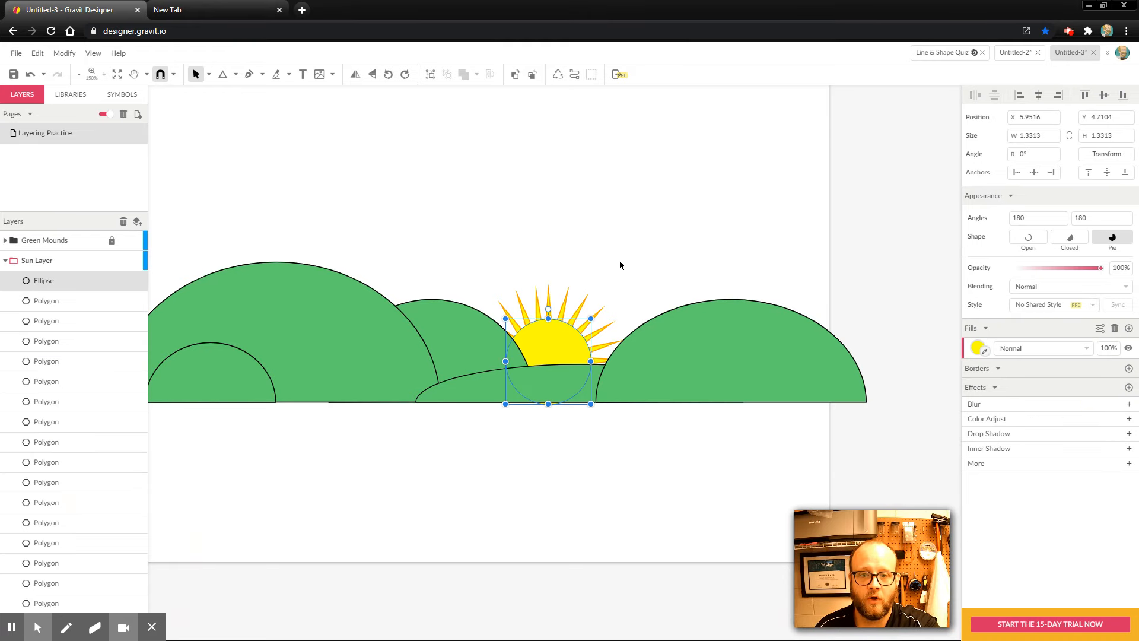
pyautogui.moveTo(658, 256); pyautogui.dragTo(449, 435)
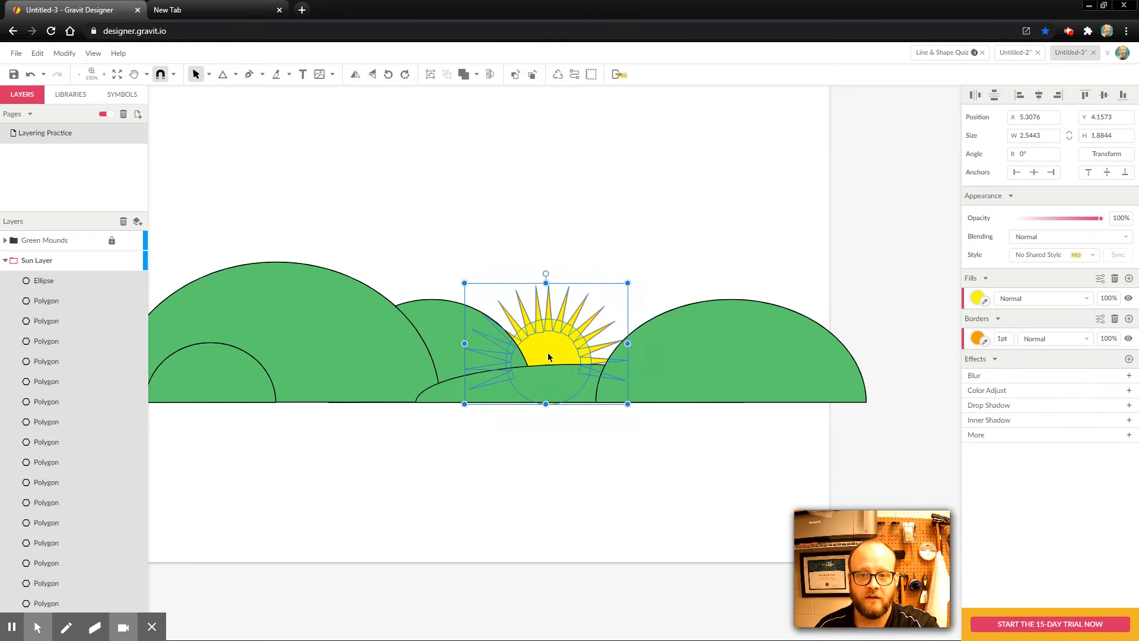
pyautogui.moveTo(548, 356)
pyautogui.mouseDown()
pyautogui.moveTo(593, 229)
pyautogui.moveTo(536, 334)
pyautogui.moveTo(543, 355)
pyautogui.mouseUp()
pyautogui.click(560, 408)
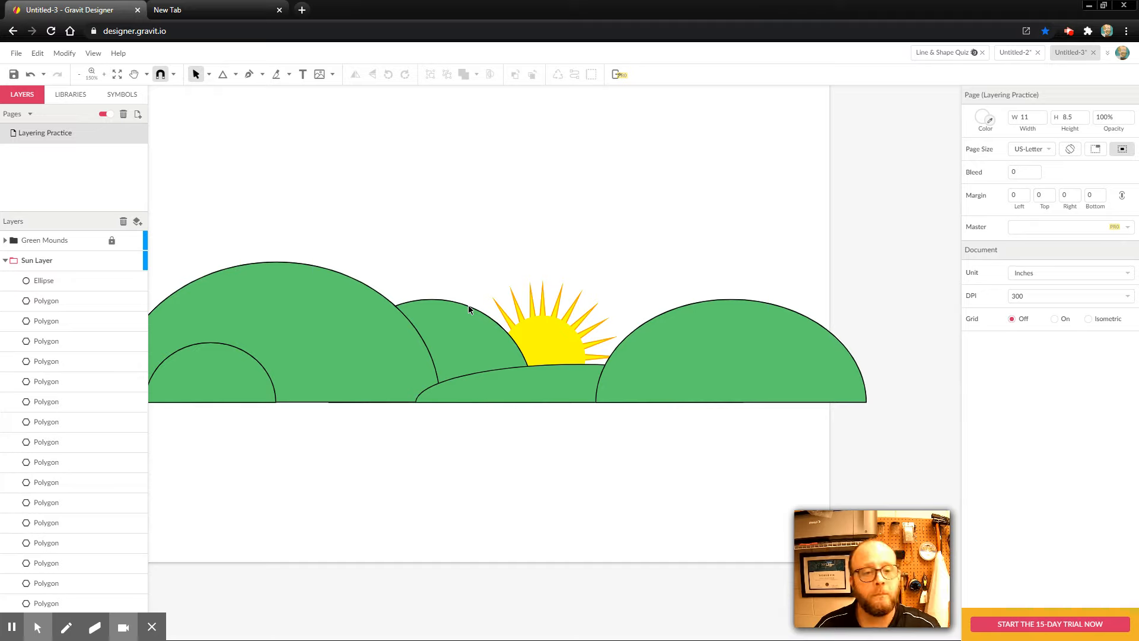
# Unlock the Green Mounds layer and reshape the rear middle hill to about 3.85 inches wide and 1.10 inches high
pyautogui.click(5, 260)
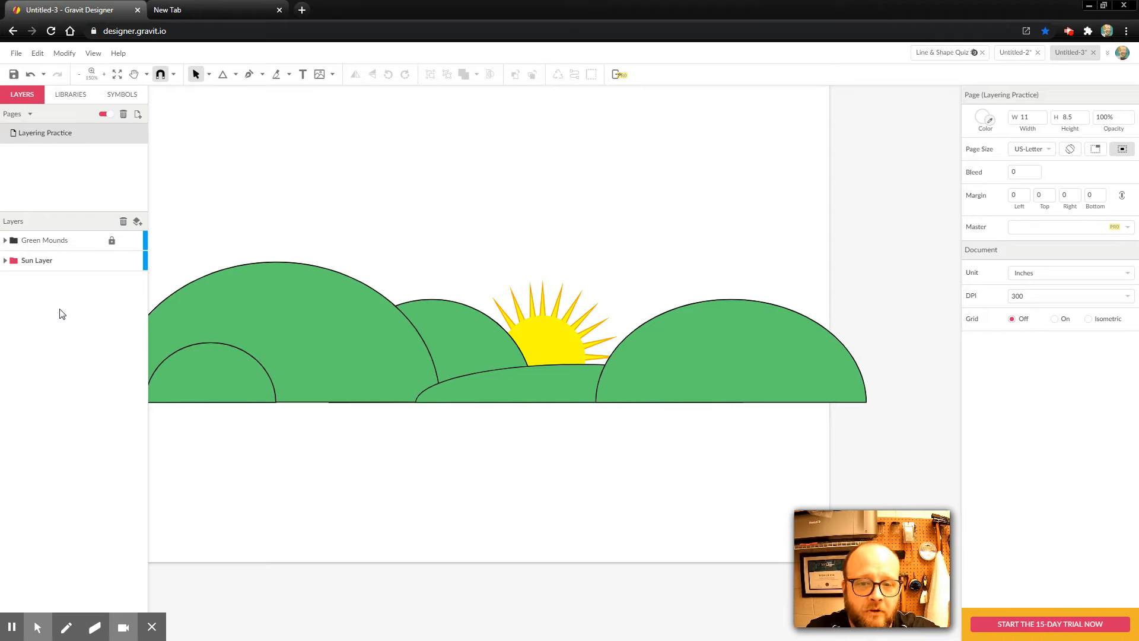
pyautogui.click(111, 242)
pyautogui.click(501, 333)
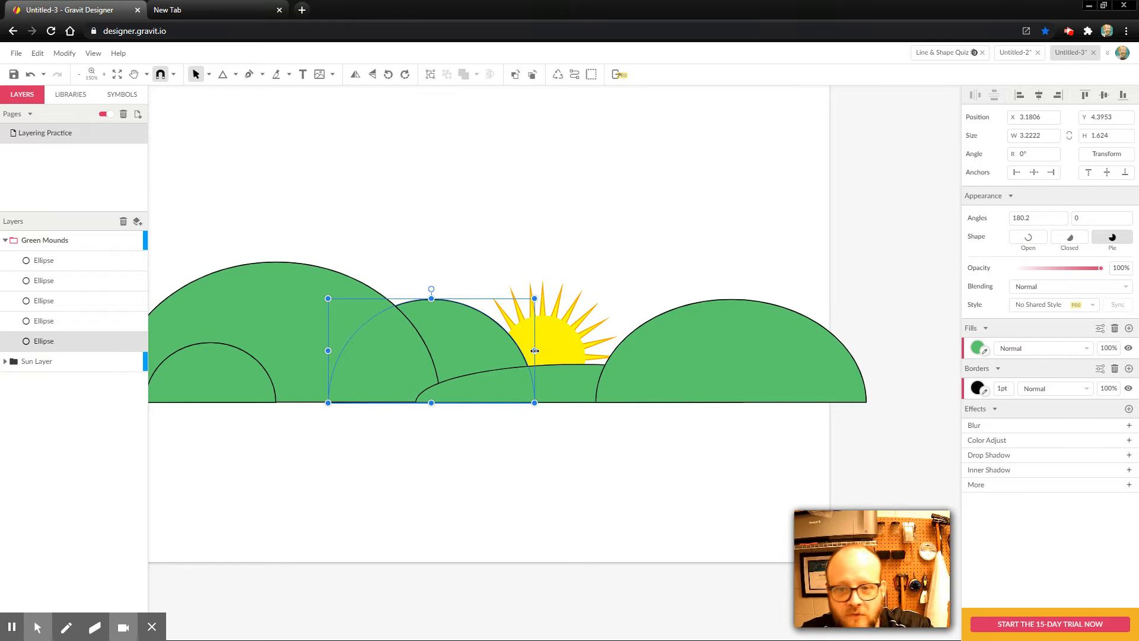
pyautogui.moveTo(535, 351); pyautogui.dragTo(575, 351)
pyautogui.moveTo(452, 298); pyautogui.dragTo(448, 334)
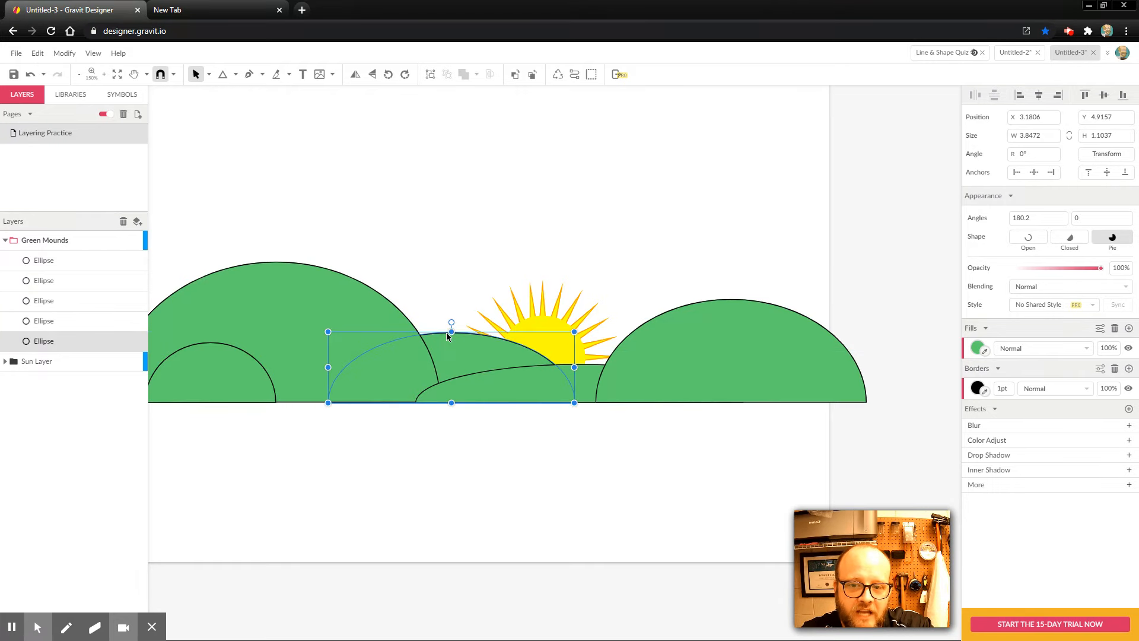
pyautogui.click(452, 248)
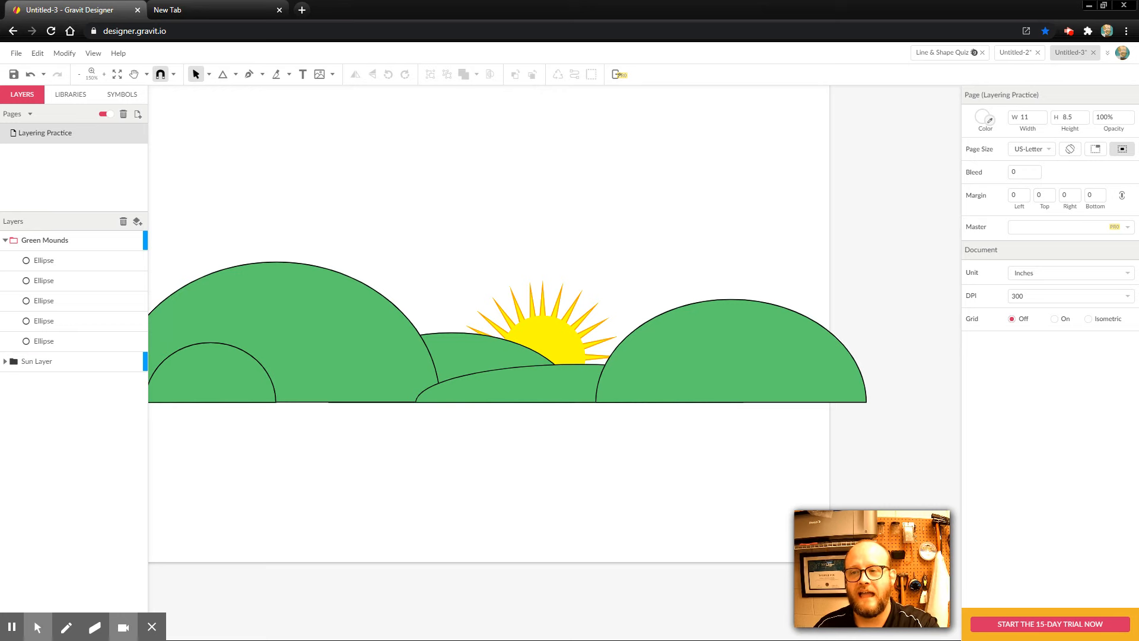
# Collapse the Green Mounds layer and review the shapes inside the Sun Layer, leaving both layers collapsed
pyautogui.click(6, 240)
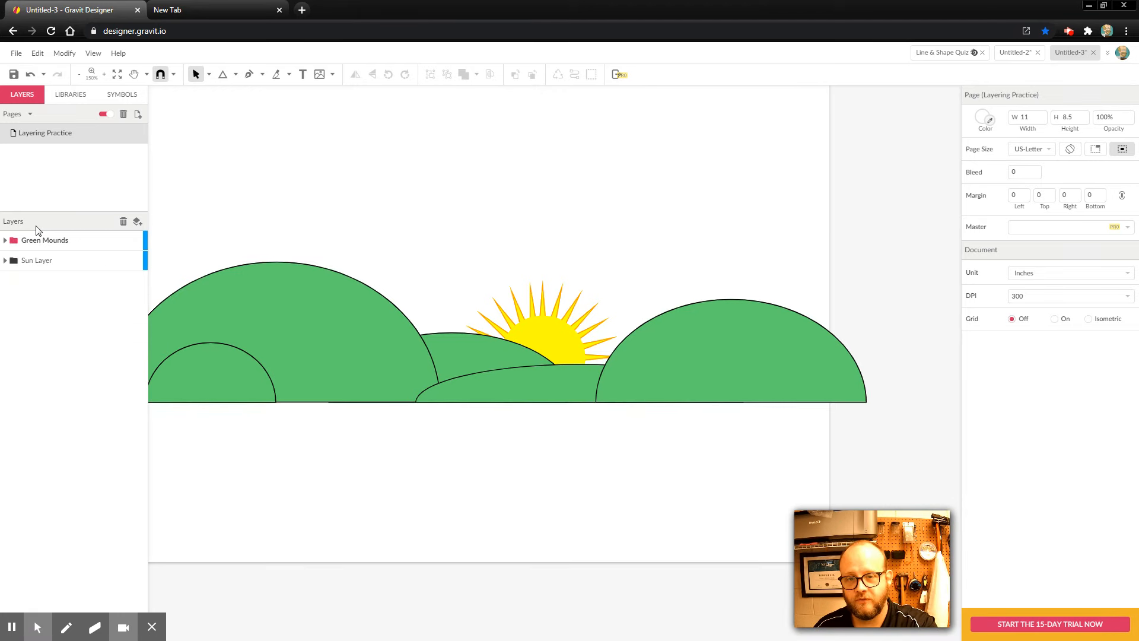
pyautogui.click(6, 260)
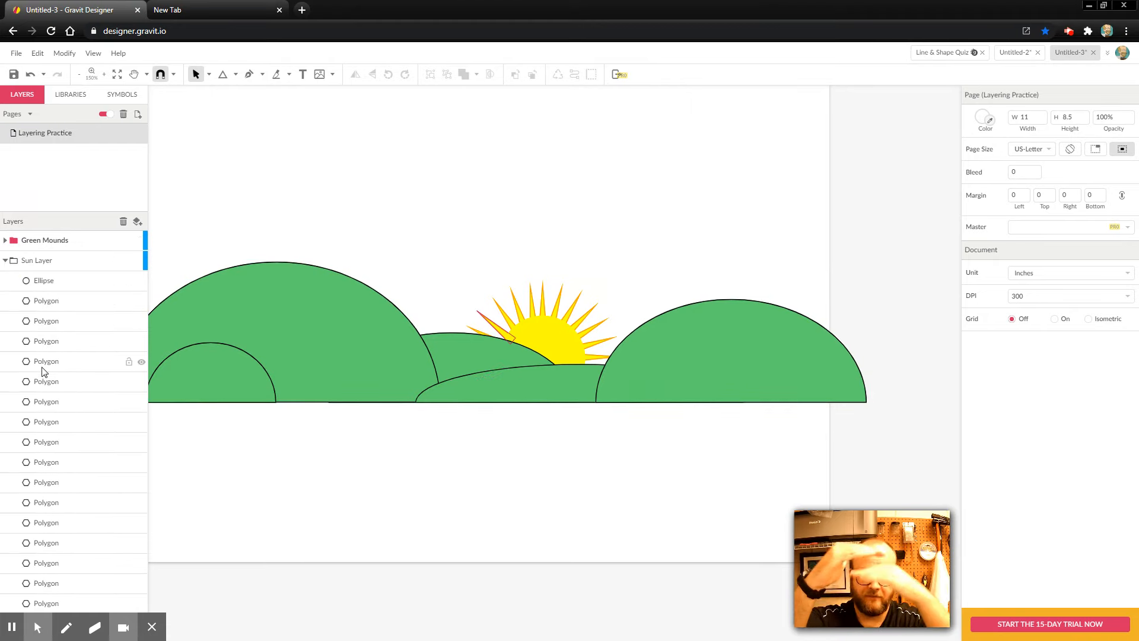
pyautogui.click(6, 260)
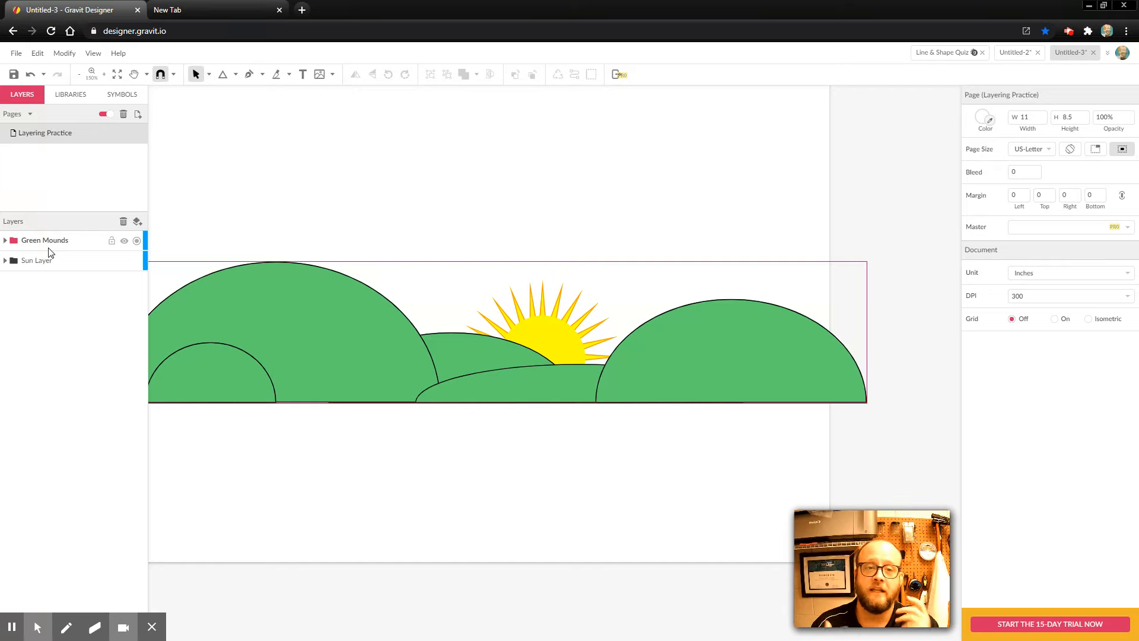
pyautogui.click(528, 218)
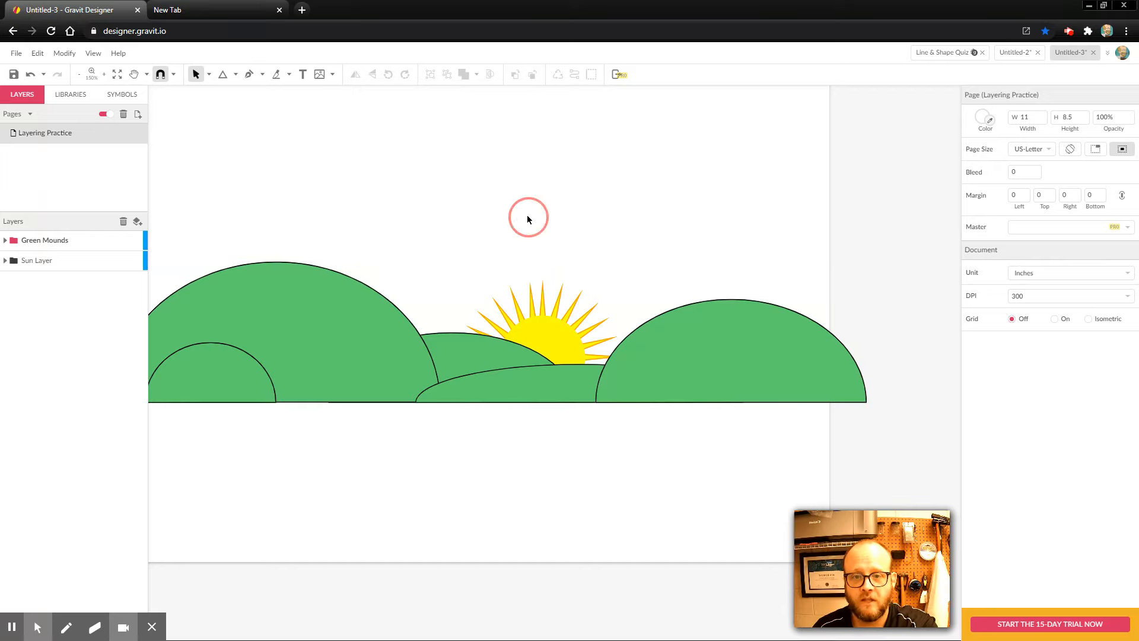